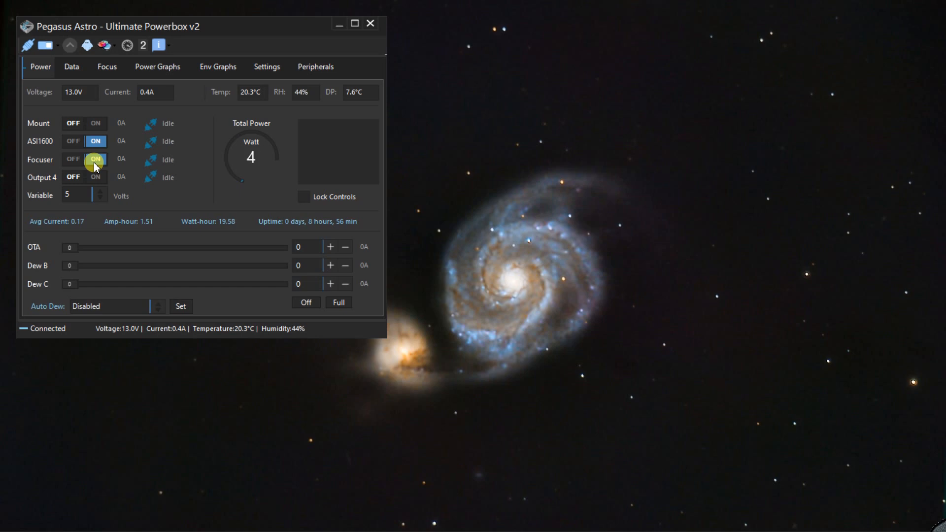
Step: Review the Powerbox's USB port assignments and its power output status
click(72, 69)
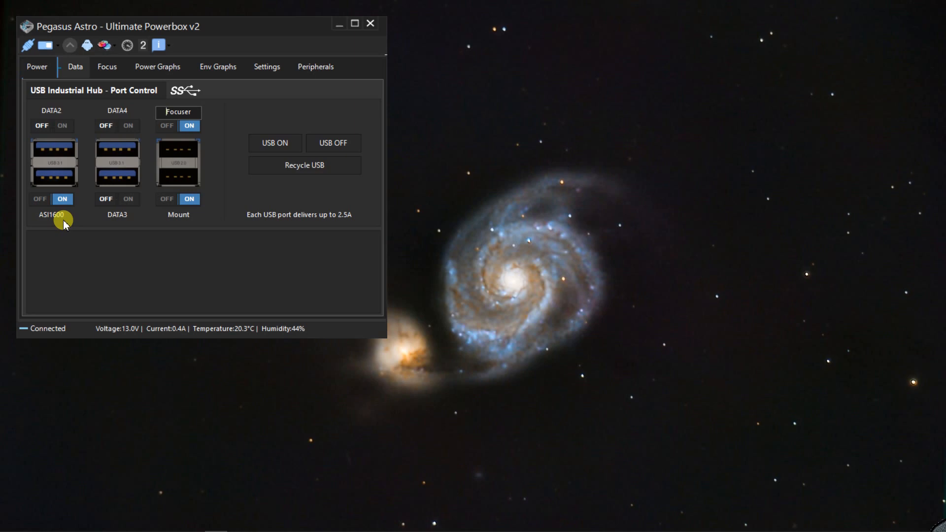
click(38, 68)
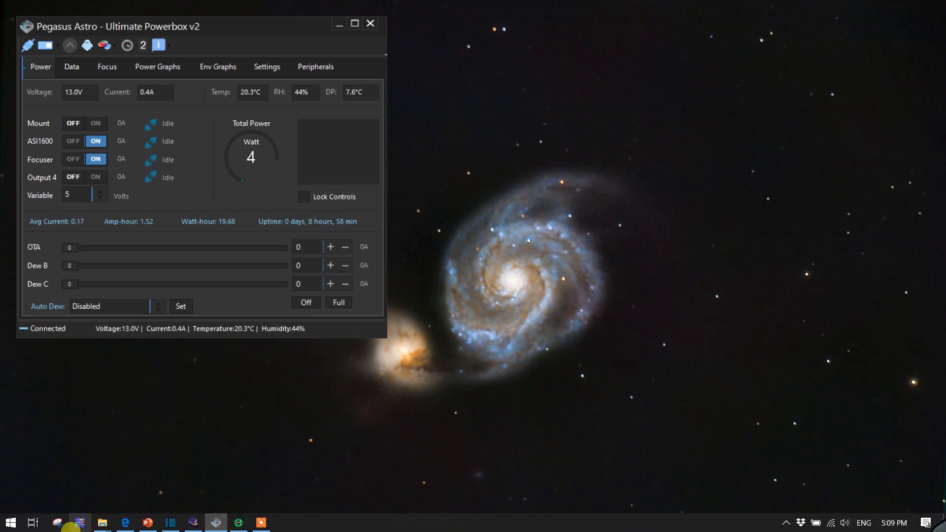
Step: Switch to PHD2 and connect the ZWO ASI174MM Mini guide camera with the ASI174_C925 equipment profile
click(191, 520)
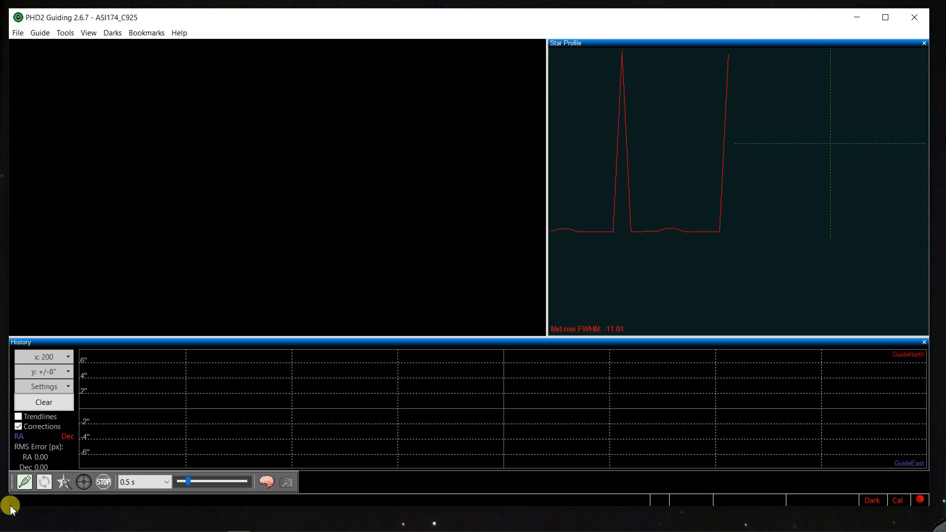
click(25, 482)
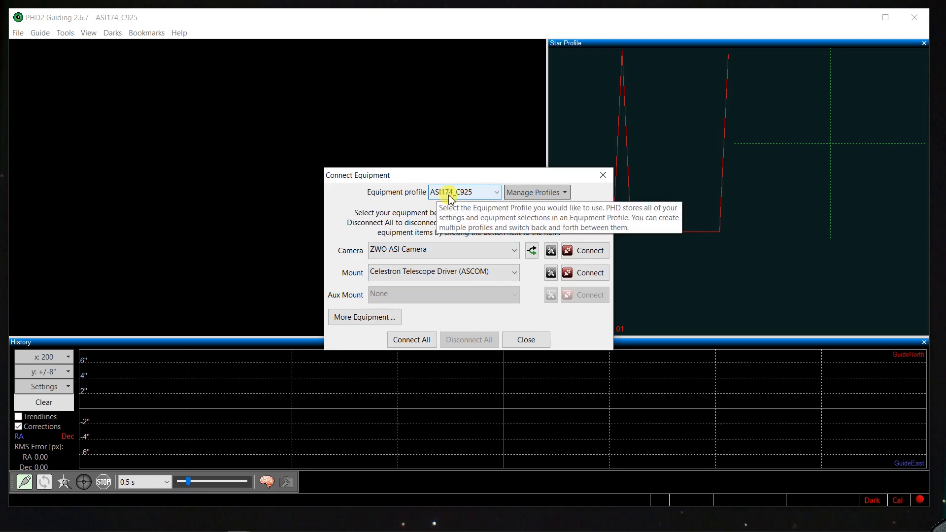
click(498, 195)
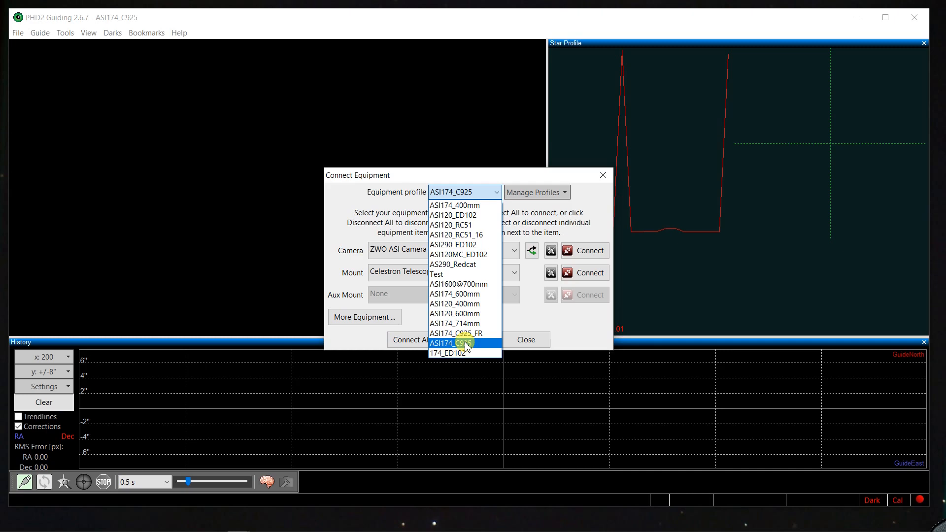
click(481, 181)
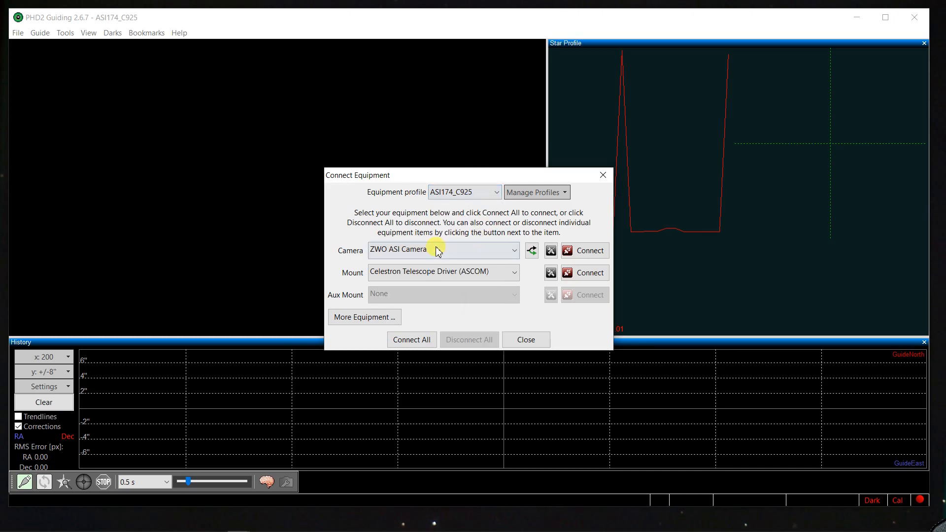
click(532, 250)
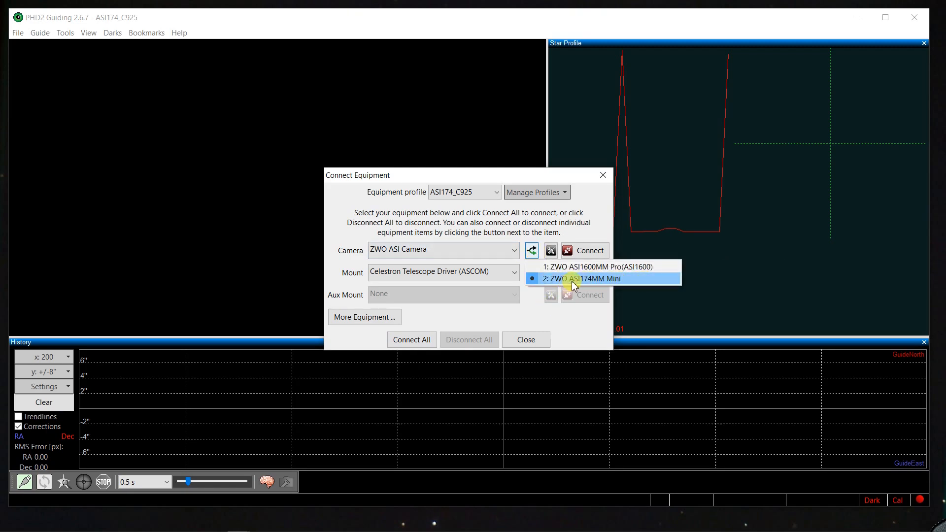
click(574, 279)
click(586, 250)
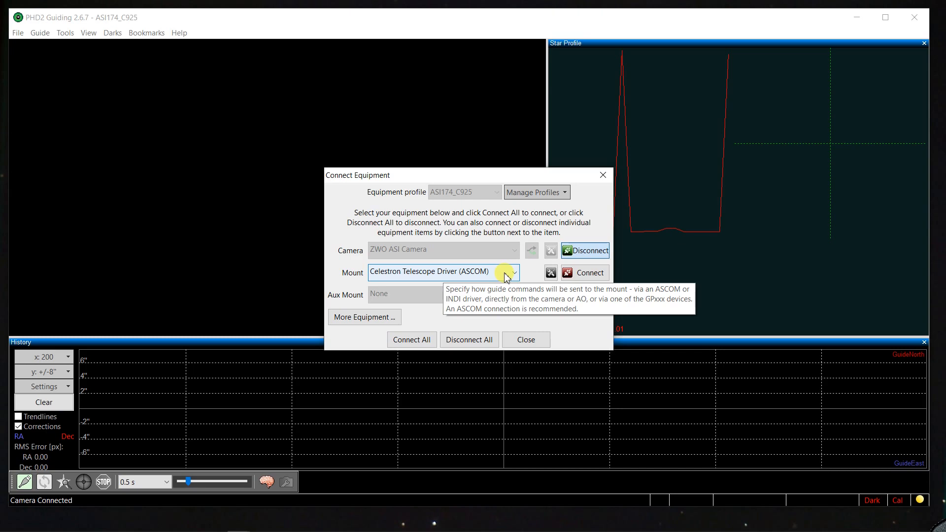
Step: Connect the Celestron Telescope Driver (ASCOM) mount, close the equipment dialog and move the hand control window out of the way
click(583, 274)
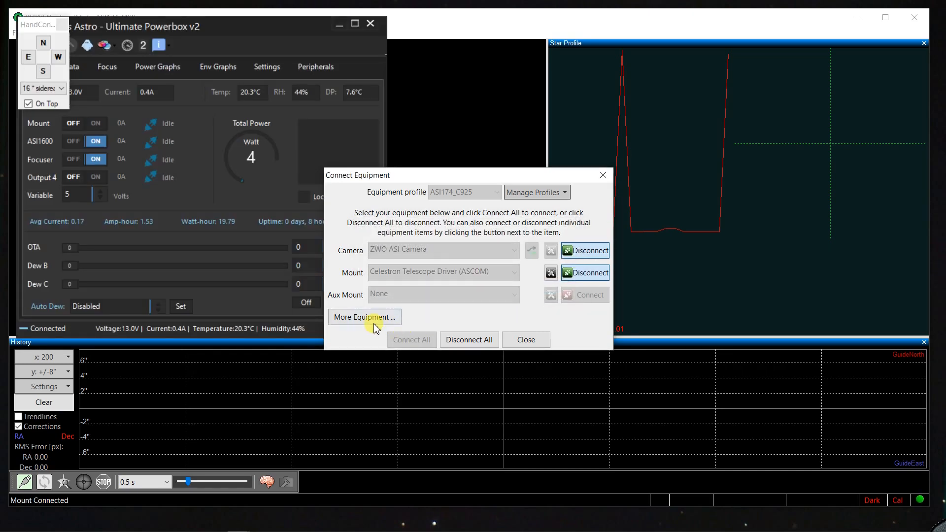
click(521, 342)
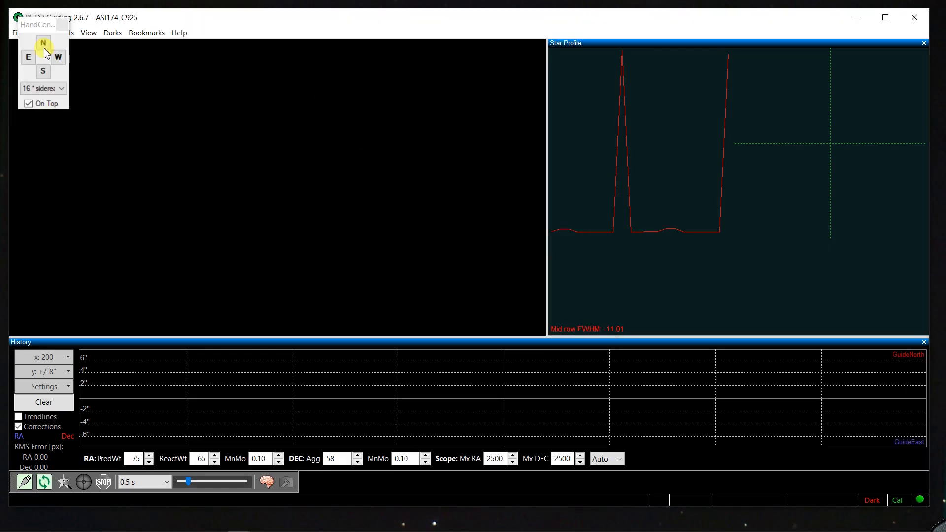
drag(34, 29, 879, 452)
Step: Review the guiding settings and the detailed calibration parameters in PHD2's advanced setup
click(266, 482)
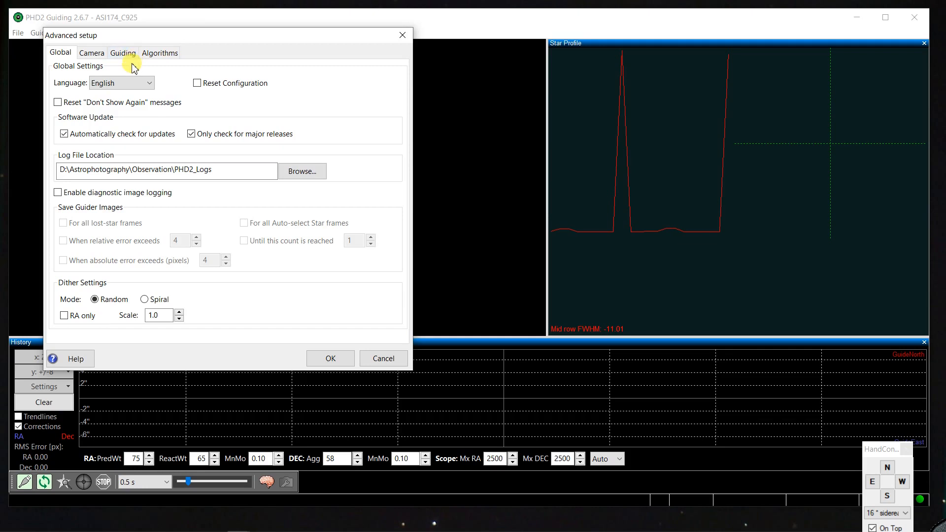
click(123, 52)
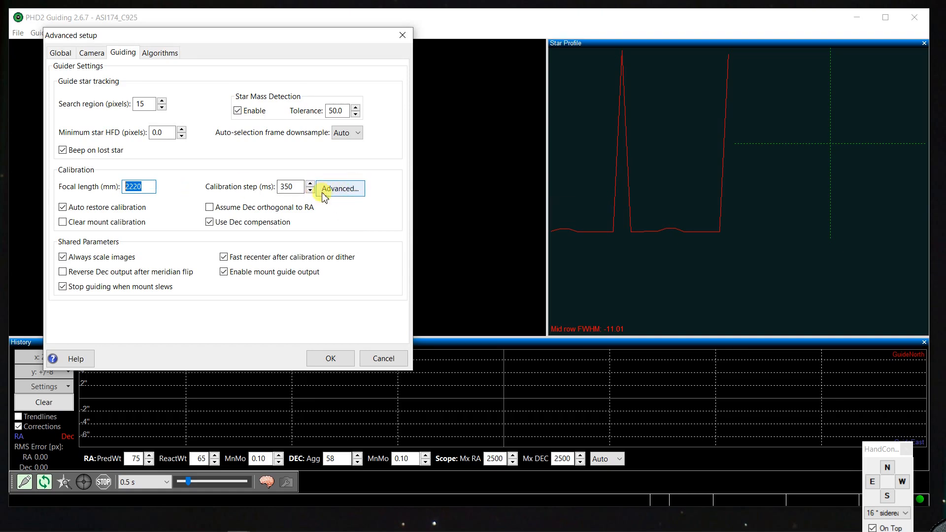
click(340, 190)
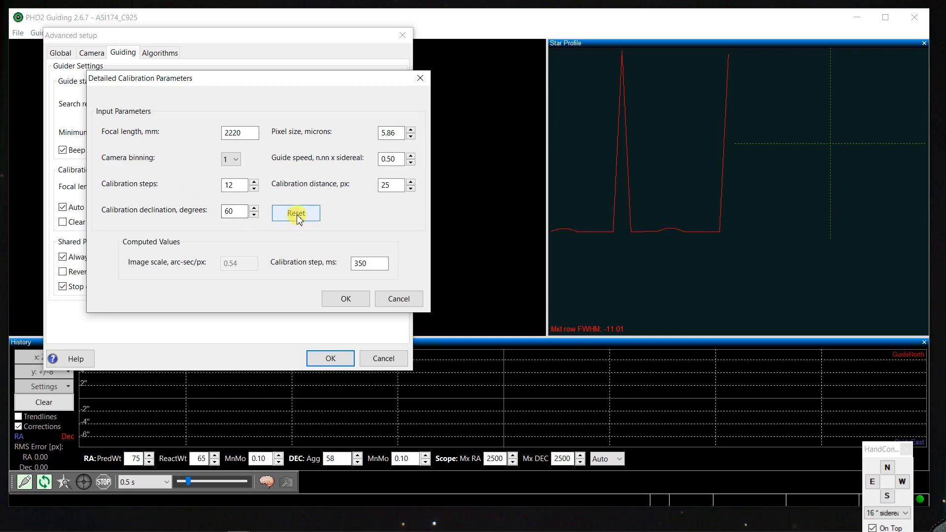
click(332, 299)
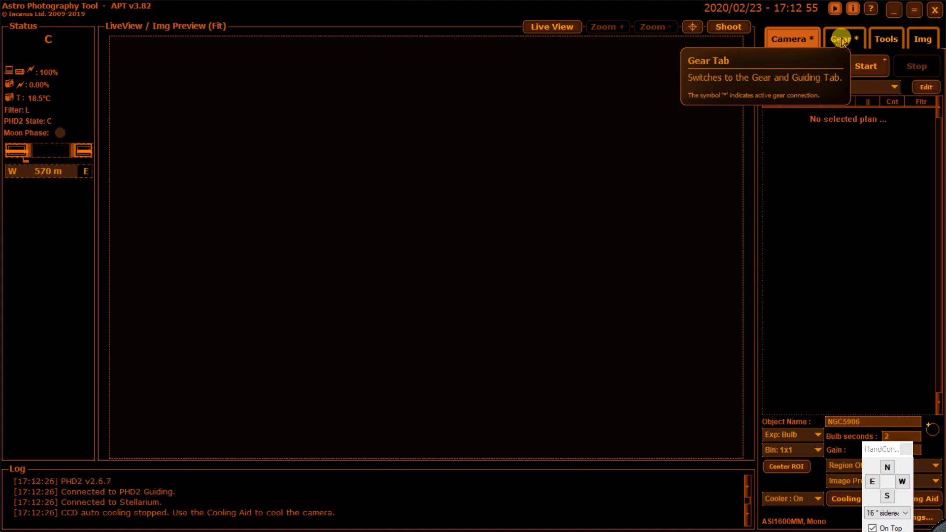
Step: In APT, move the hand control window off the camera settings and highlight the camera's gain value
drag(872, 447, 609, 496)
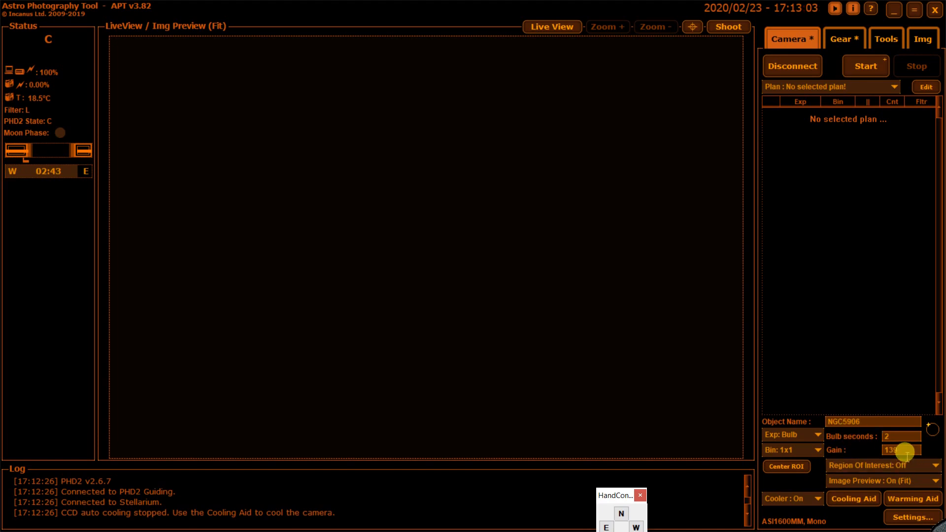
drag(906, 451, 880, 450)
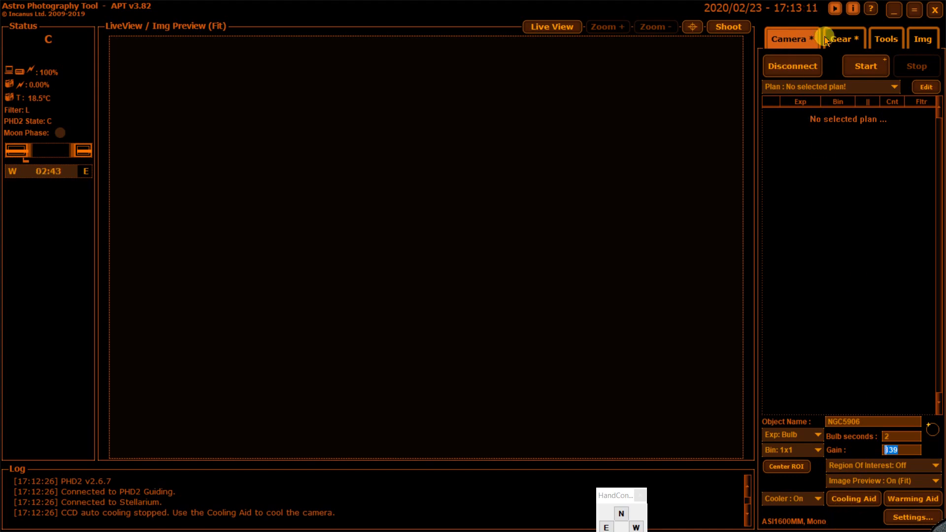
Step: Check the focuser's COM port setup and test the focuser with one 20-step move up and back
click(841, 37)
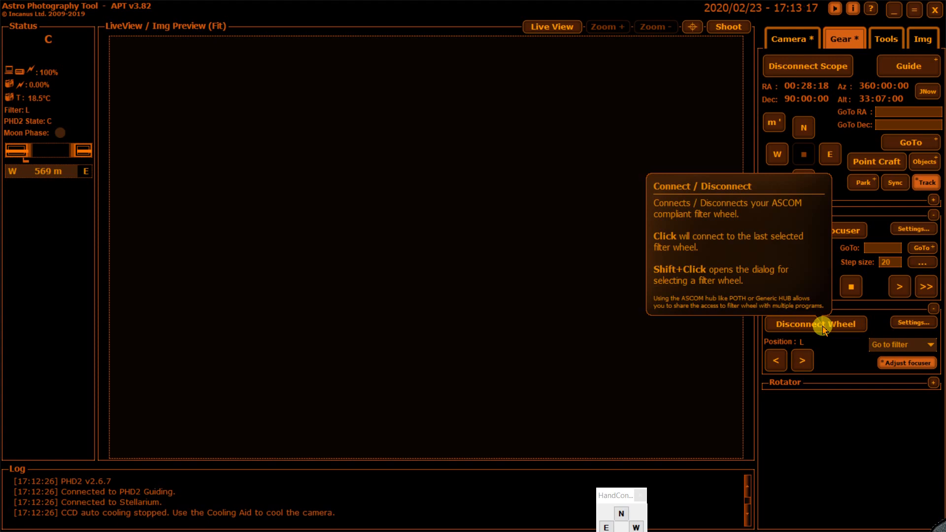
shift+click(844, 233)
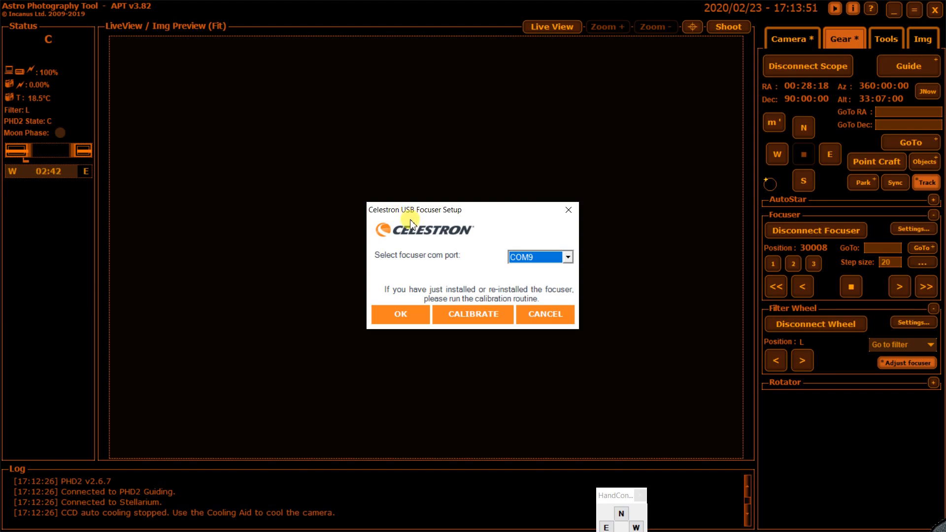
click(568, 210)
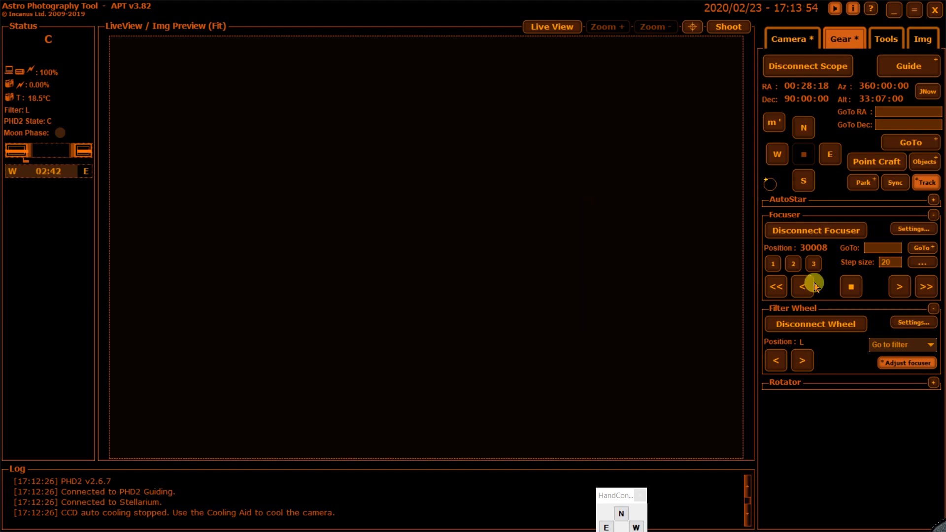
click(901, 288)
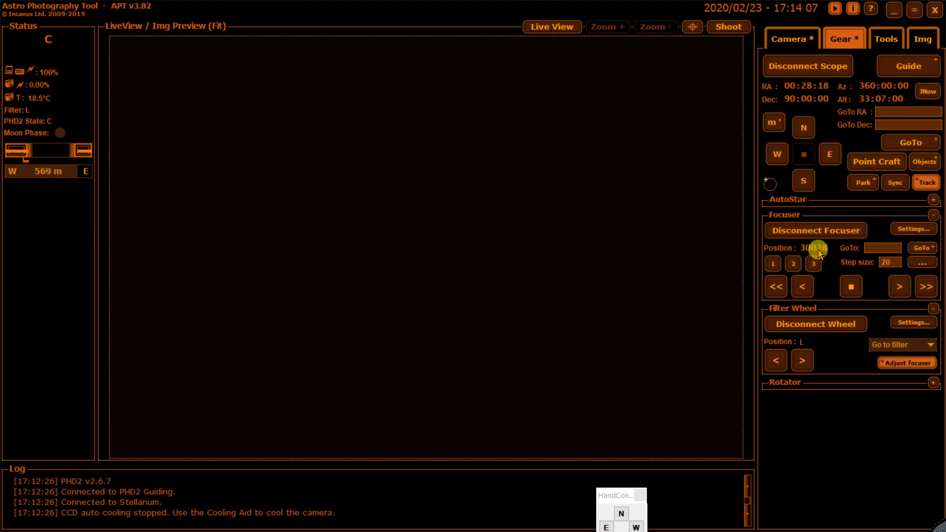
click(803, 287)
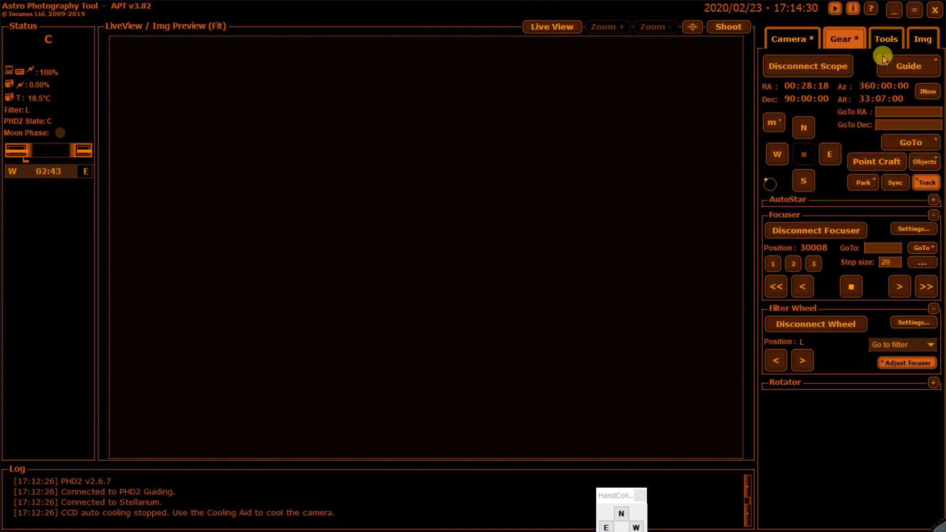
Step: Review APT's scope and focuser settings, including the temperature source options, and leave without saving
click(885, 40)
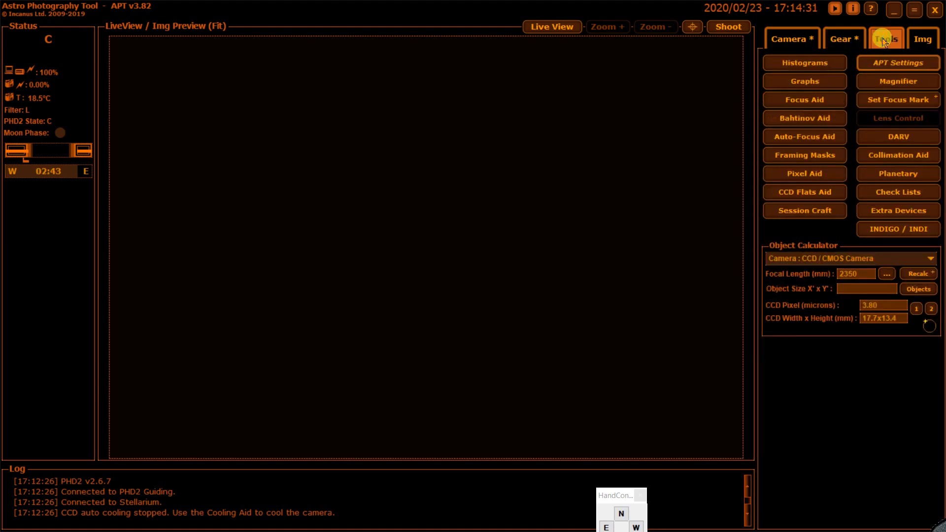
click(880, 66)
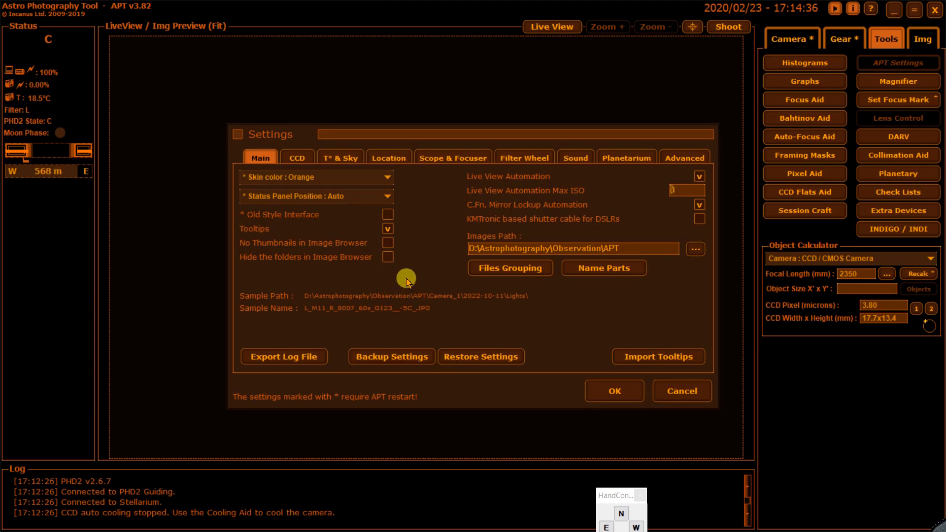
click(438, 160)
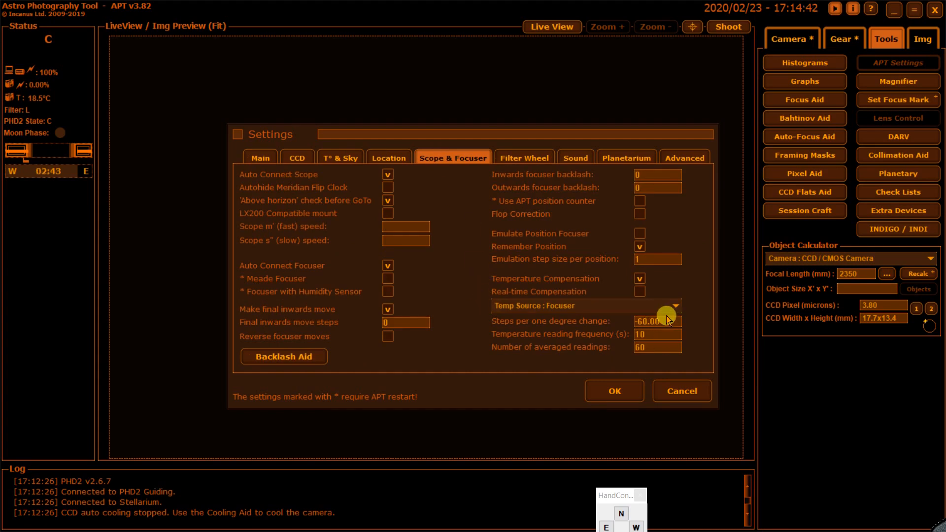
click(624, 304)
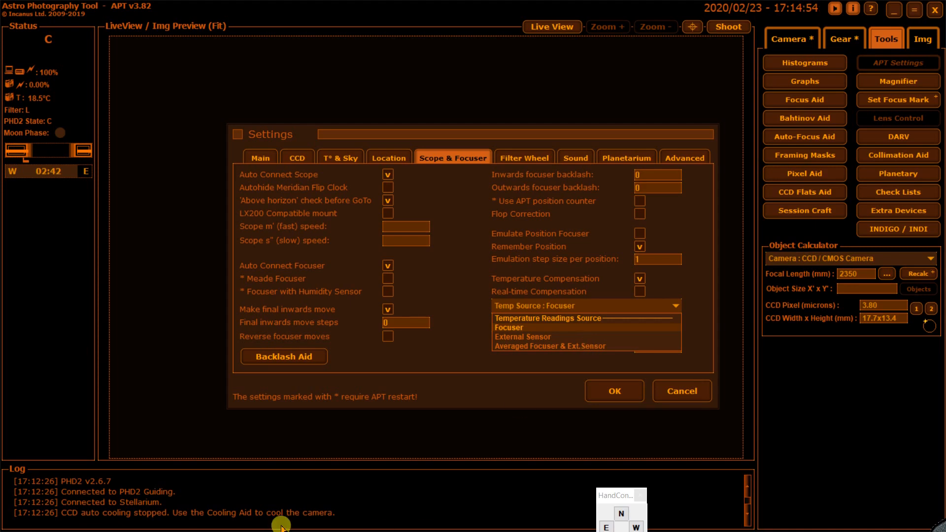
click(680, 391)
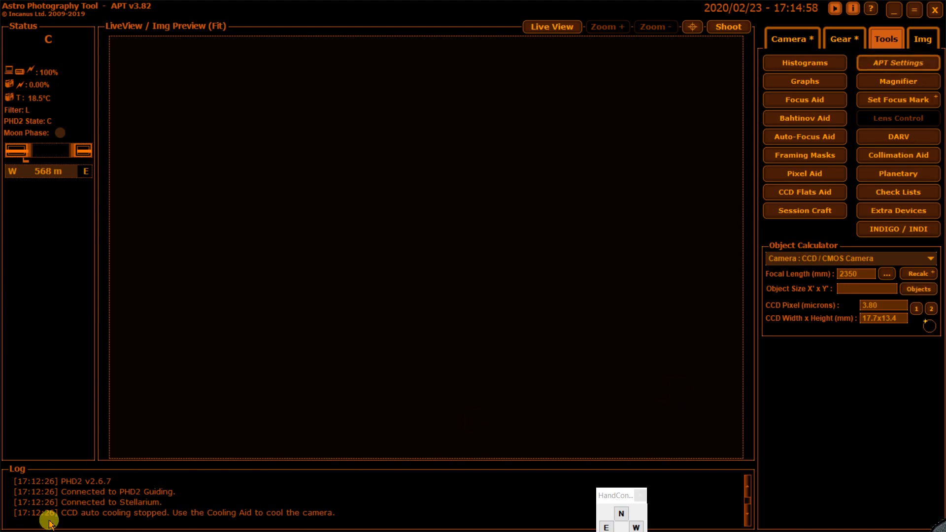
Step: Switch to the Ultimate Powerbox to check its readings, and minimize it again
key(super)
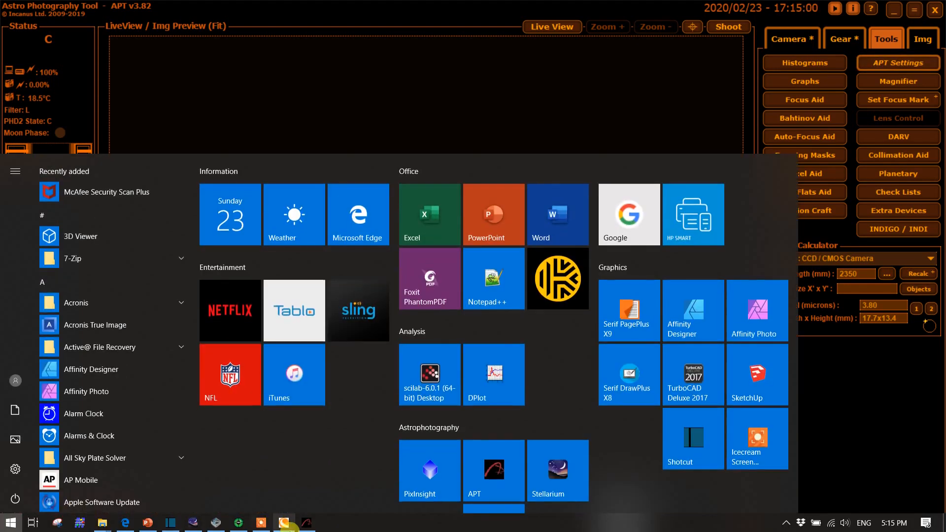
click(218, 524)
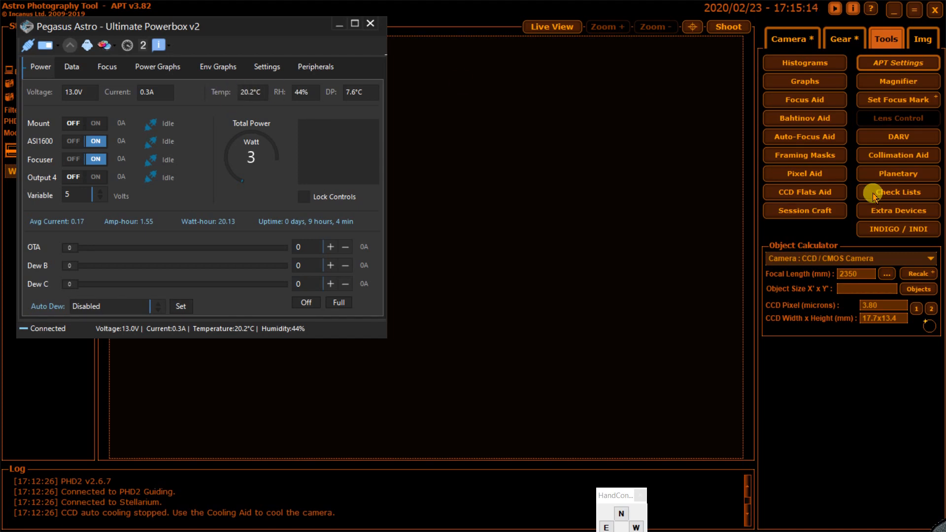
click(337, 24)
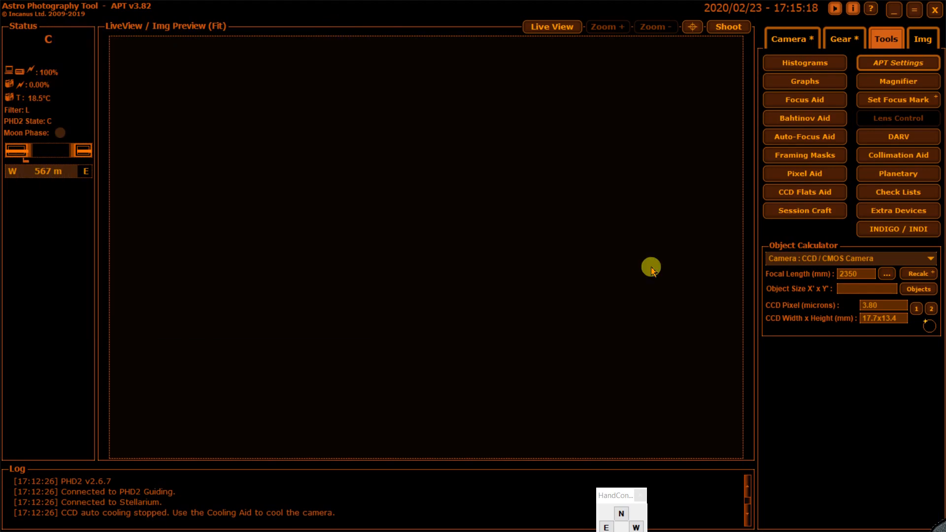
Step: Set the focus offsets of the R, G, B, Ha, O3 and S2 filters to 0 and save APT's settings
click(883, 63)
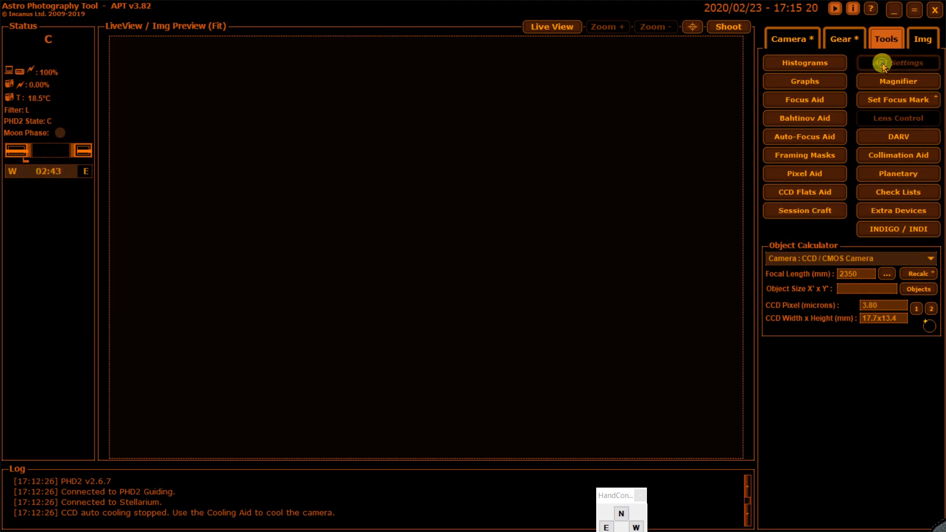
click(523, 158)
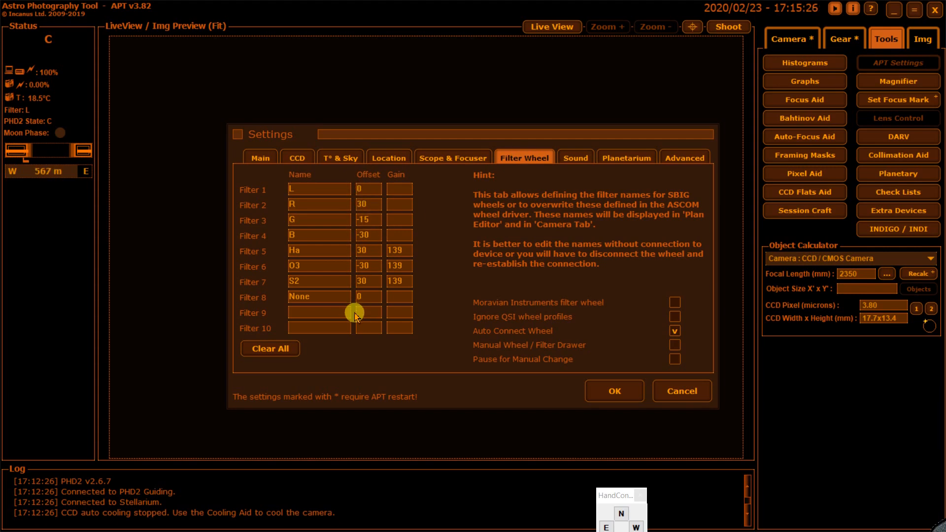
drag(370, 219, 355, 279)
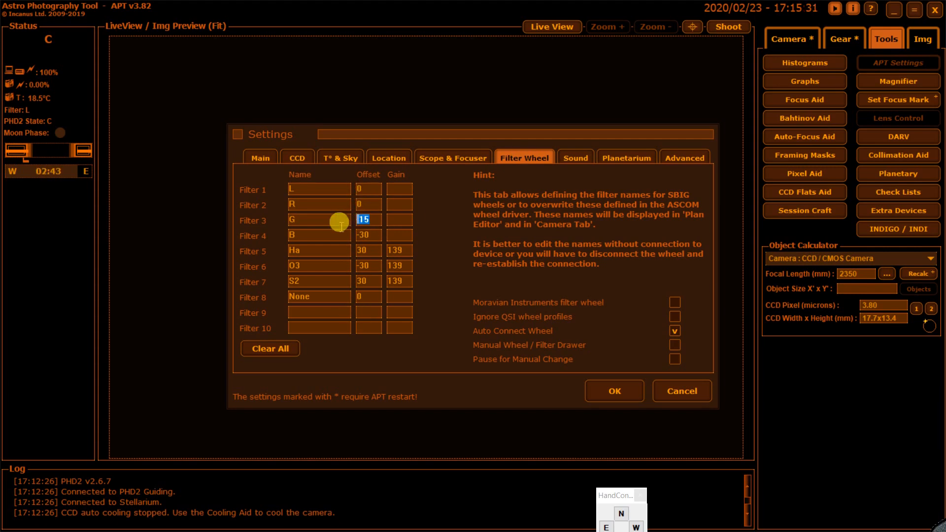
text(00000)
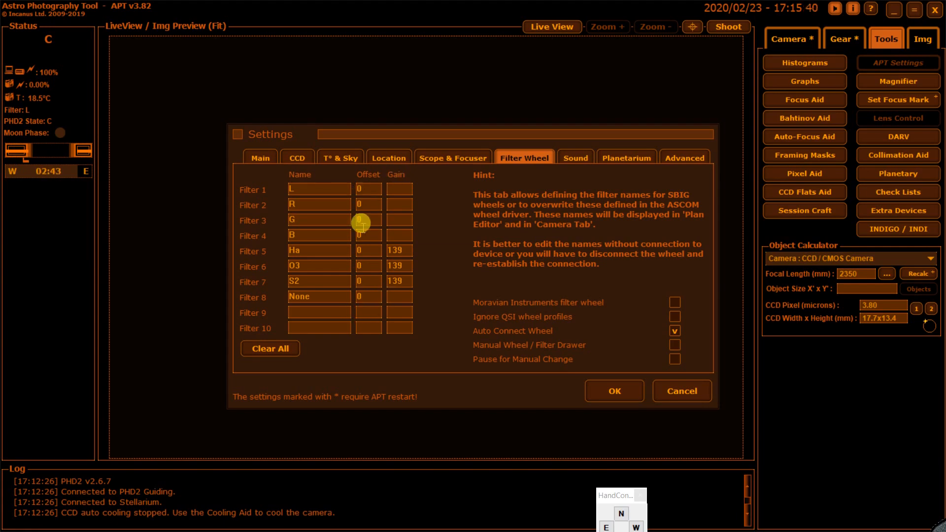
click(613, 394)
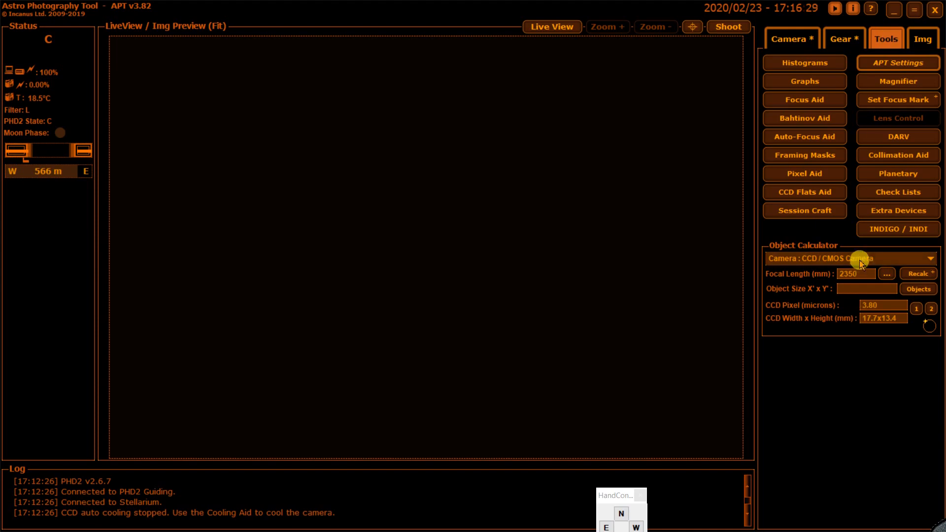
Step: Highlight the focal length value in the Object Calculator to check it
click(865, 275)
drag(865, 274, 799, 281)
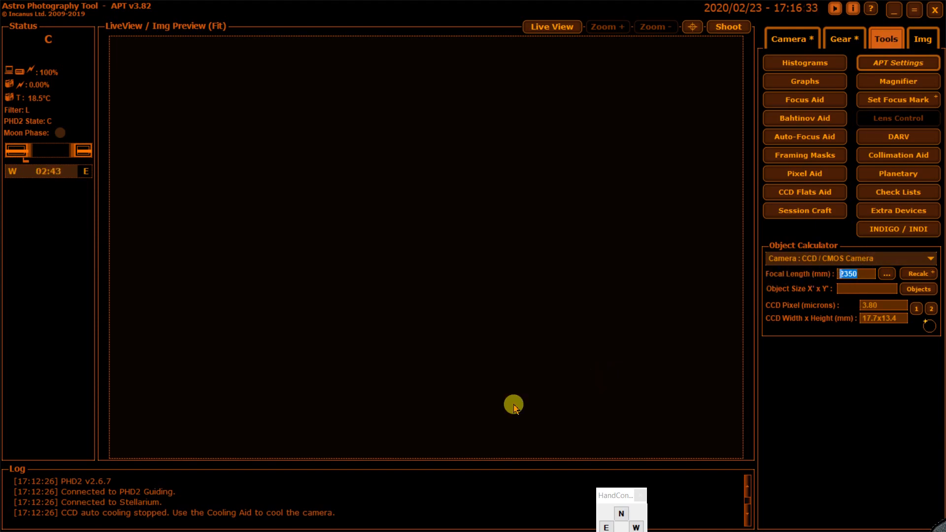
Step: Set the Object Calculator's focal length to 2220 mm and return to the camera controls
text(2220)
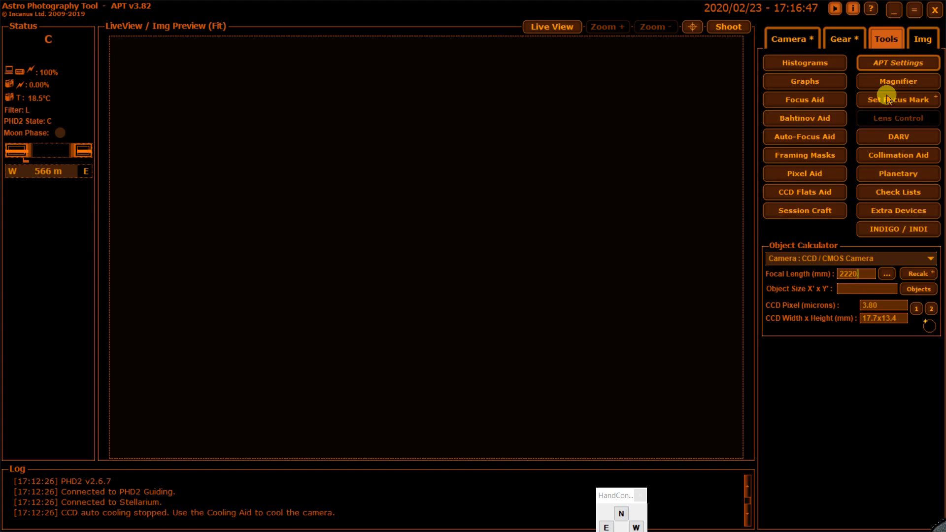
click(797, 40)
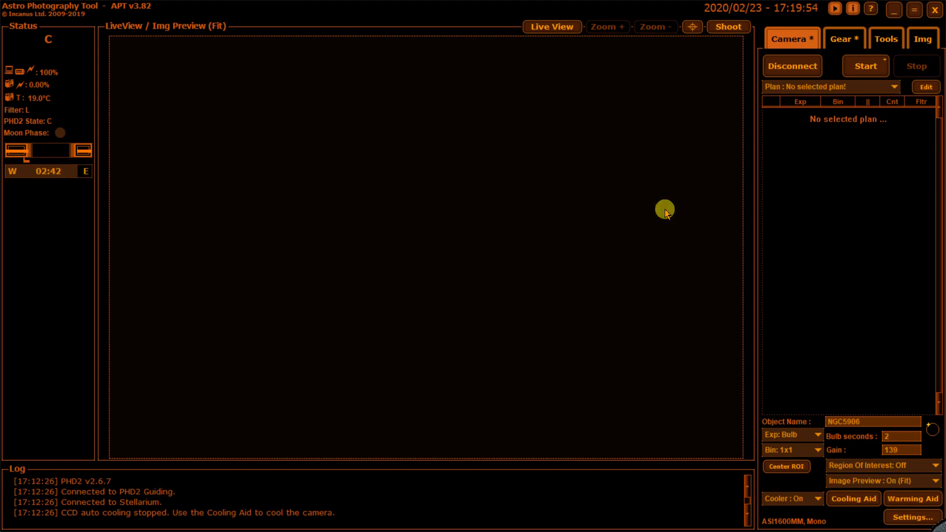
Step: Open the Objects Browser from the mount controls and show the list of custom objects
click(829, 49)
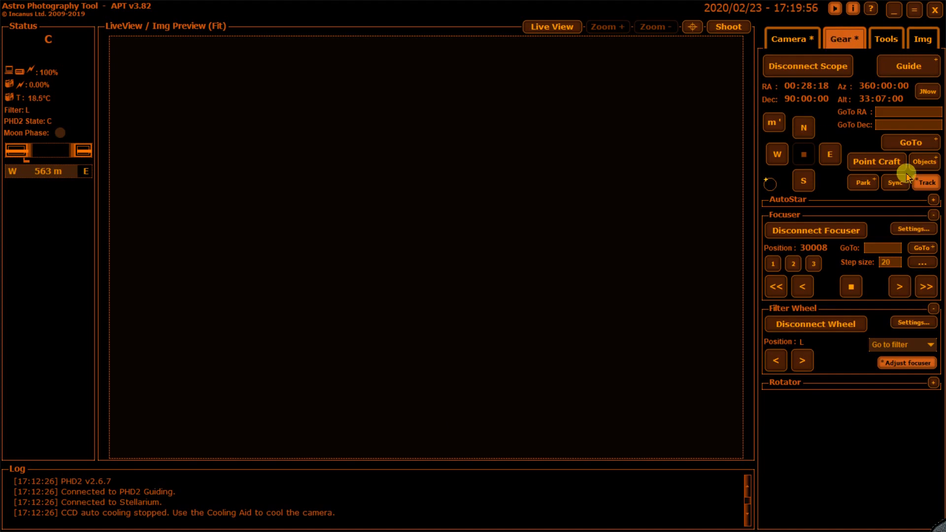
click(922, 162)
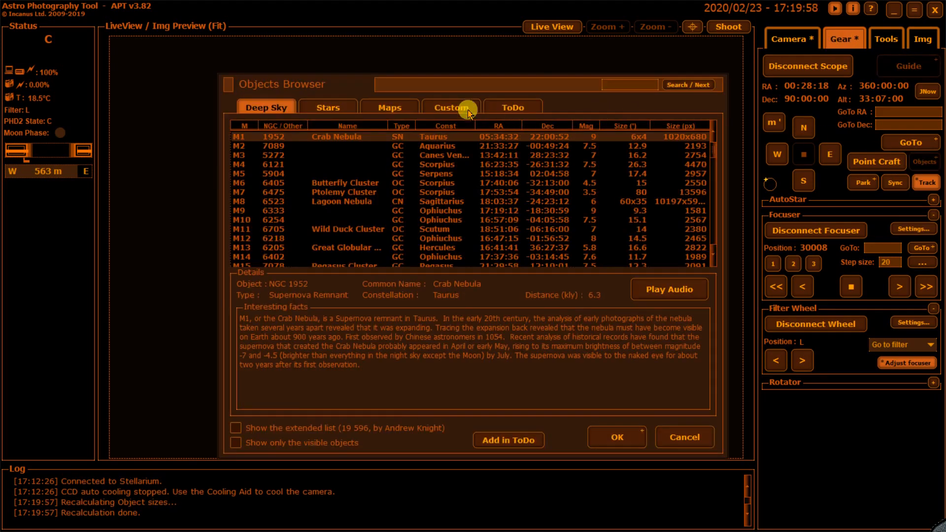
click(449, 106)
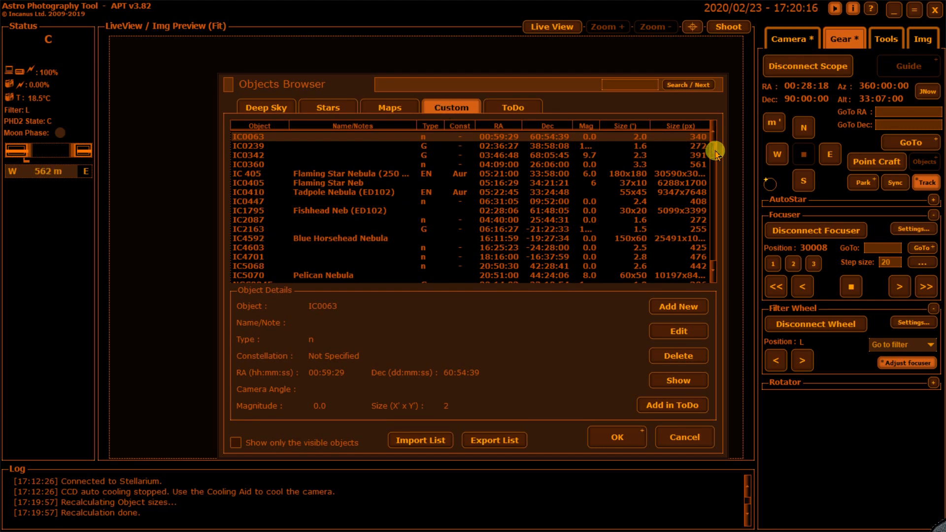
Step: Find NGC3359 in the custom objects, open it for editing and set its right ascension to 10:46:49
scroll(716, 153, down, 1)
scroll(716, 154, down, 6)
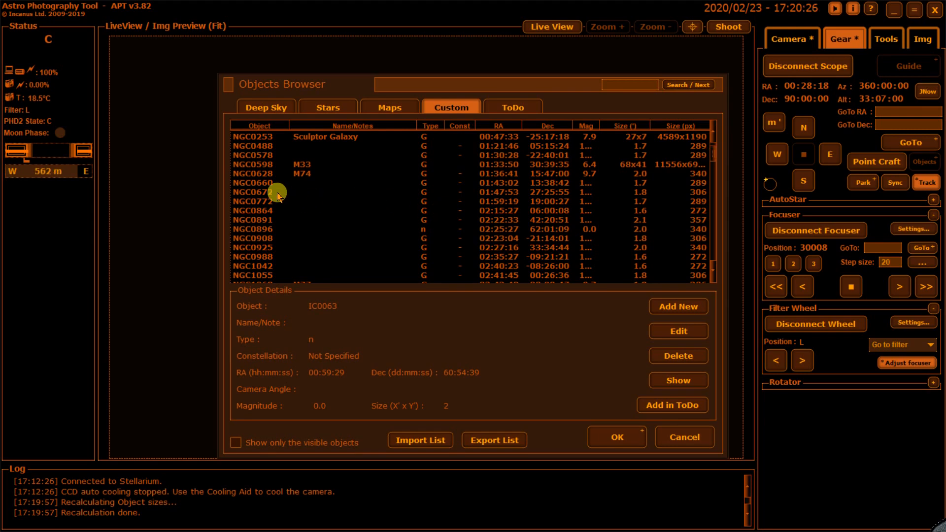
scroll(277, 196, down, 15)
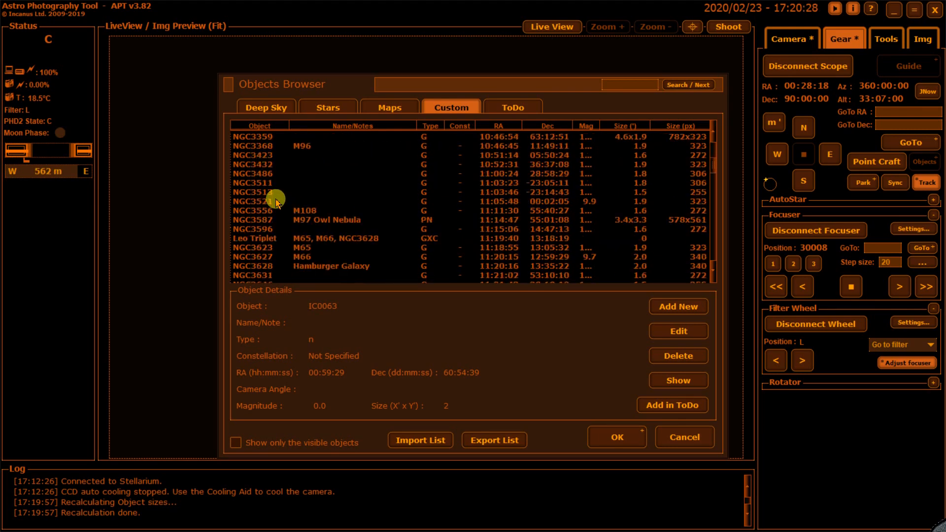
scroll(252, 185, up, 2)
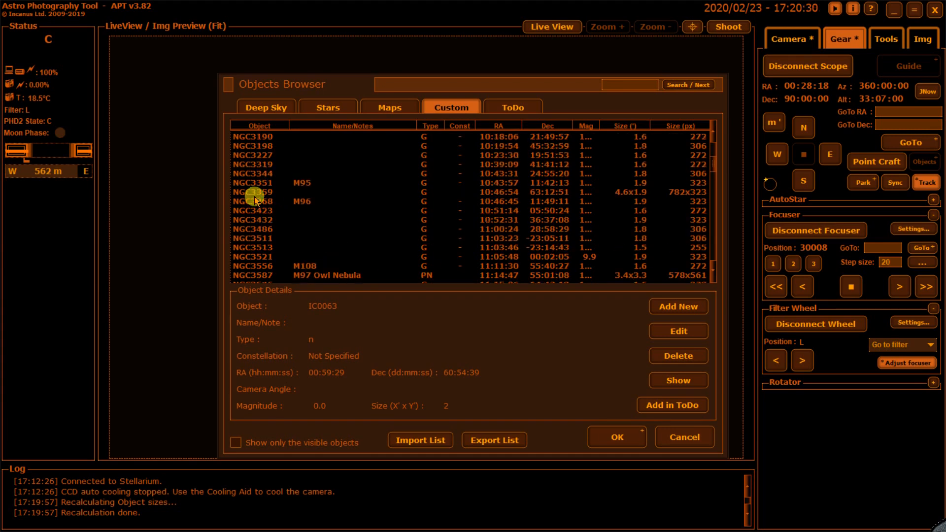
click(247, 192)
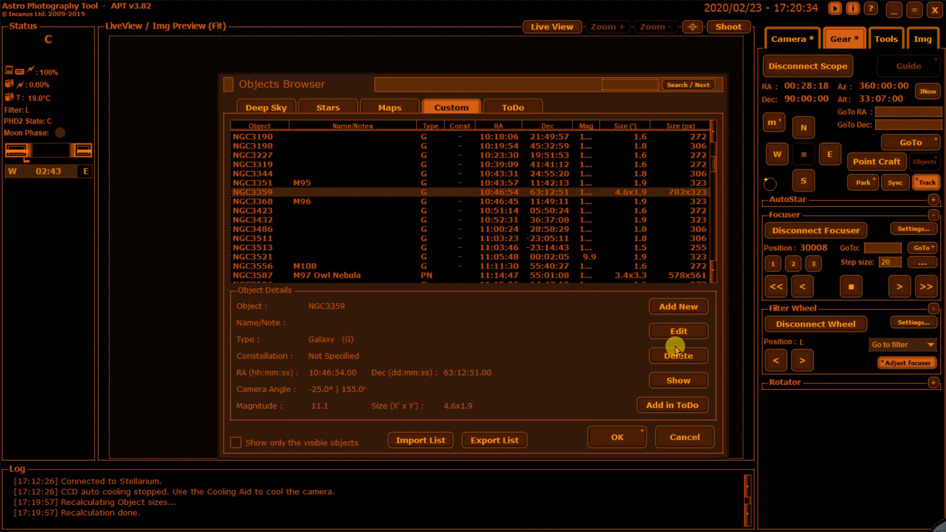
click(667, 334)
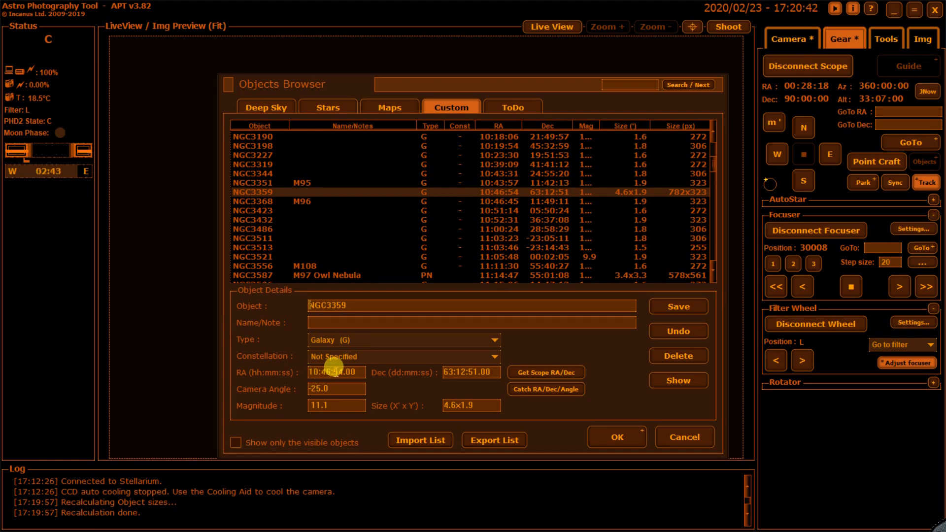
drag(335, 371, 341, 370)
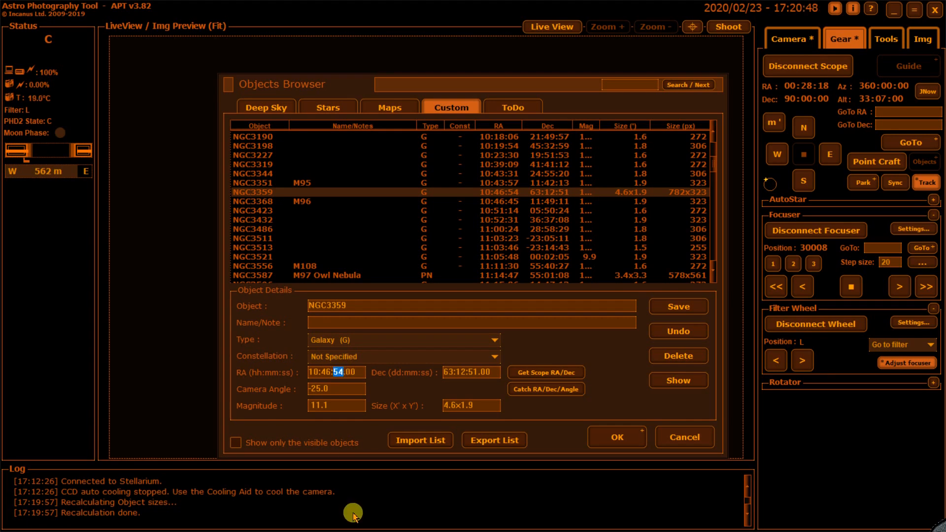
text(49)
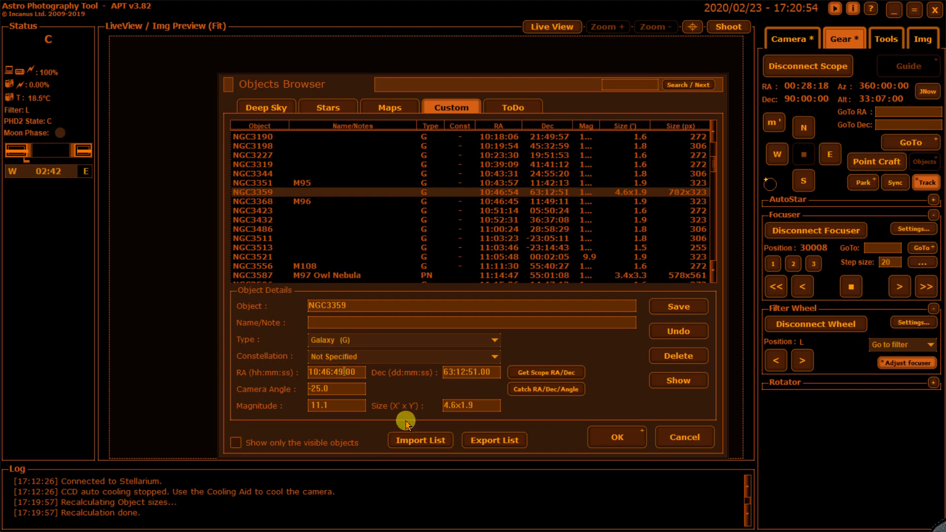
Step: Set NGC3359's declination to 63:14:12 and save the object
double_click(463, 372)
text(14)
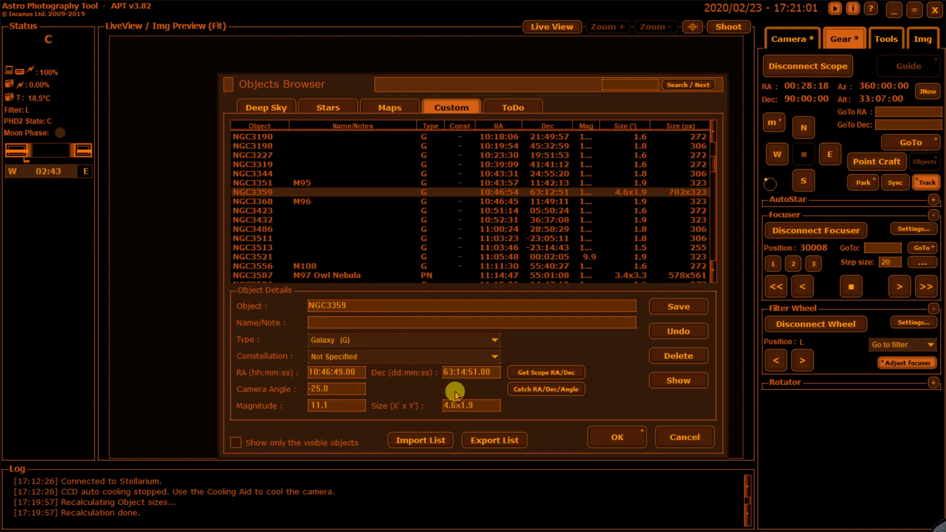
double_click(475, 372)
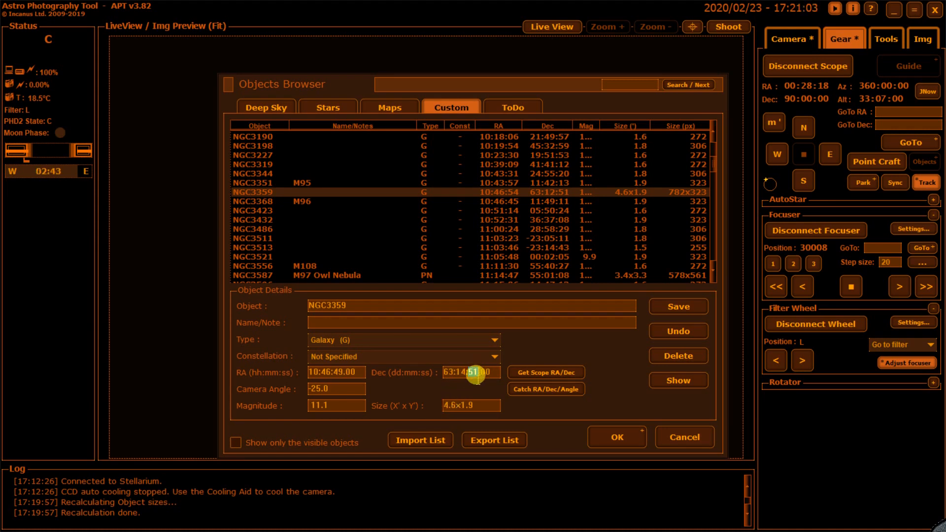
text(12)
click(333, 392)
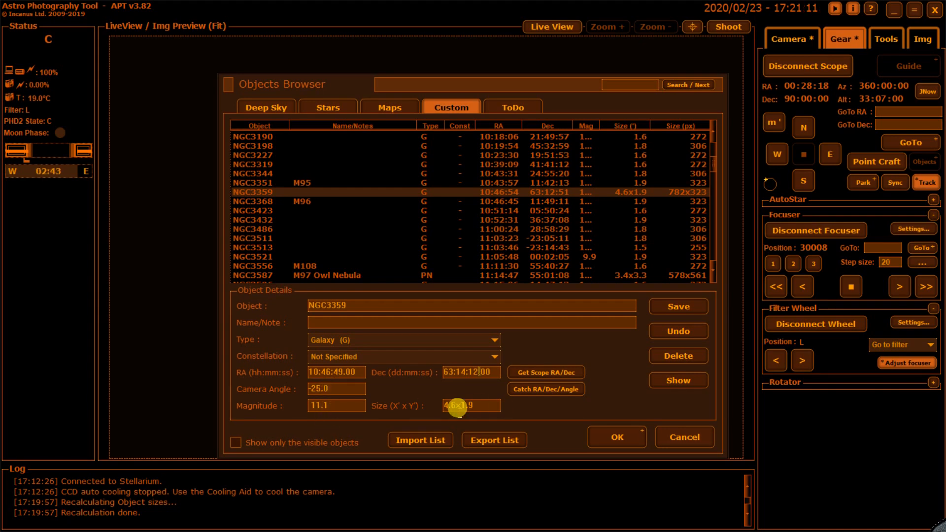
drag(460, 406, 472, 409)
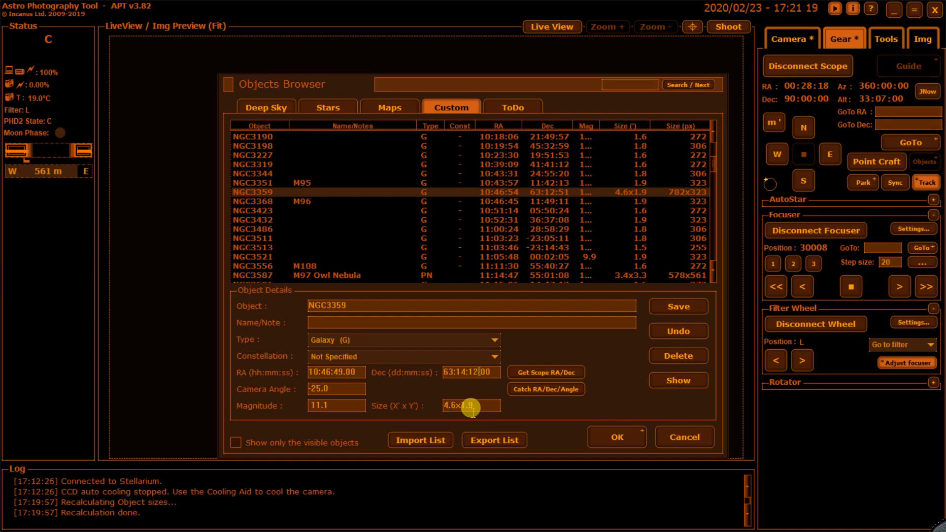
click(671, 307)
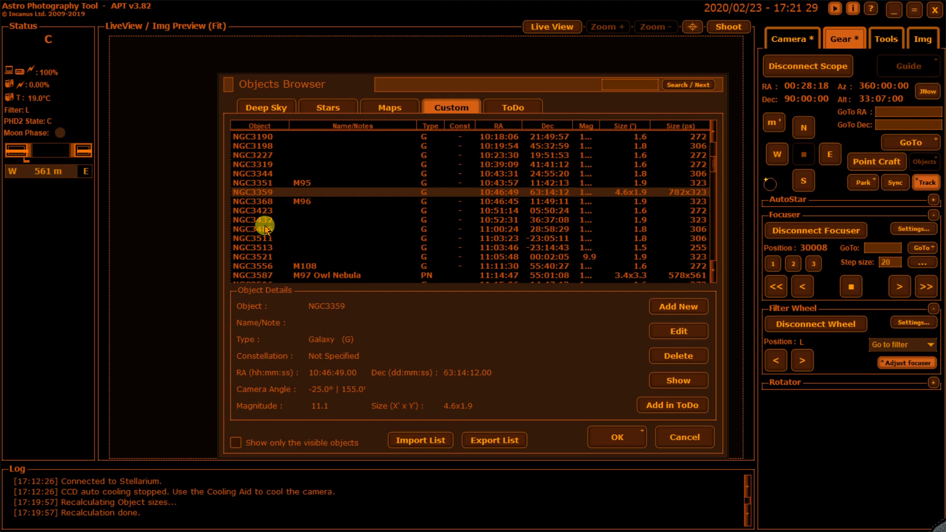
Step: Set custom object NGC5906 to RA 15:15:42 and Dec 56:19:56, save it and confirm the Objects Browser
scroll(266, 227, down, 5)
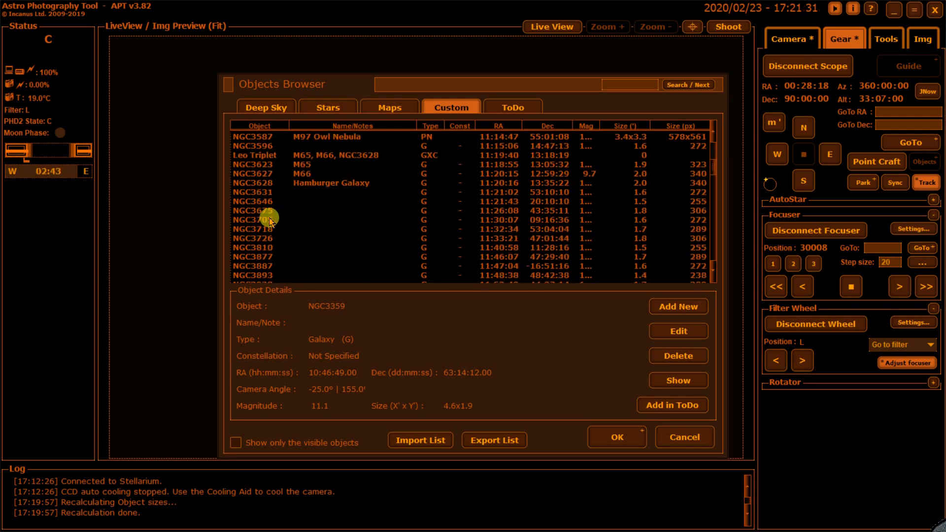
scroll(270, 221, down, 8)
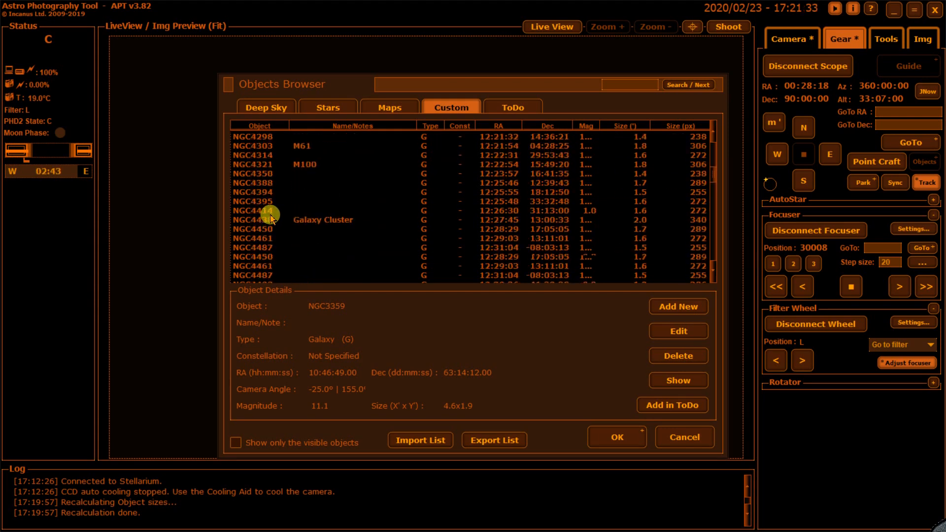
scroll(270, 216, down, 5)
click(259, 246)
click(679, 332)
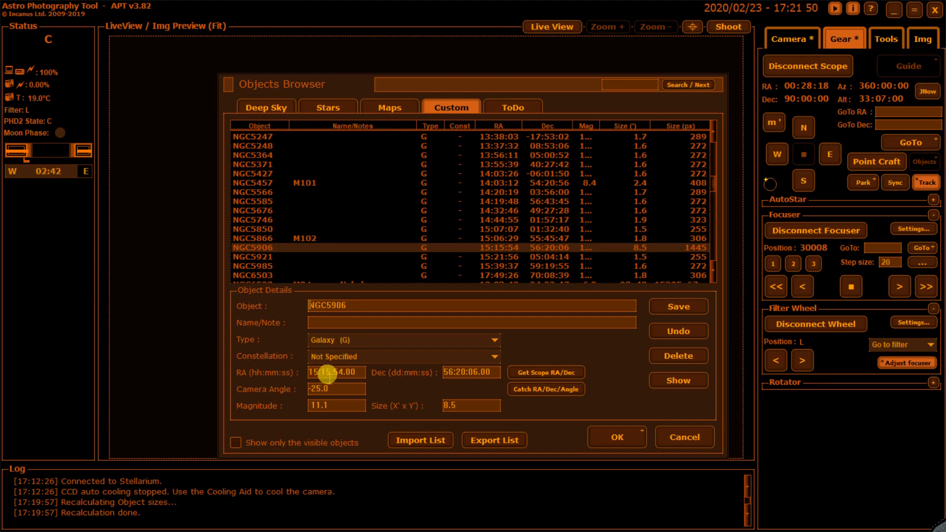
drag(333, 372, 344, 372)
text(42)
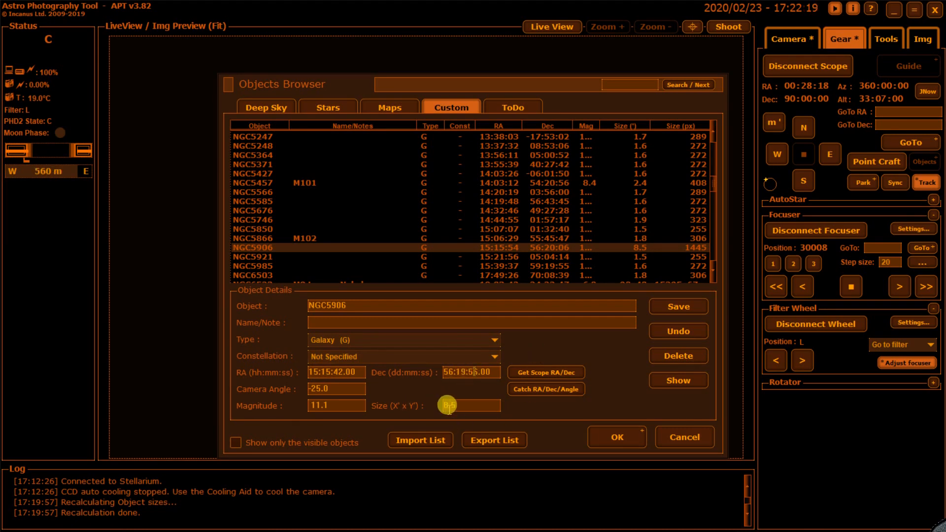
click(462, 406)
click(678, 309)
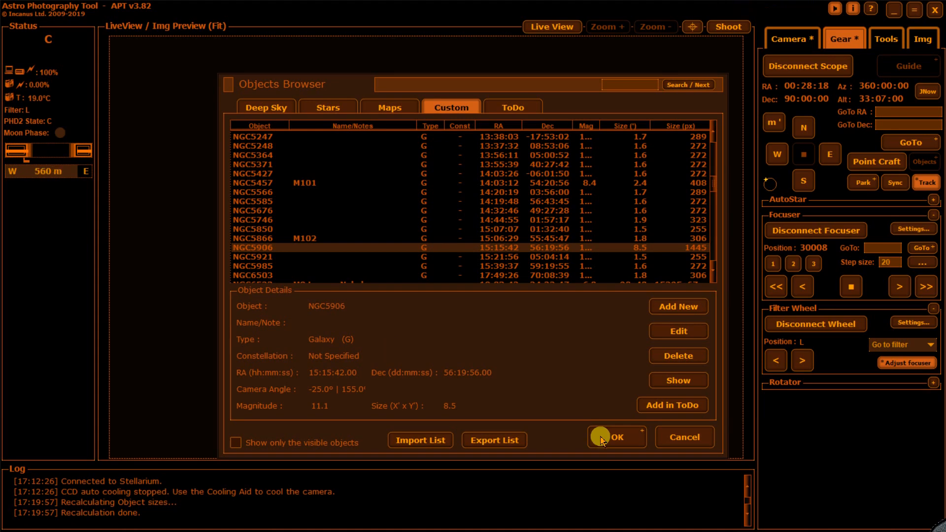
click(601, 439)
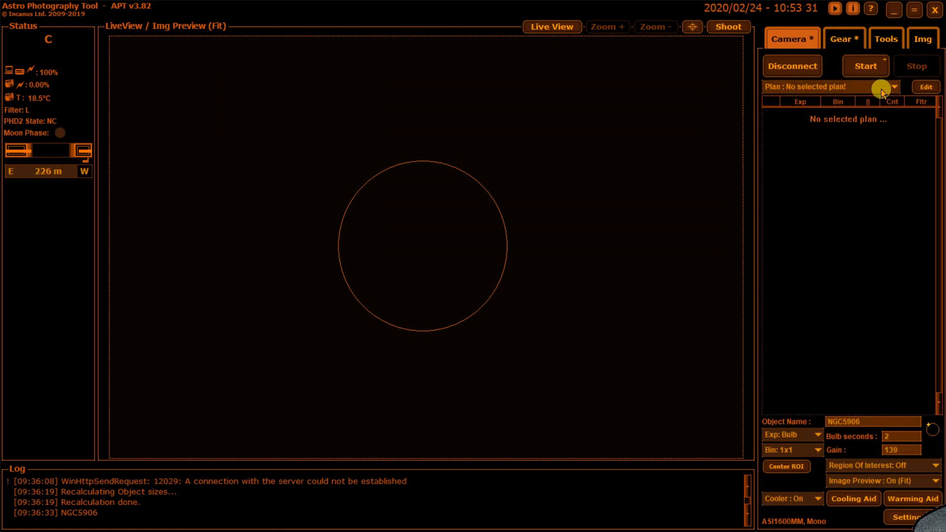
Step: Add a new light frames plan in the Plans Editor and name it NGC3359
click(929, 88)
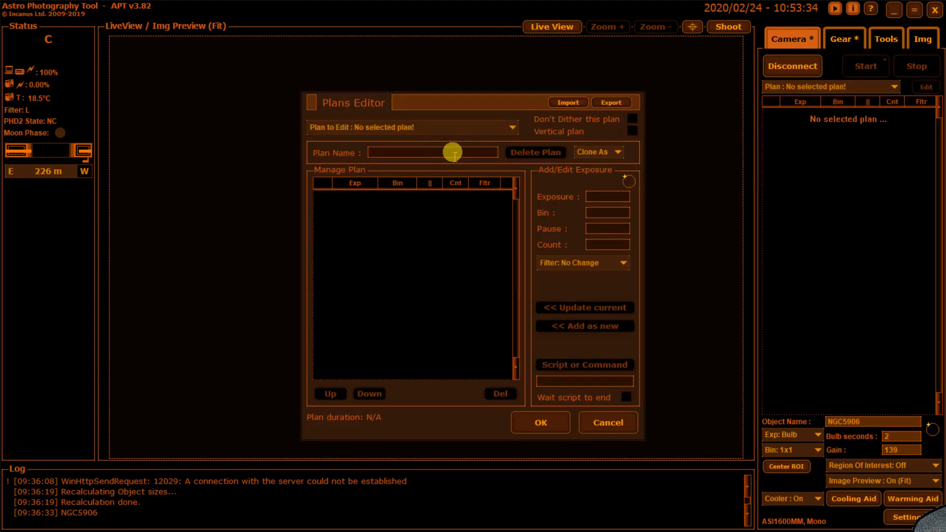
click(512, 128)
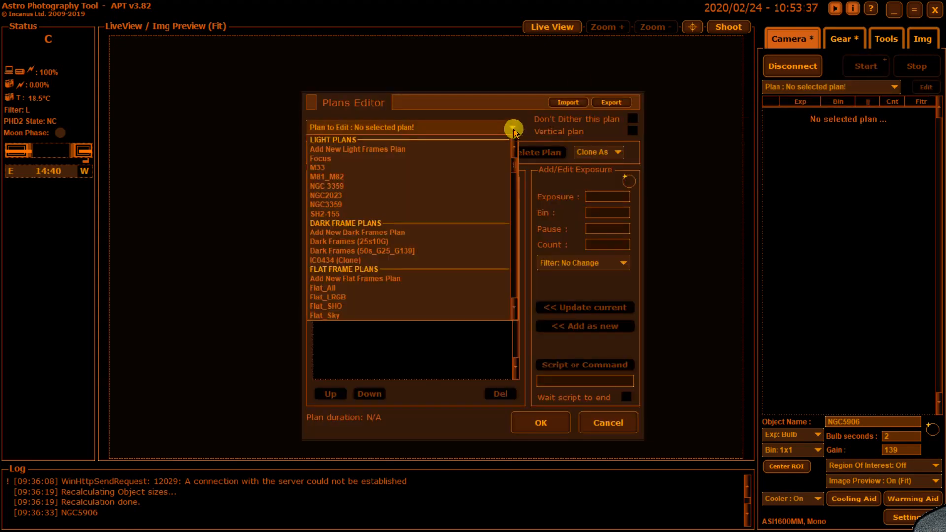
click(350, 149)
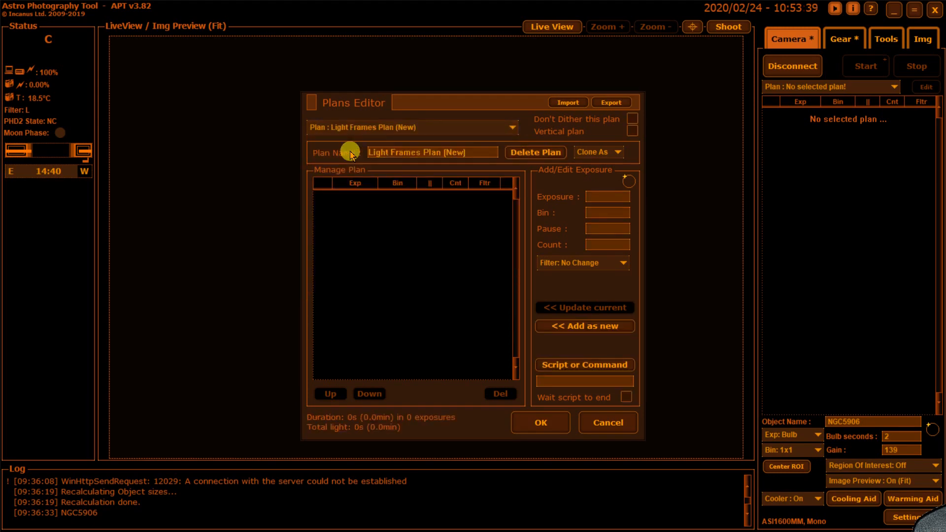
drag(473, 153, 355, 153)
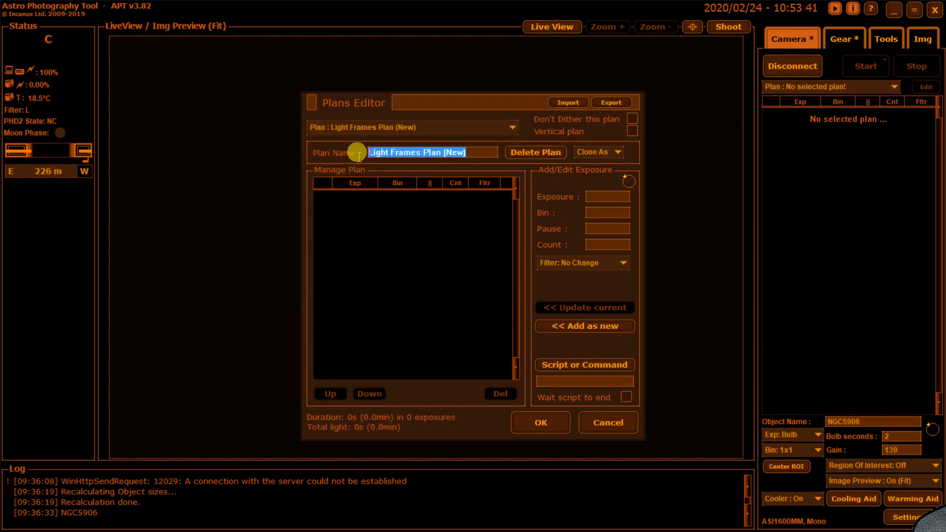
text(NGC)
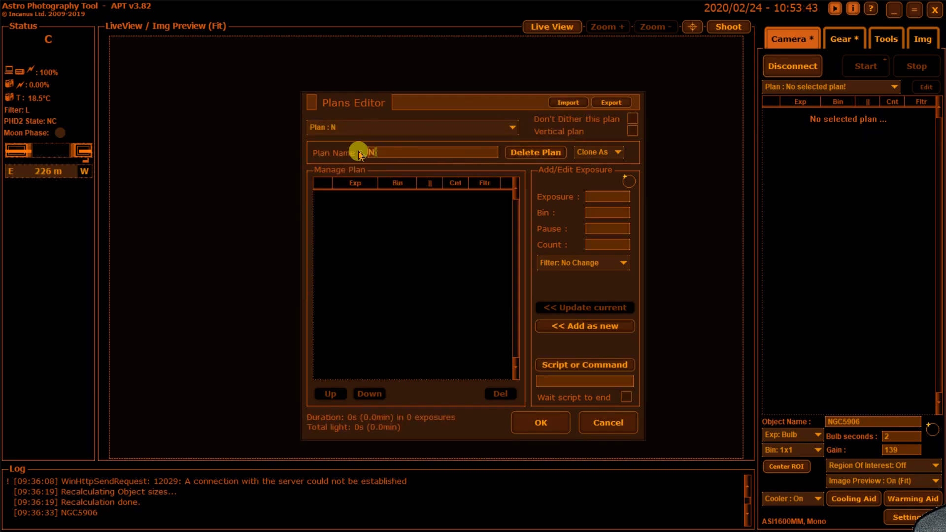
text(3359)
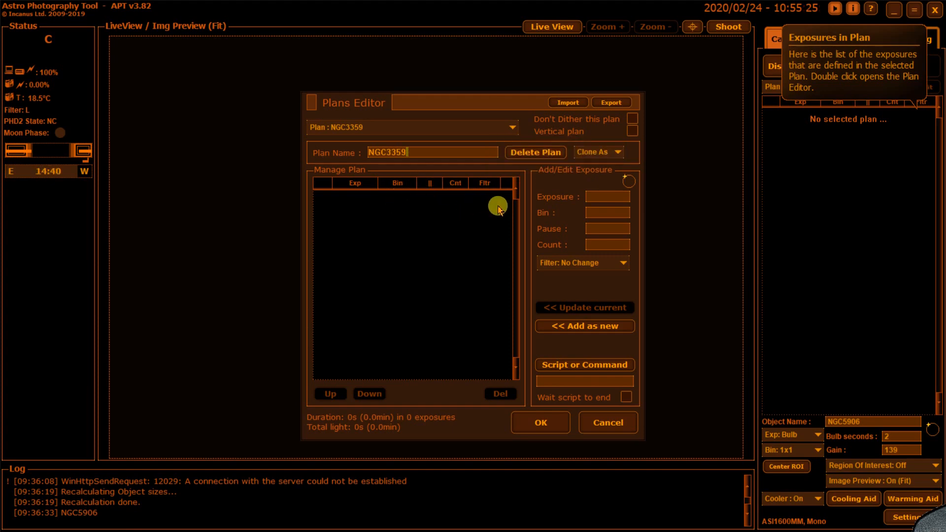
Step: Define the plan's first exposure with exposure 0, bin 1x1, pause 5, count 1 and filter L
click(593, 198)
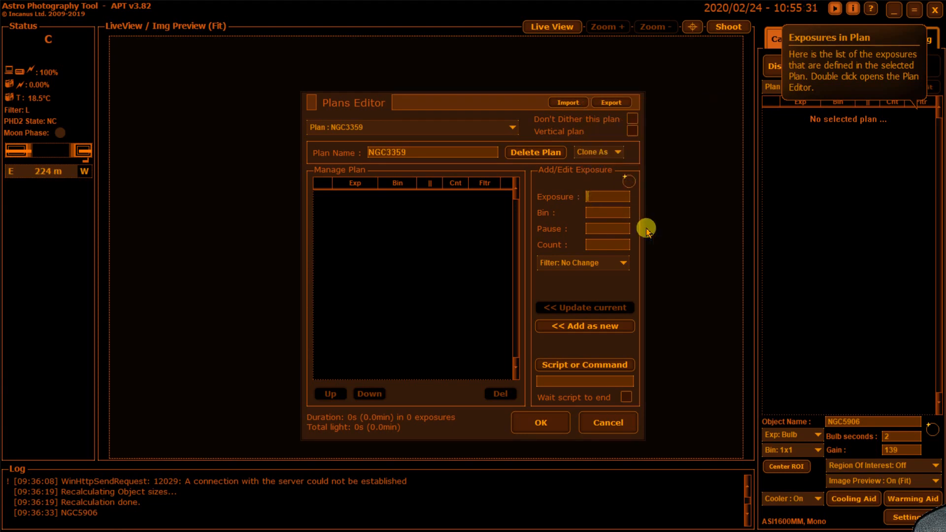
click(598, 215)
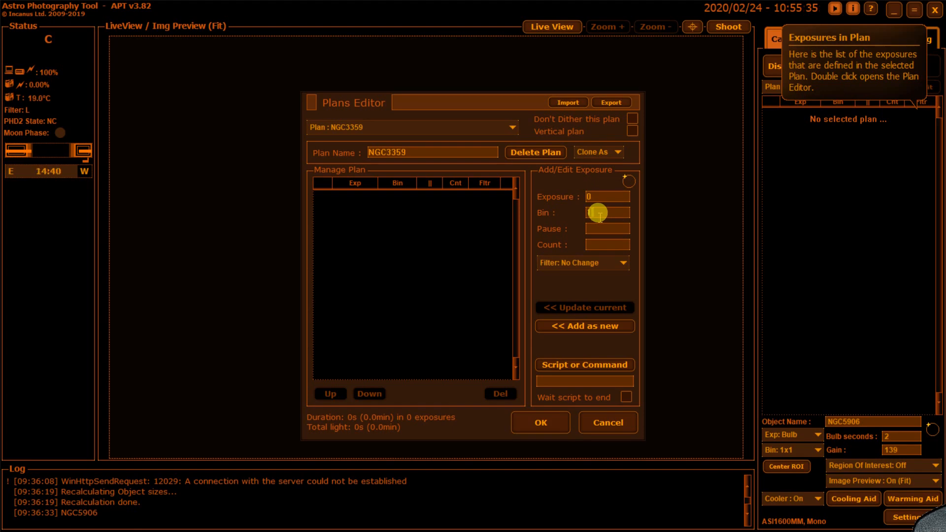
text(1x1)
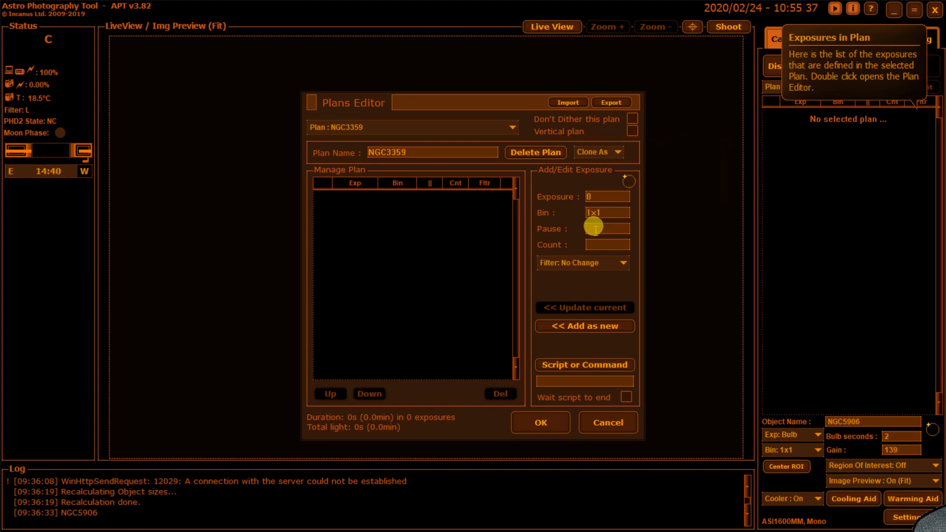
click(598, 231)
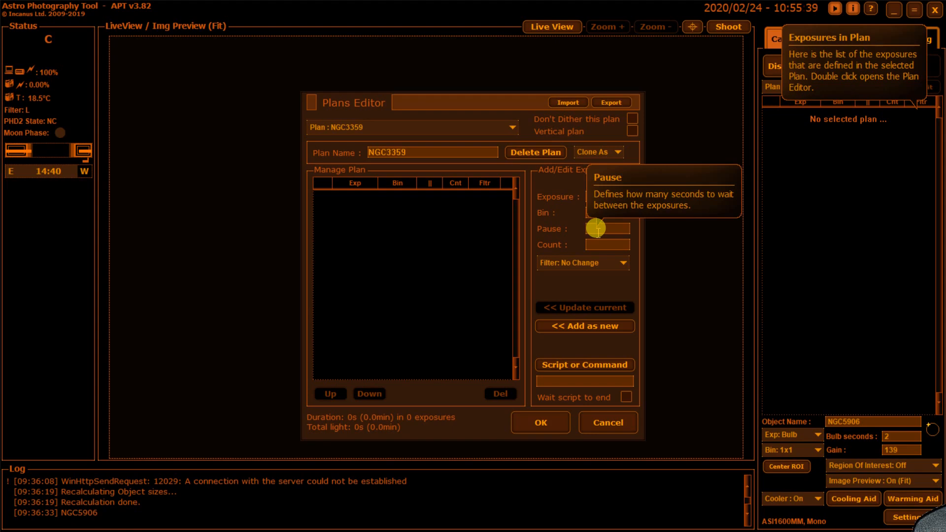
text(5)
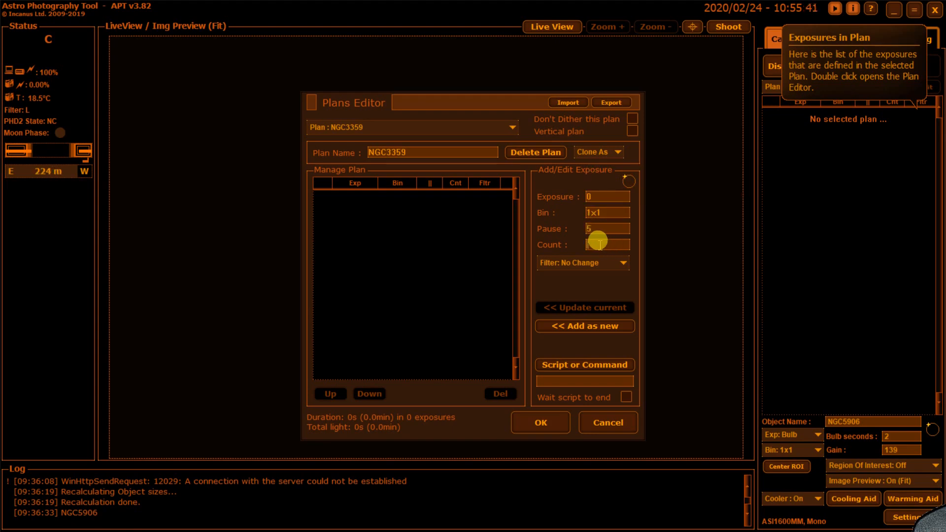
click(610, 245)
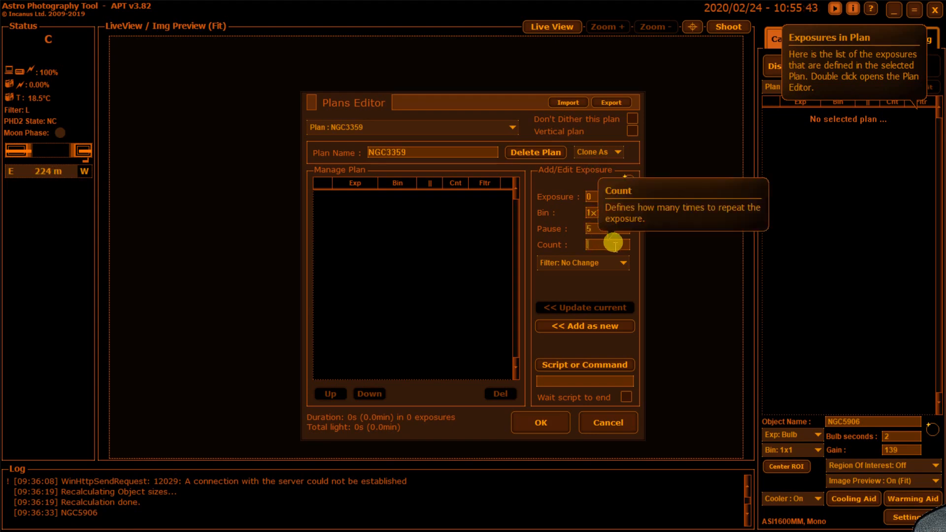
text(1)
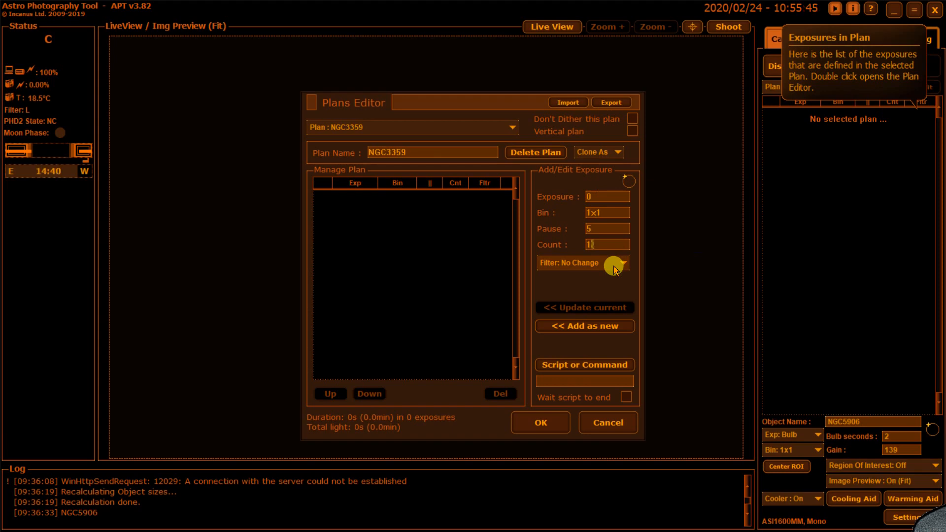
click(614, 269)
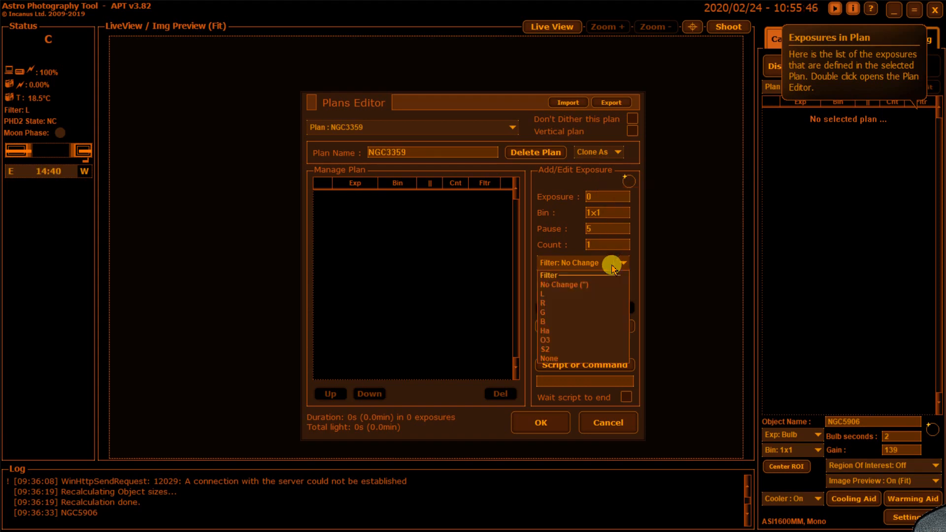
click(544, 302)
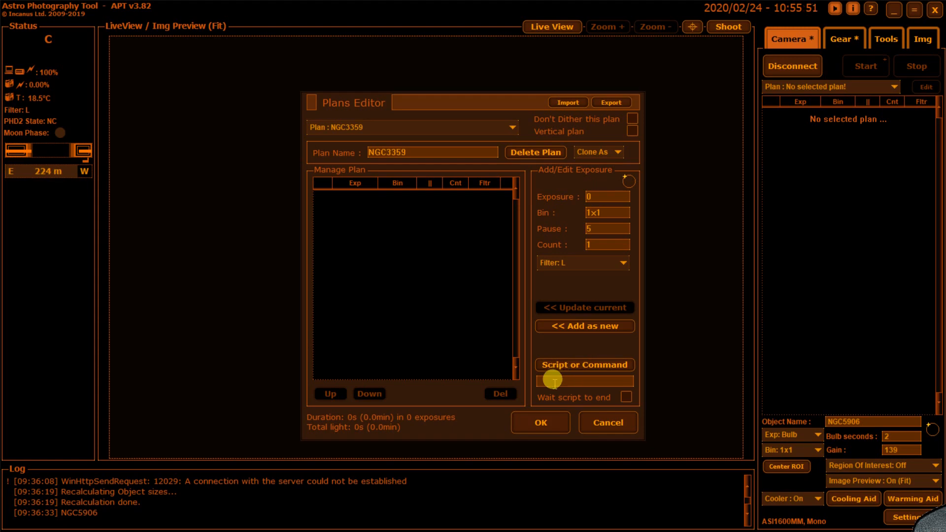
Step: Attach the command #CCDGain 100 to the exposure and add it to the plan as a new entry
click(571, 381)
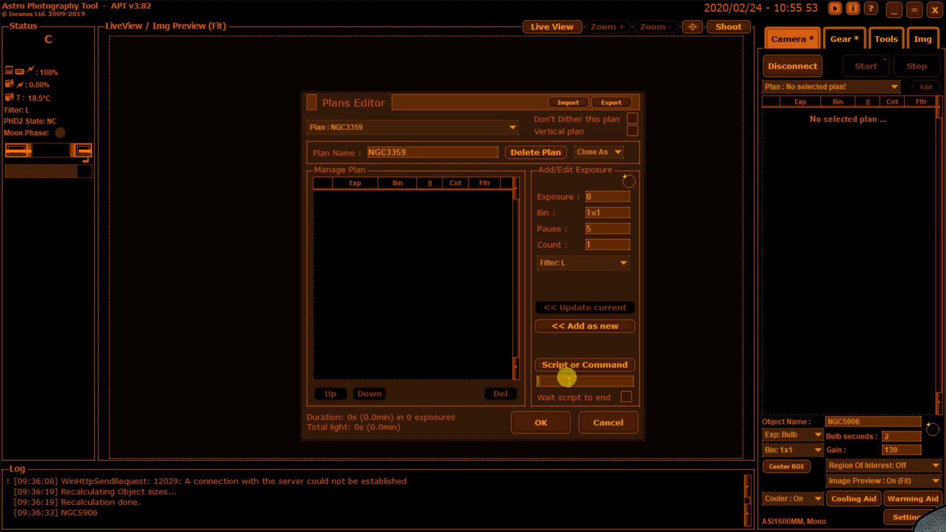
click(568, 364)
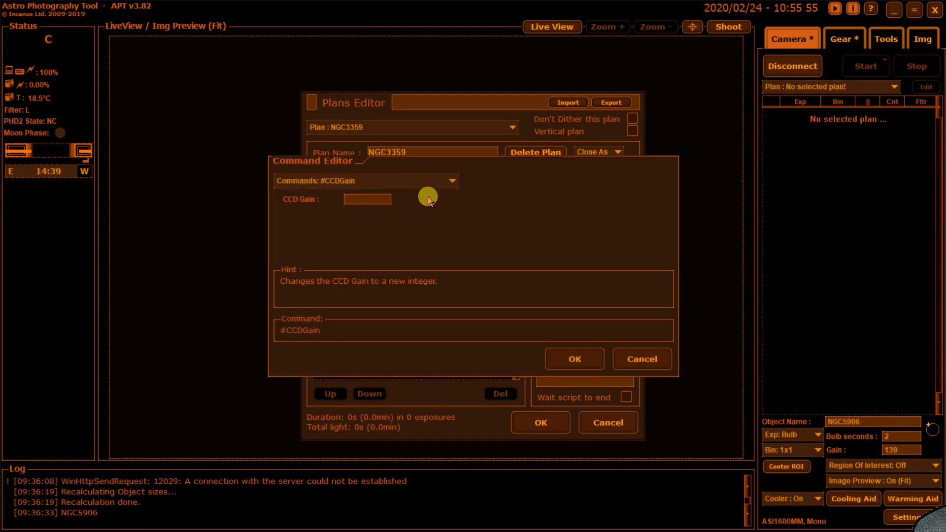
click(448, 183)
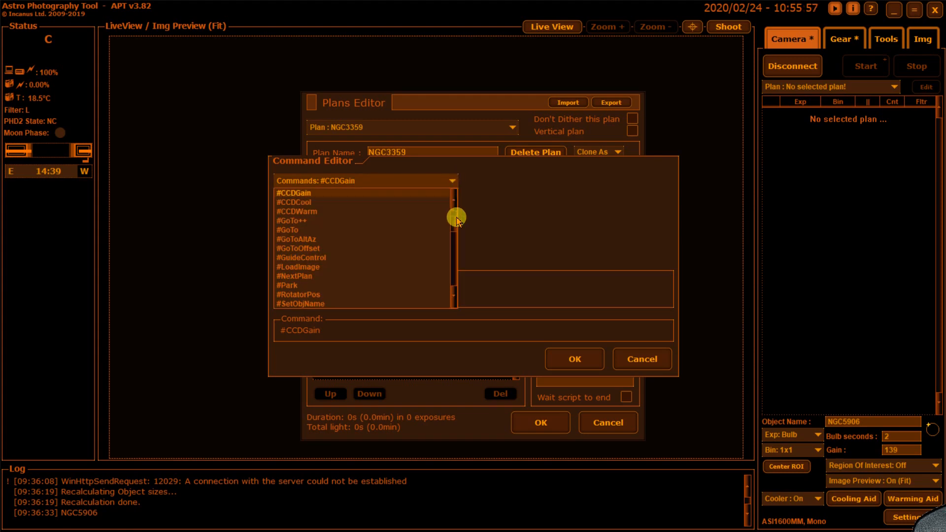
drag(456, 222, 480, 218)
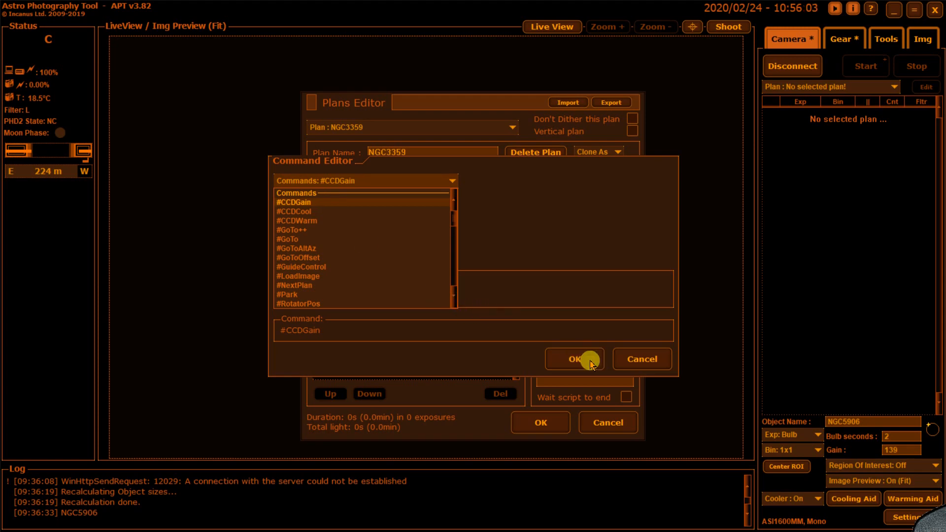
click(362, 202)
text(100)
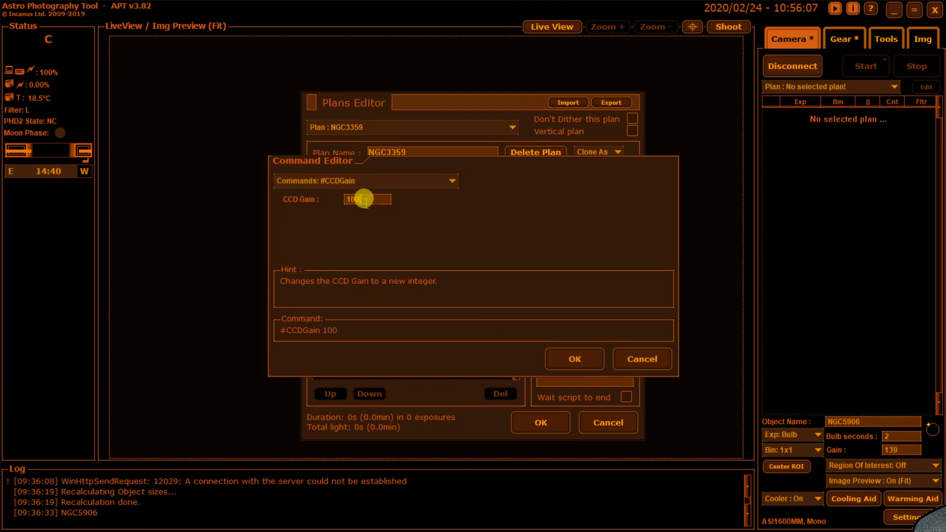
click(572, 363)
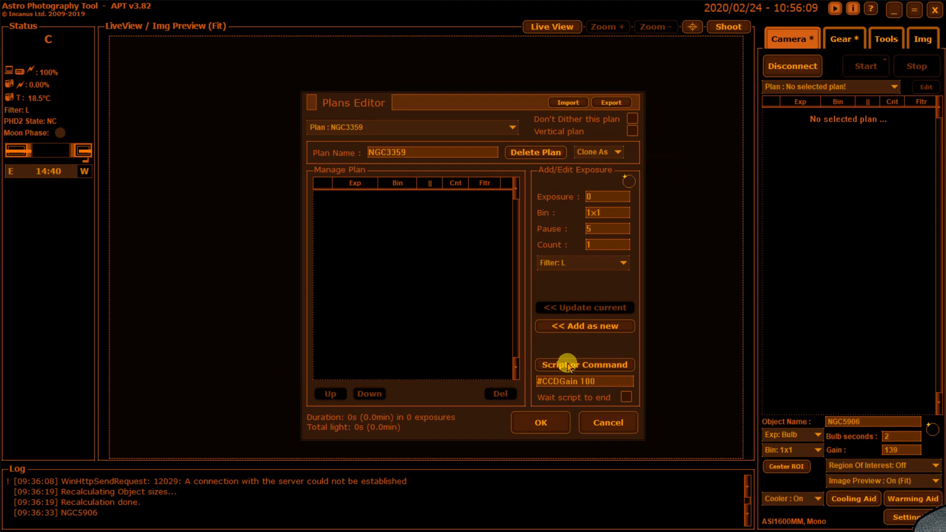
click(558, 327)
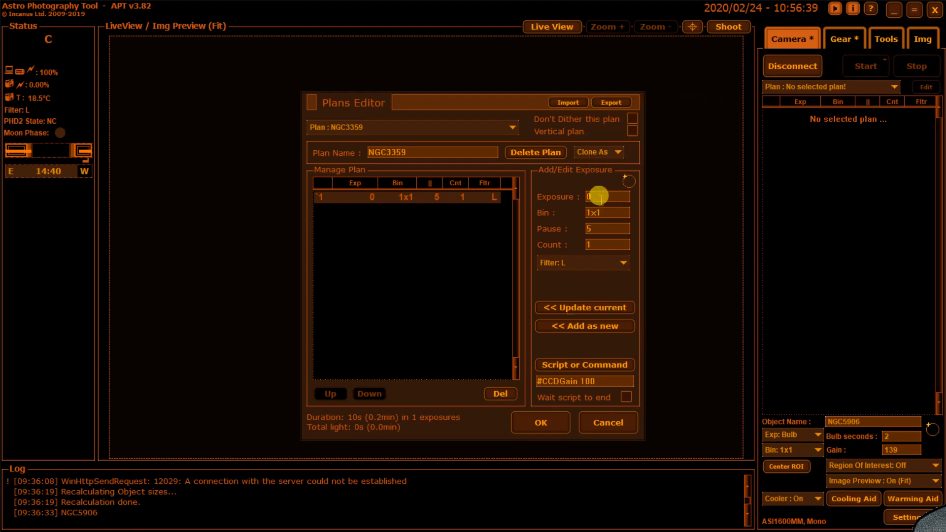
drag(597, 196, 580, 197)
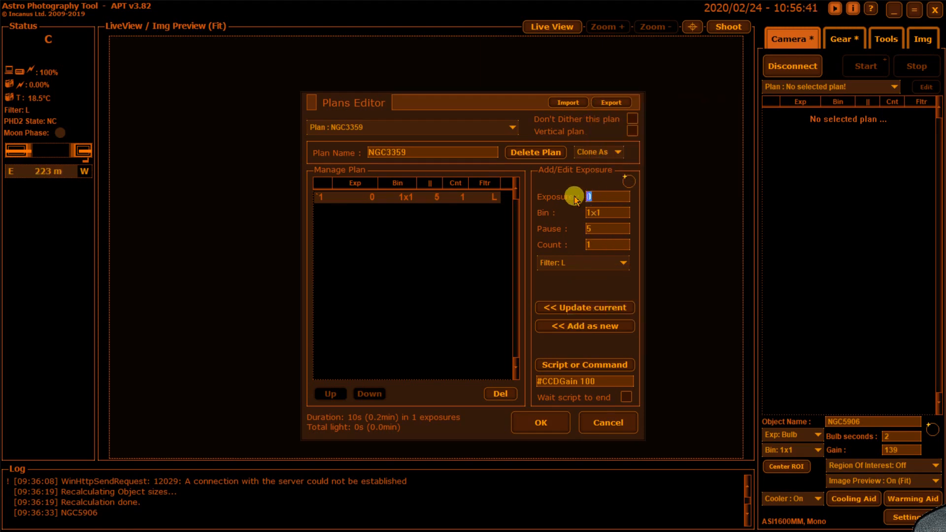
text(500)
click(610, 197)
key(BackSpace)
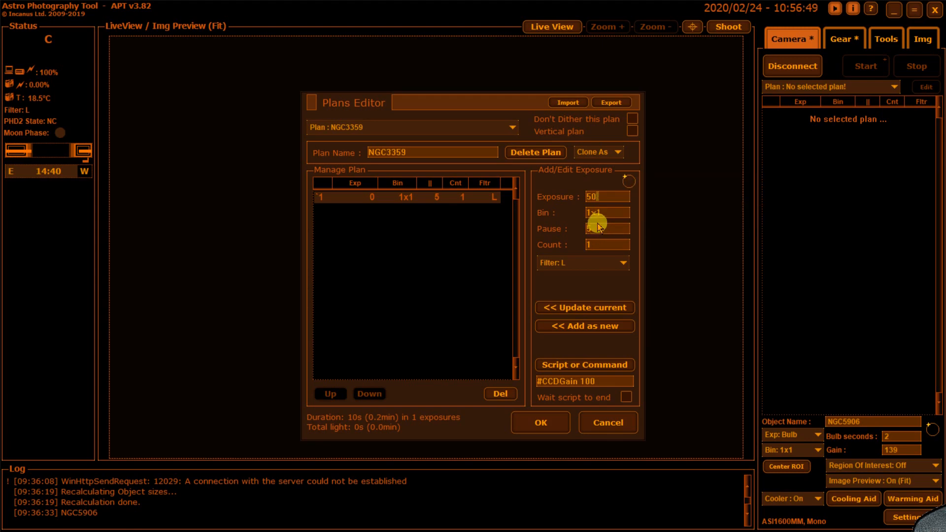
Step: Add a new L filter entry with exposure 100 and count 50, clearing the script command from it
drag(601, 199, 574, 197)
text(100)
drag(606, 245, 574, 239)
text(50)
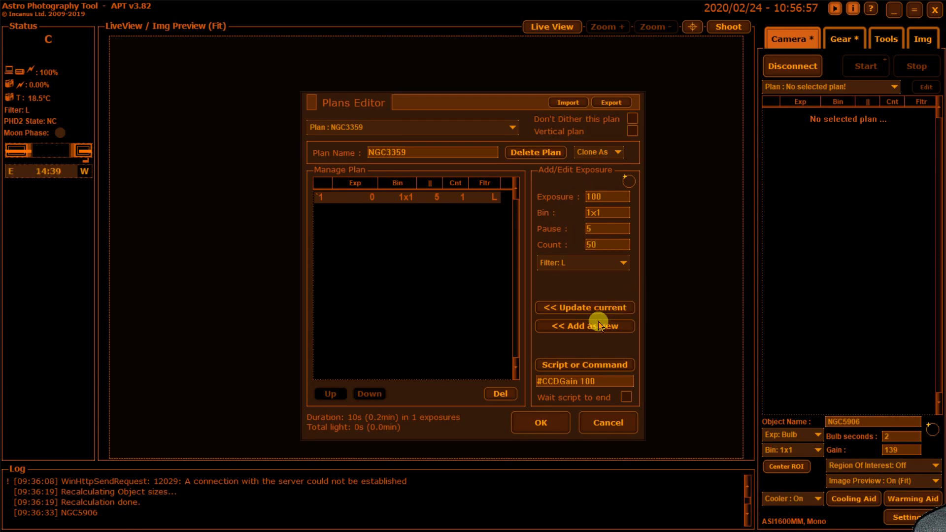
drag(617, 384, 530, 381)
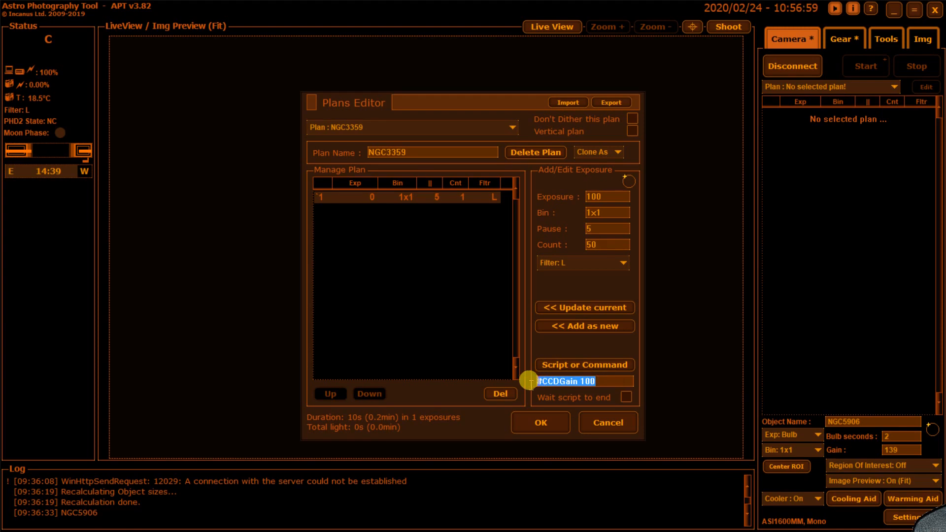
key(Delete)
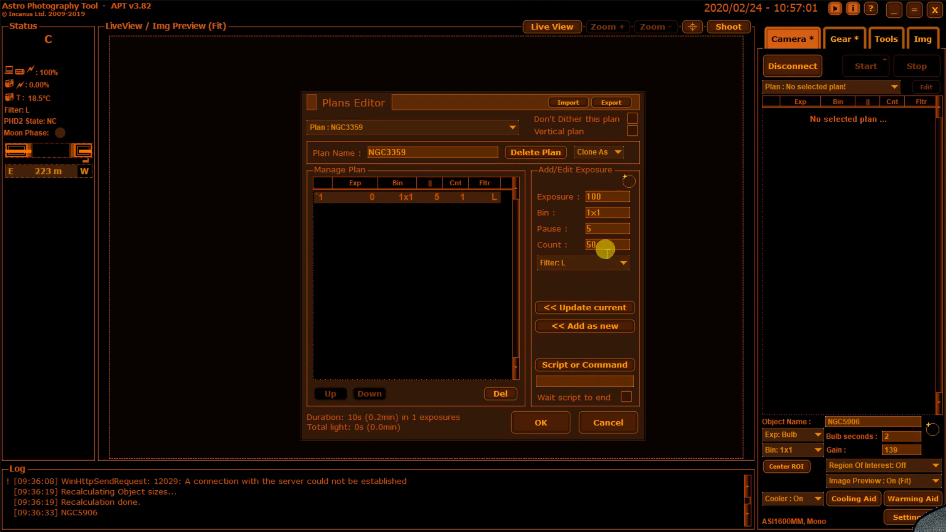
click(574, 328)
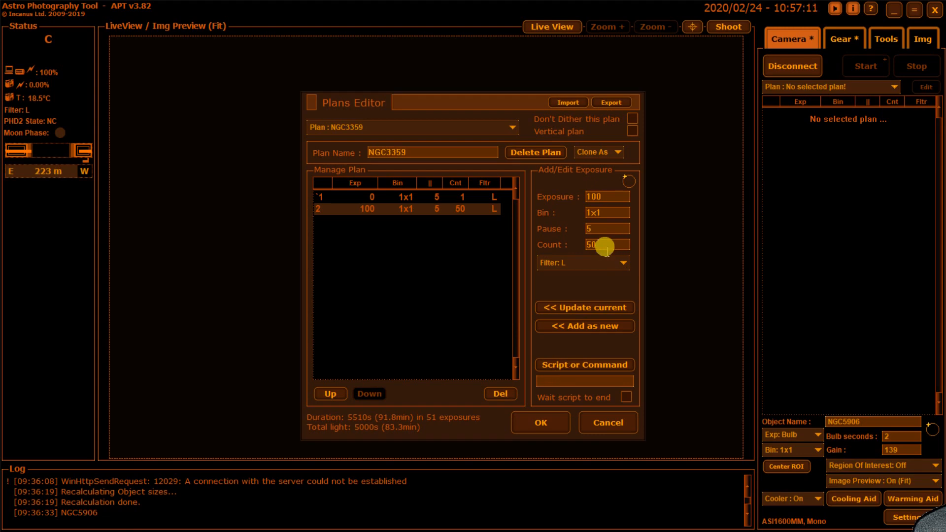
Step: Add a new plan entry with filter R and count 25, keeping the 100-second exposure
click(594, 262)
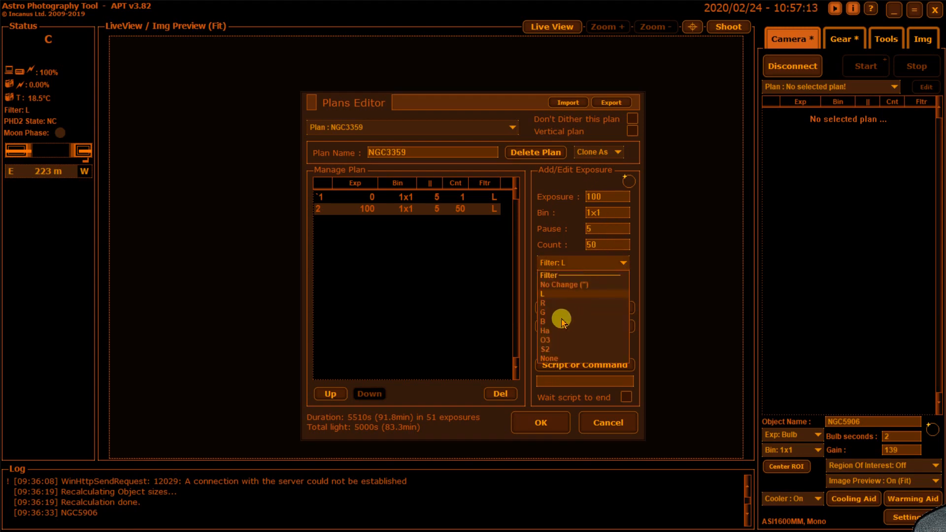
click(544, 303)
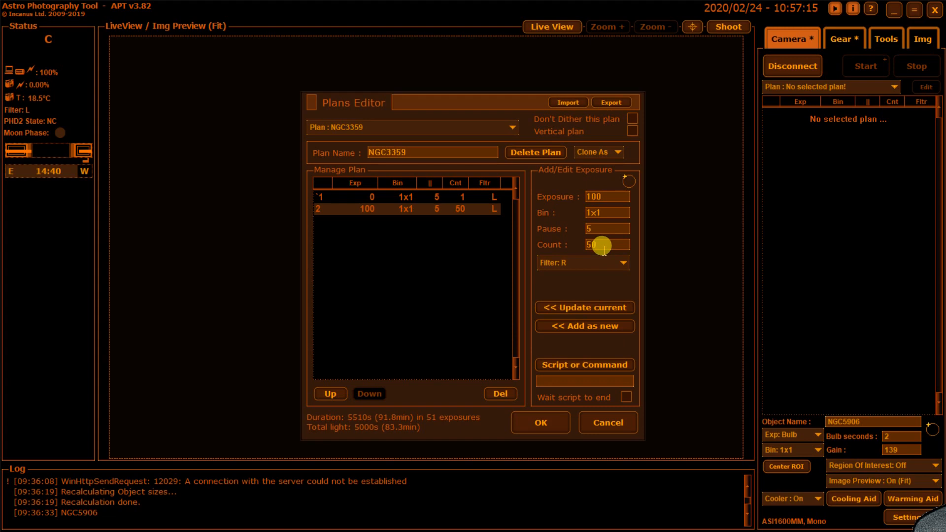
double_click(599, 245)
text(25)
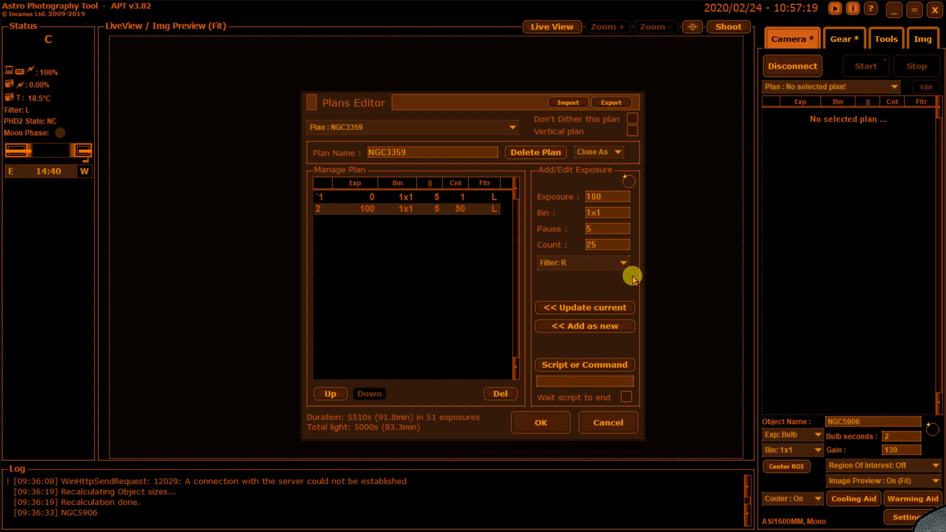
click(593, 325)
Step: Add two more entries with the same exposure and count, one using filter G and one using filter B
double_click(596, 245)
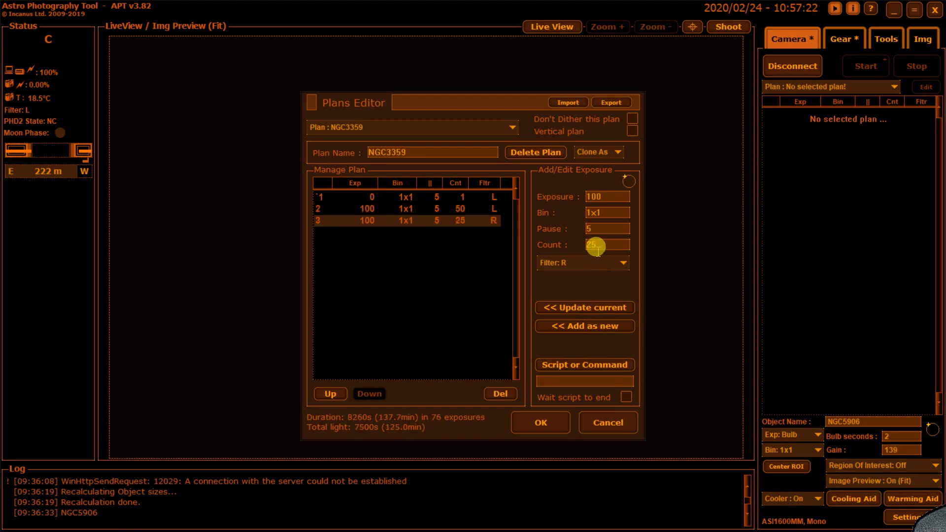
click(567, 264)
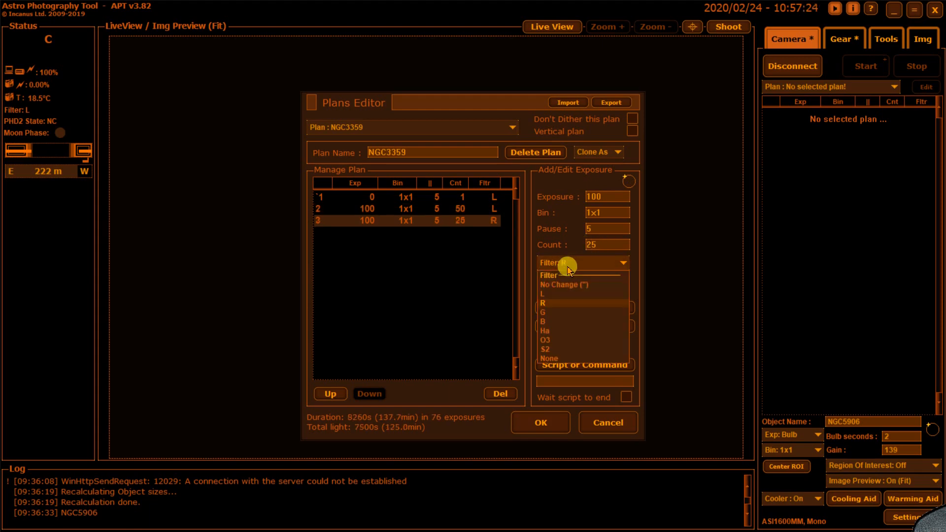
click(549, 313)
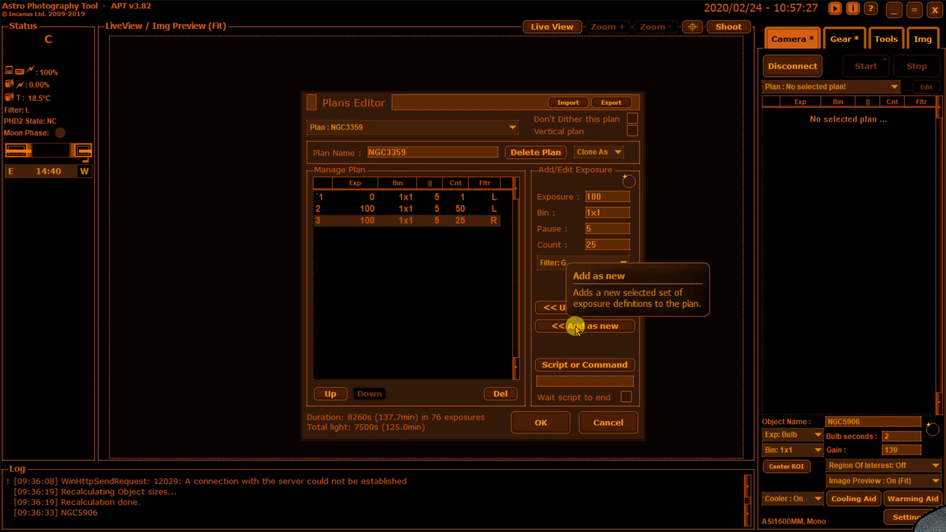
click(574, 326)
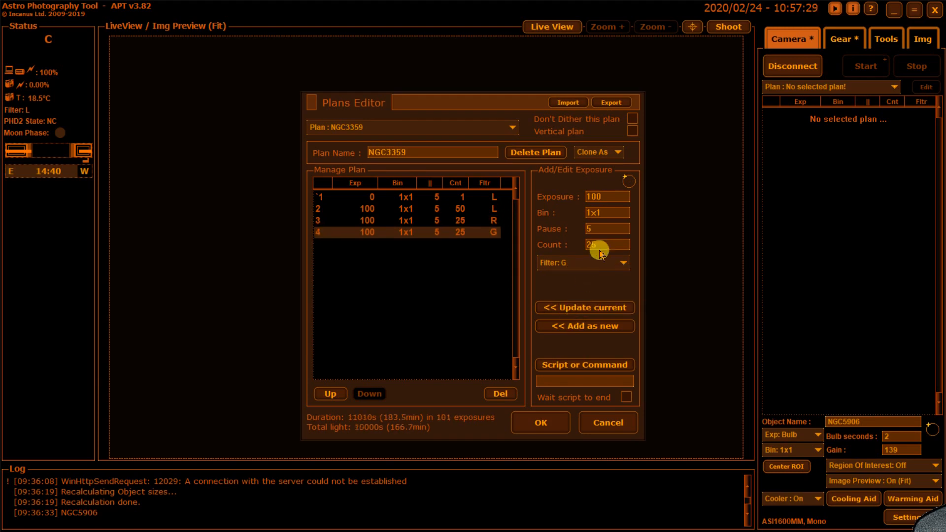
click(591, 262)
click(548, 322)
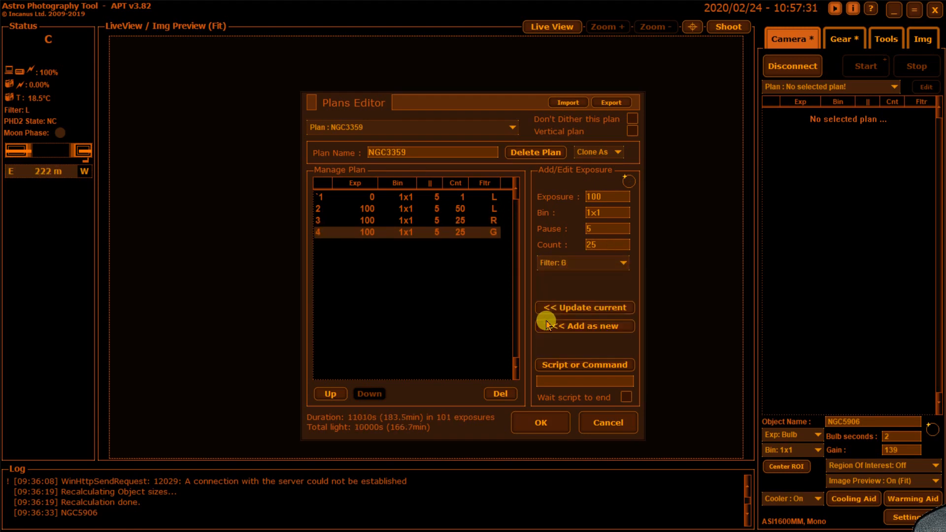
click(561, 331)
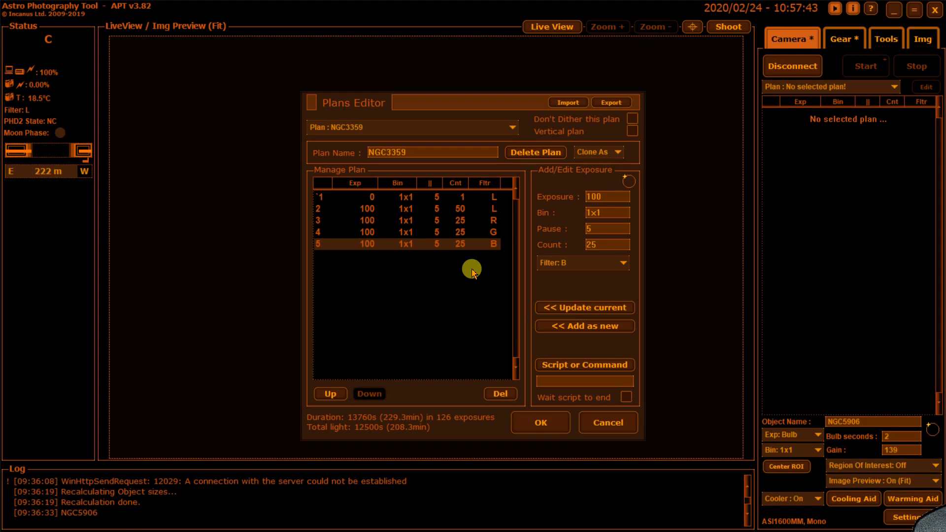
Step: Prepare another exposure with filter Ha, exposure 0 and count 1
click(565, 265)
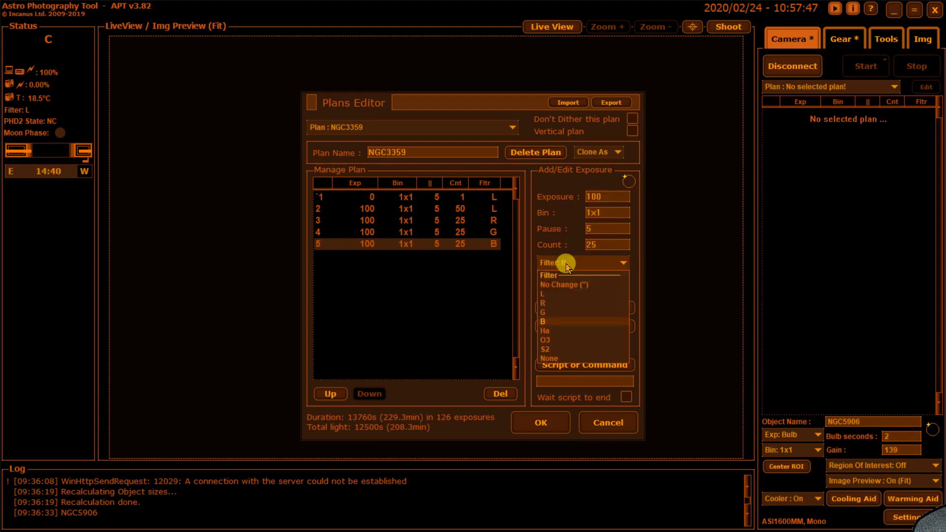
click(545, 331)
click(611, 197)
double_click(611, 197)
text(0)
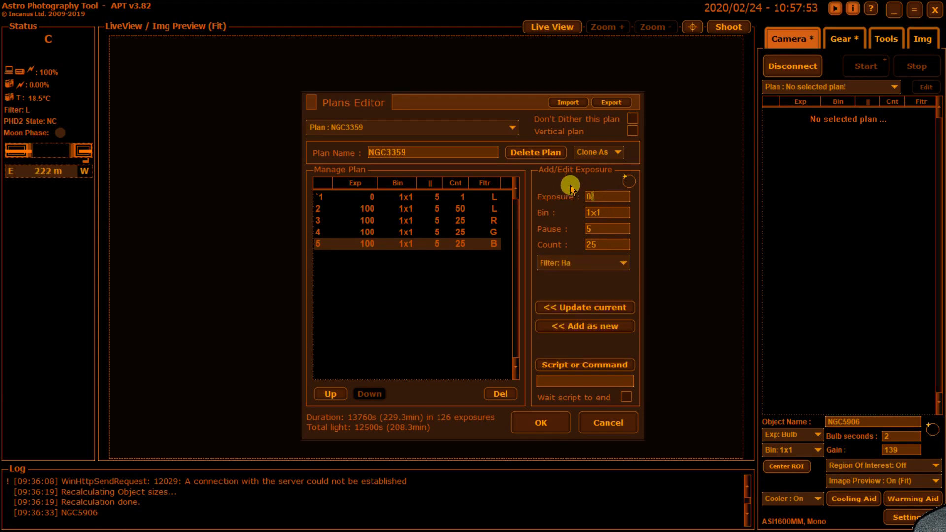
double_click(591, 244)
text(1)
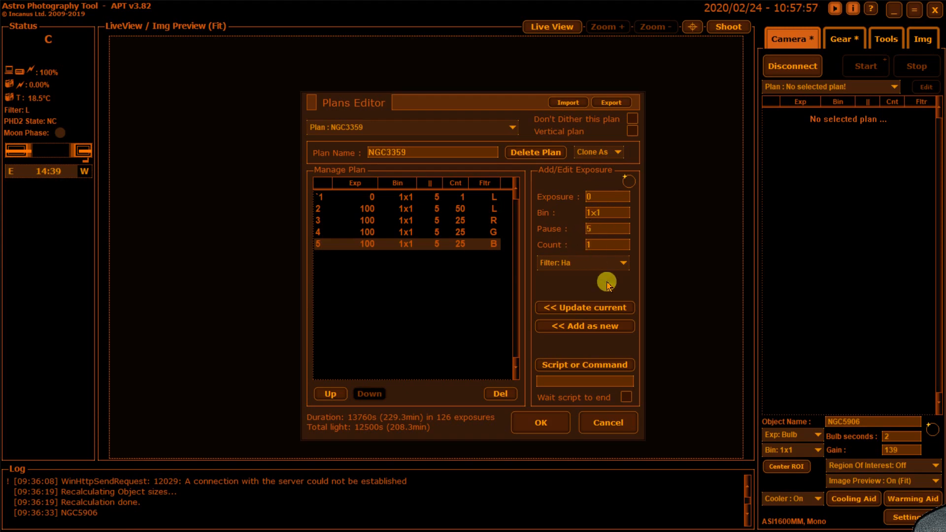
Step: Attach the command #CCDGain 139 to the Ha exposure and add it to the plan as a new entry
click(570, 364)
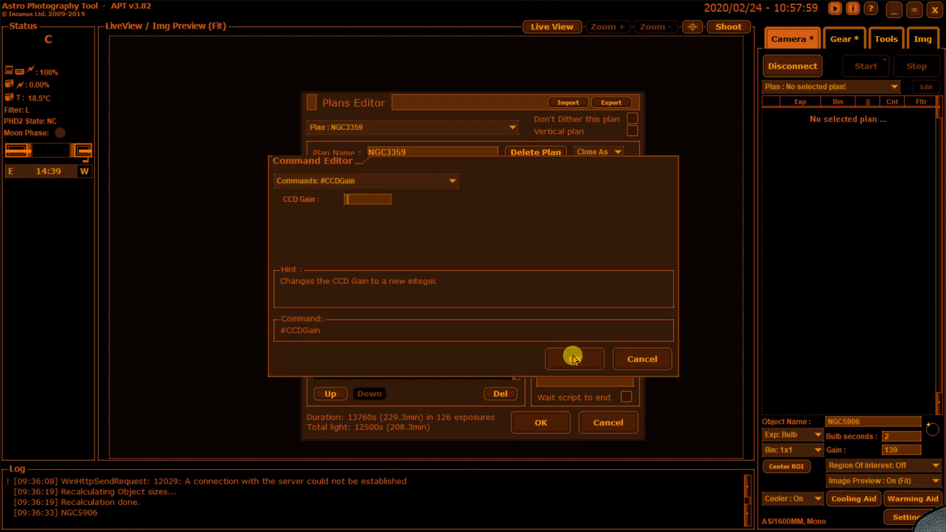
click(366, 199)
text(139)
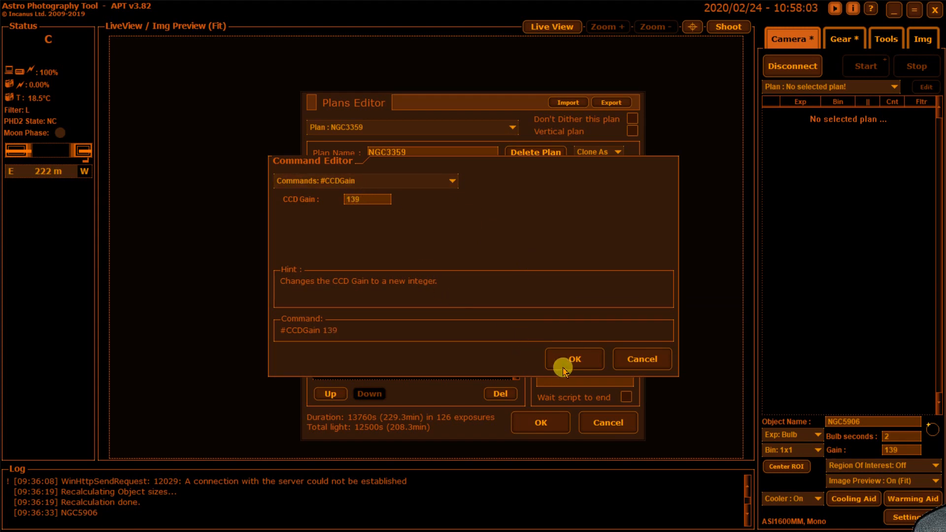
click(565, 367)
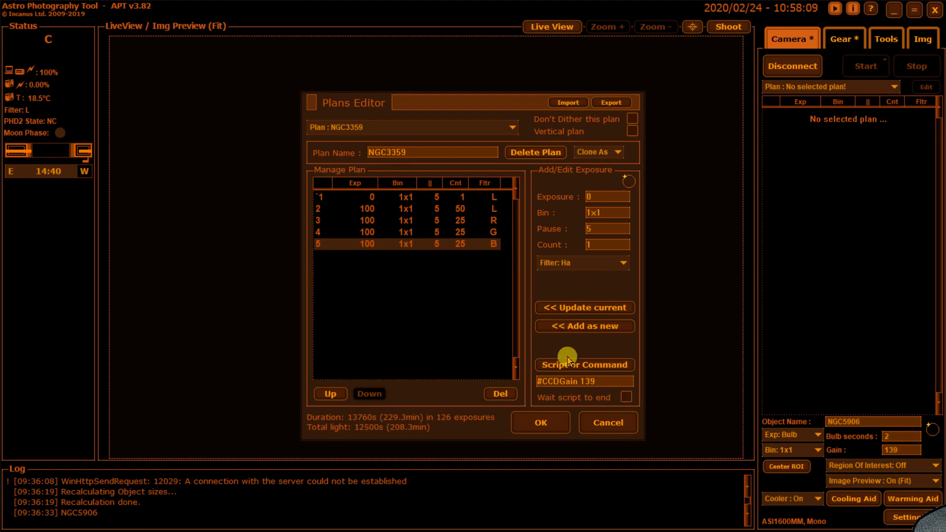
click(566, 327)
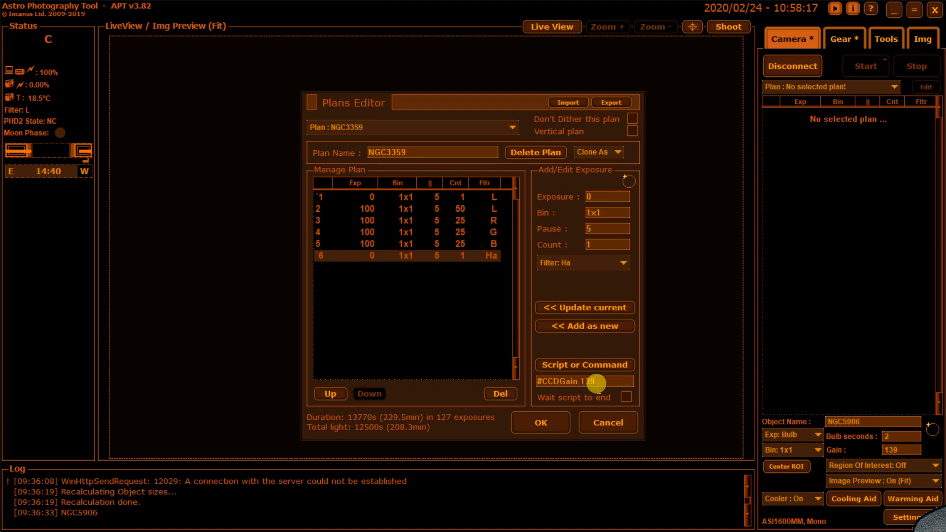
Step: Add a new plan entry with exposure 200, count 15 and the filter set to No Change, keeping the gain command
click(597, 382)
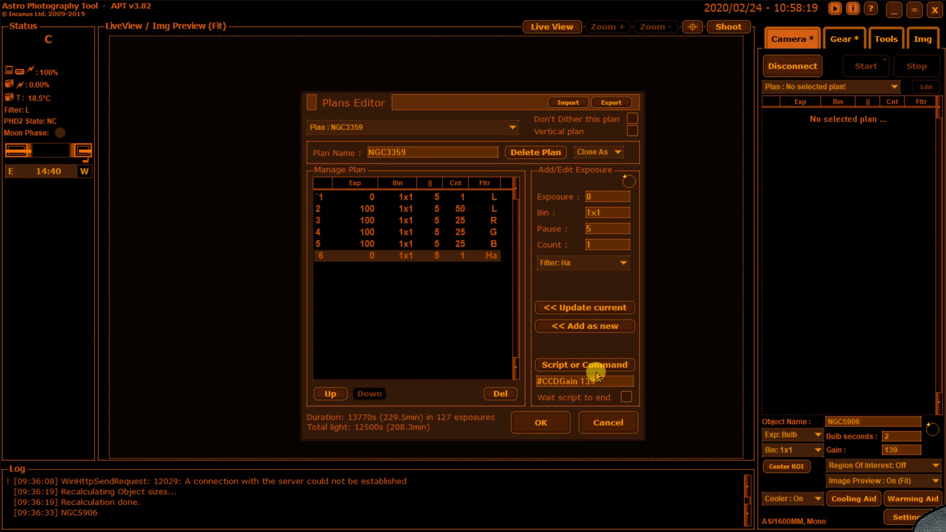
click(613, 265)
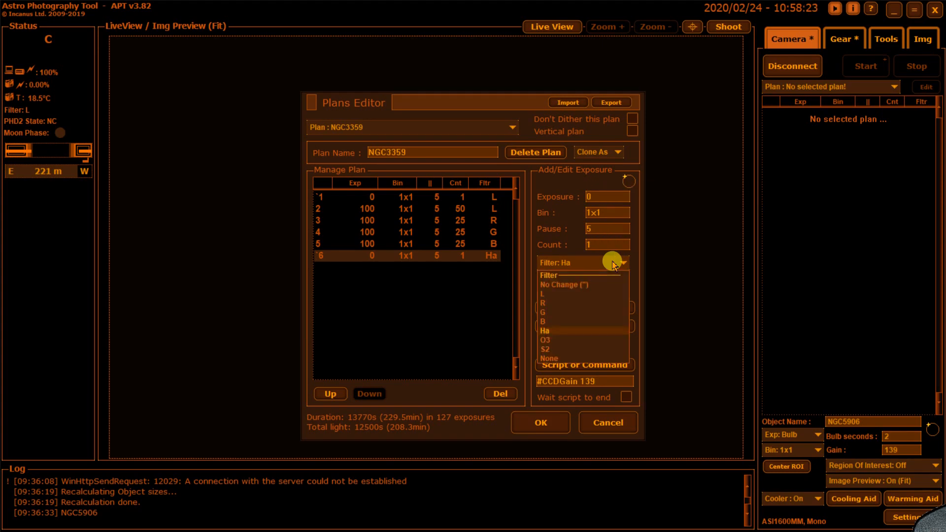
click(576, 285)
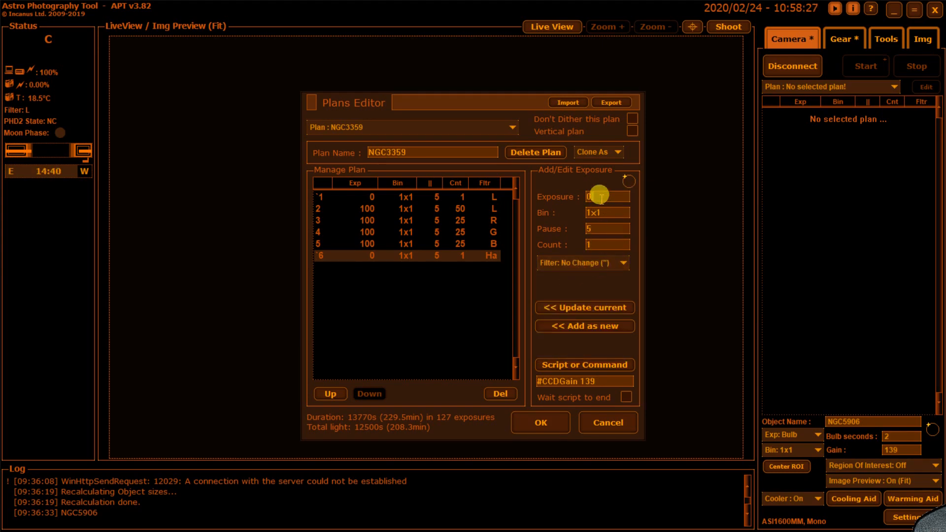
text(200)
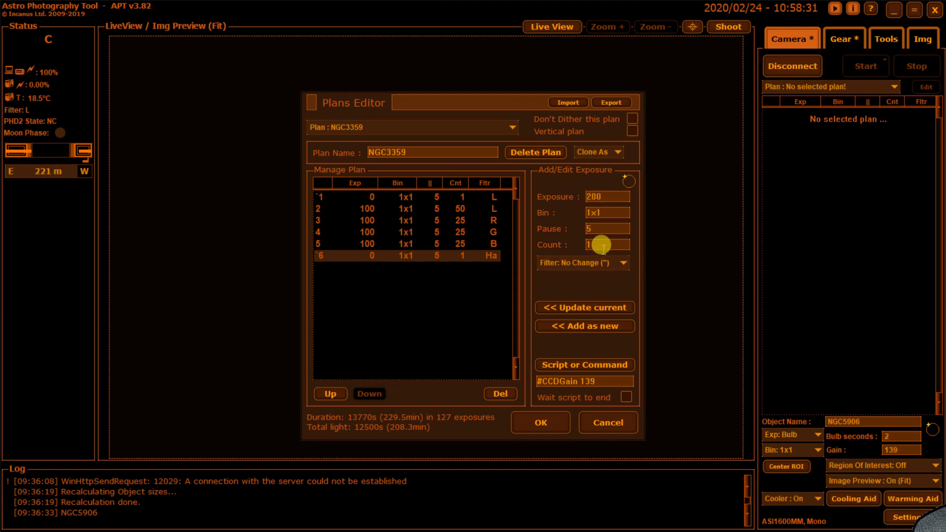
double_click(595, 246)
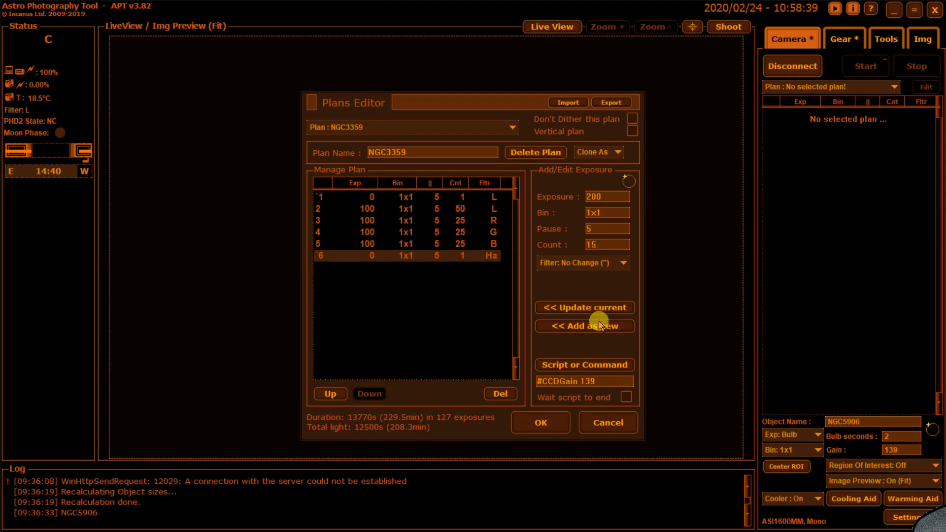
click(597, 328)
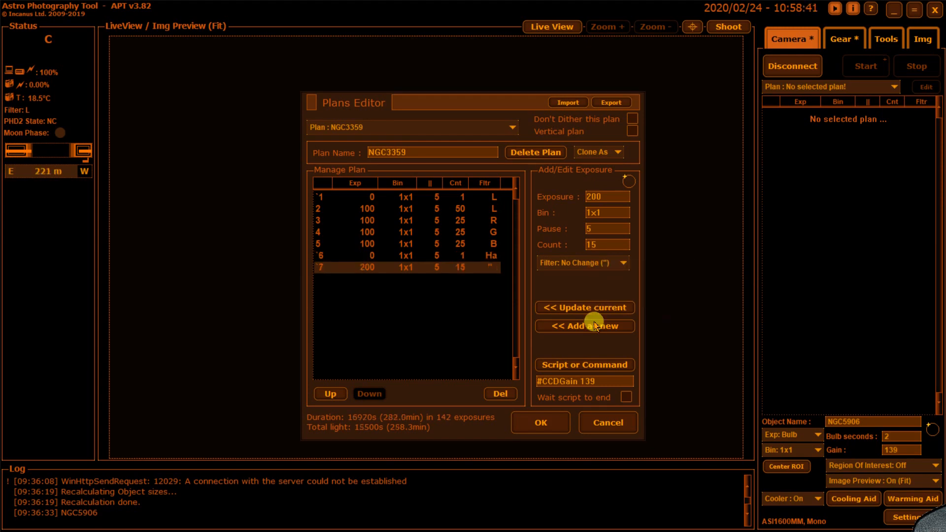
Step: Update the 50-count entry to filter No Change and review the last two plan entries
click(466, 209)
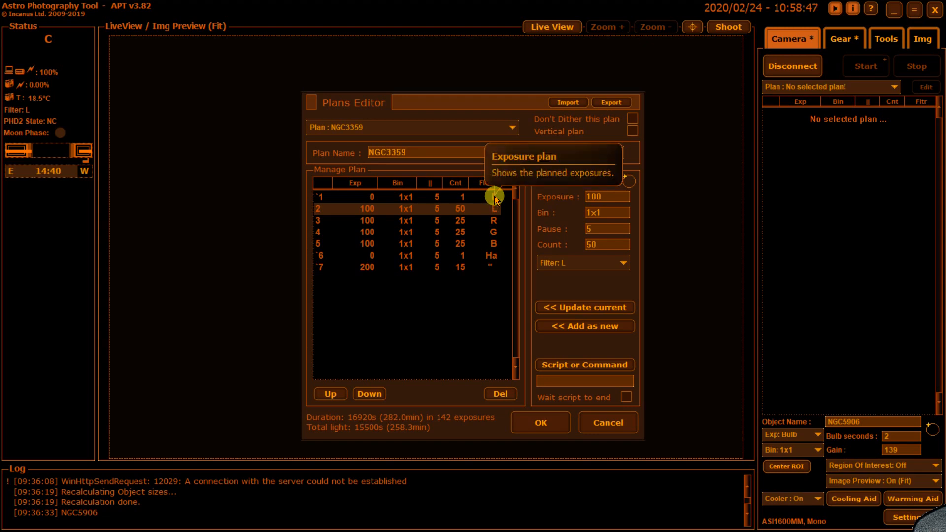
click(555, 265)
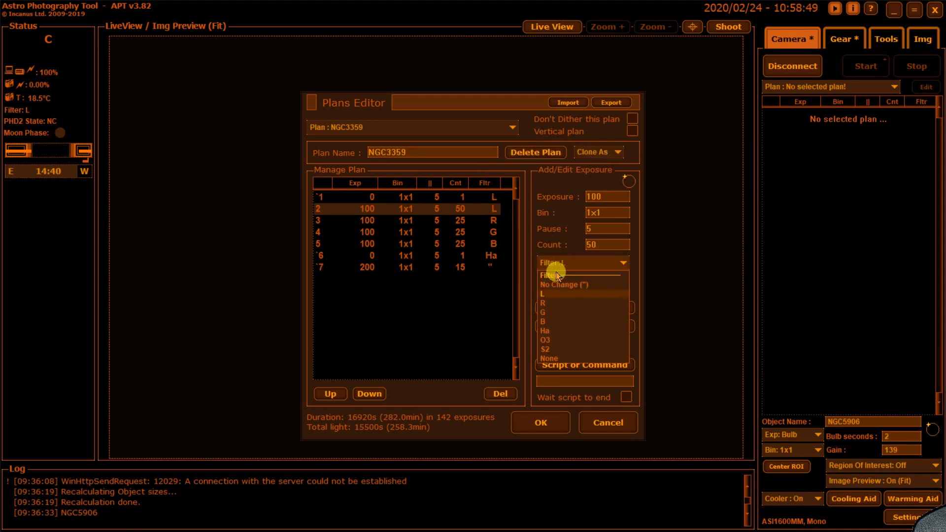
click(554, 284)
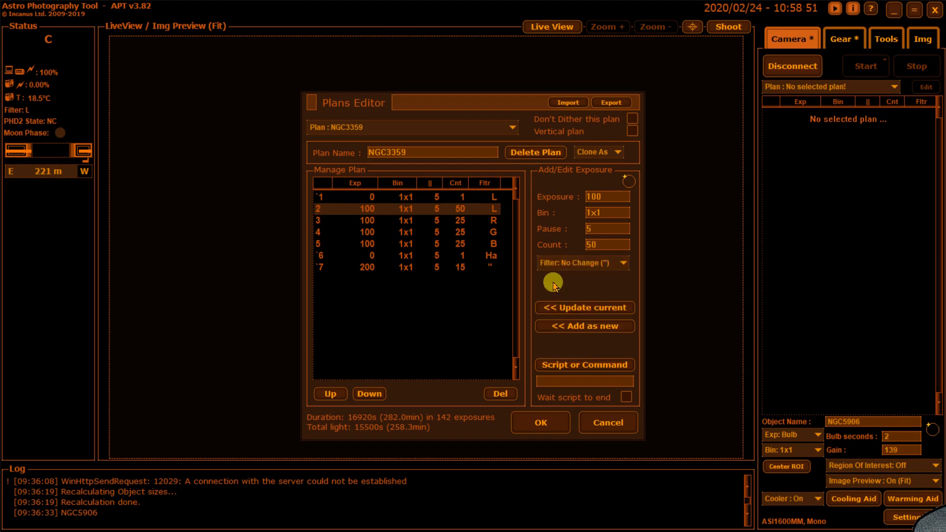
click(568, 307)
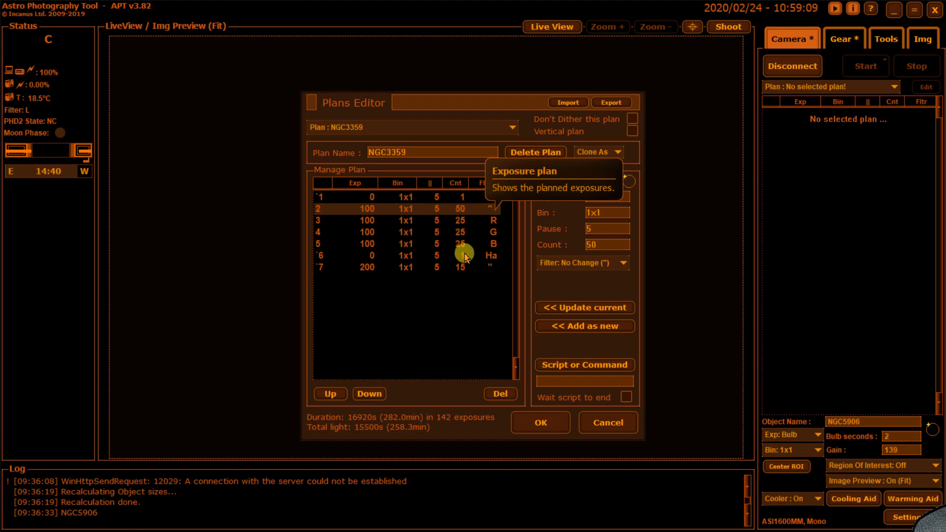
click(491, 258)
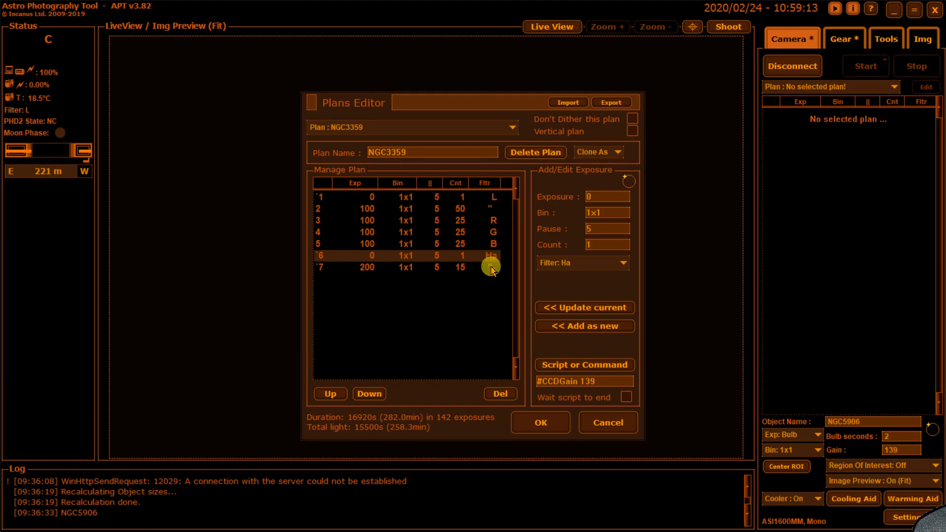
click(491, 269)
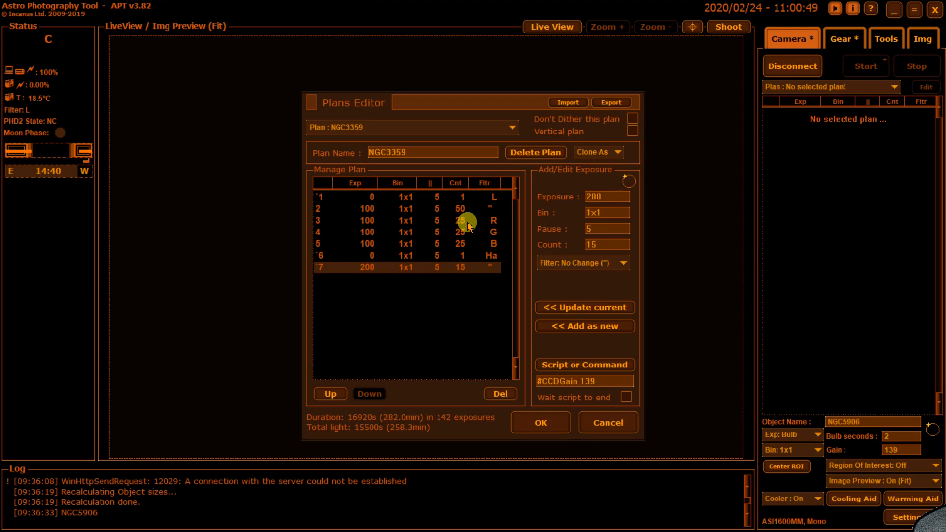
Step: Set the count of the R filter entry to 20 and update it in the plan
click(462, 223)
click(596, 244)
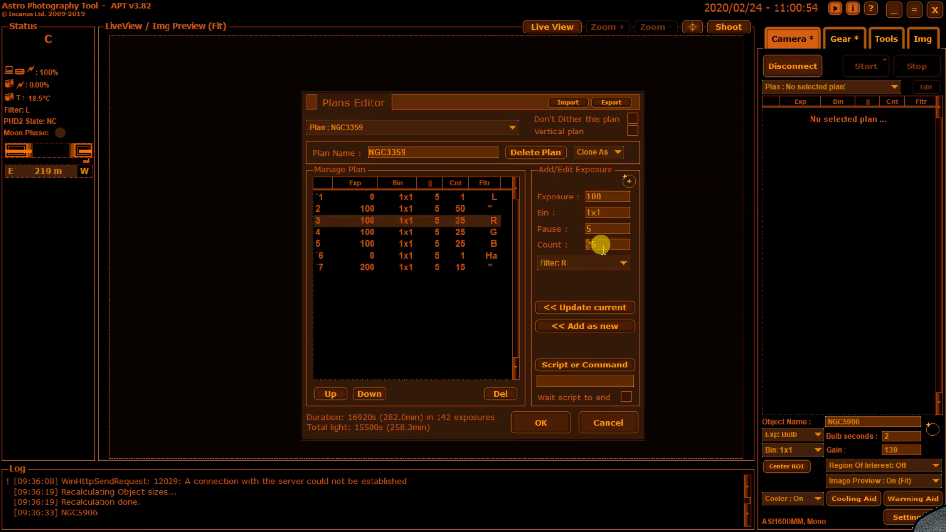
key(BackSpace)
text(0)
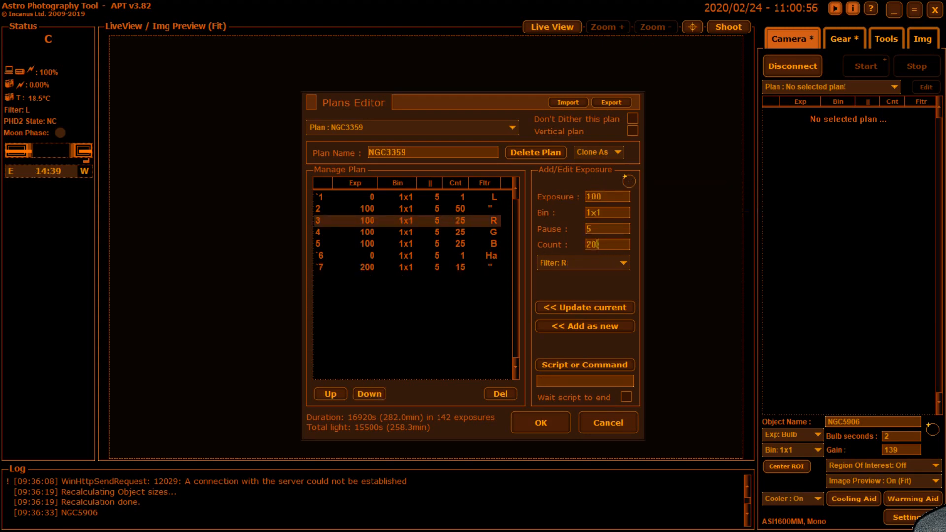
click(579, 308)
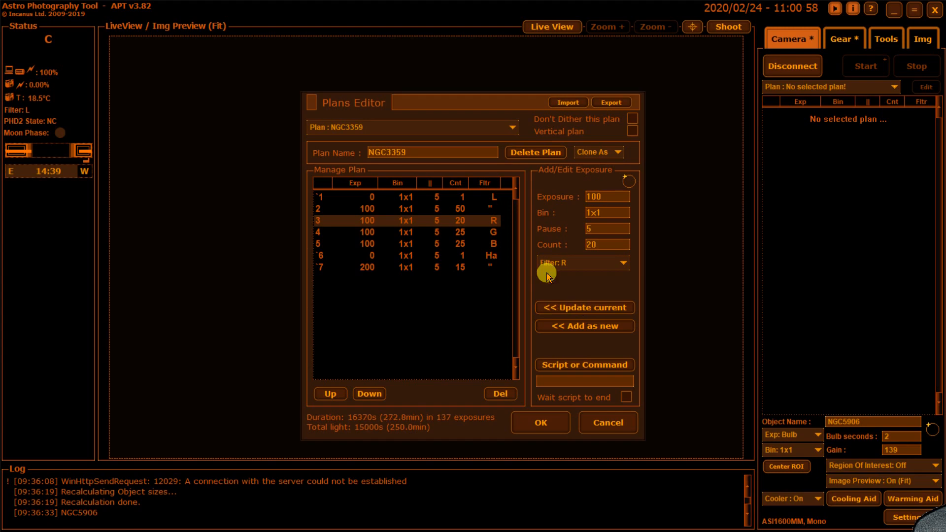
Step: Set the count of the G filter entry to 20 and update it in the plan
click(460, 232)
click(595, 229)
click(594, 244)
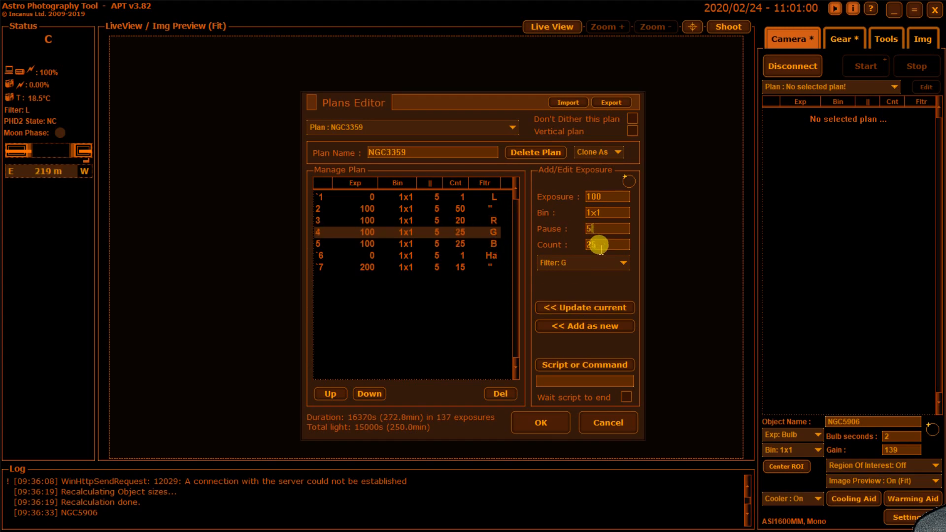
key(BackSpace)
text(0)
click(580, 308)
Step: Update the B filter entry to a count of 20 and save the NGC3359 plan
click(504, 245)
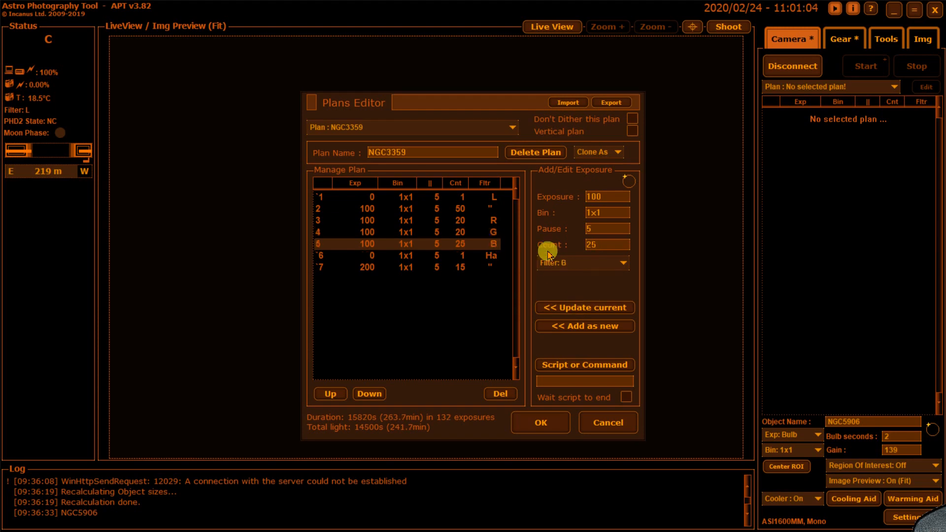
text(20)
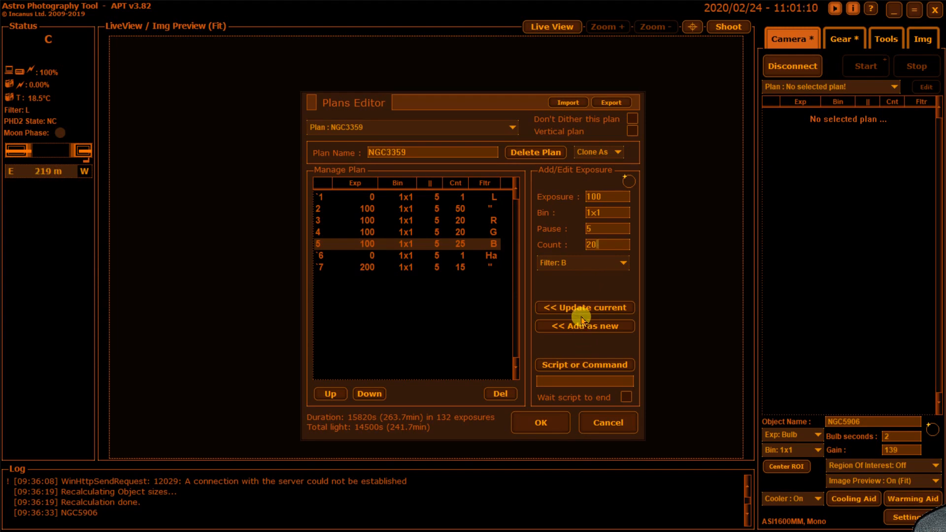
click(582, 308)
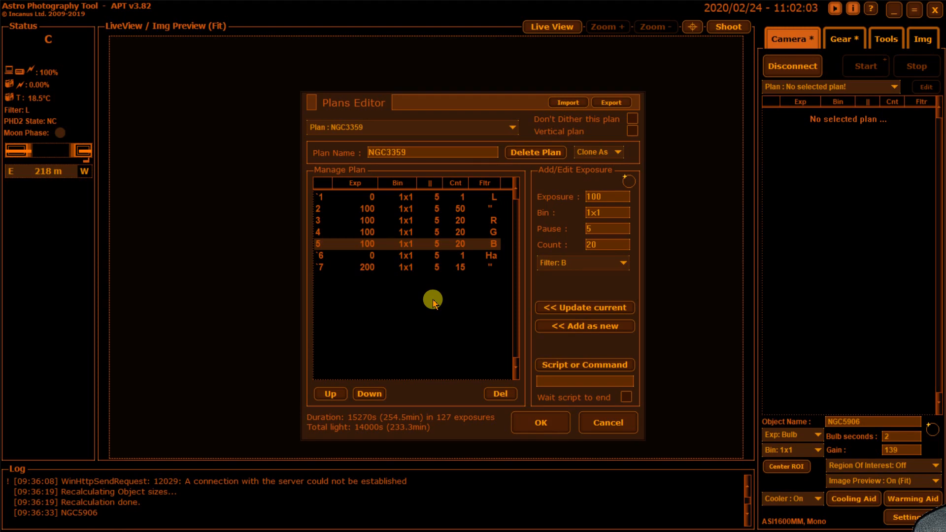
click(518, 425)
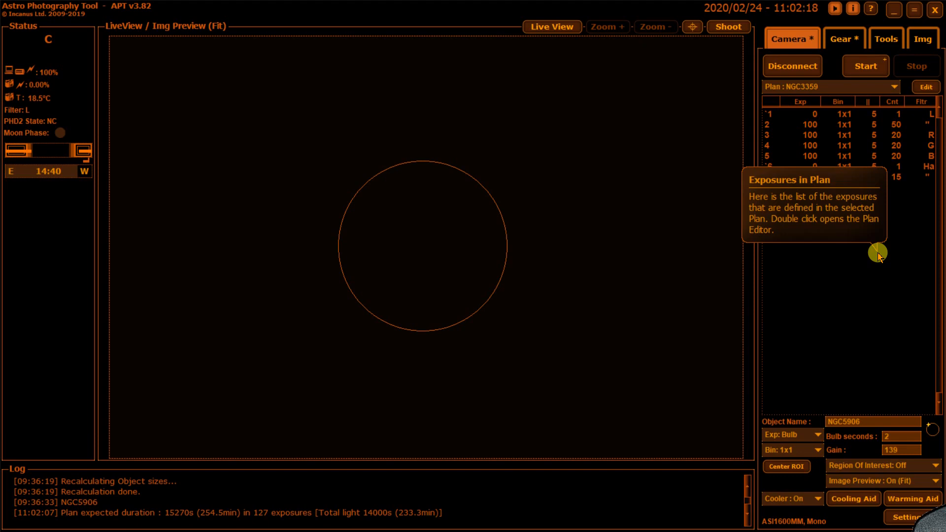
Step: Reopen the plans editor and create a new light frames plan named NGC5906
click(925, 86)
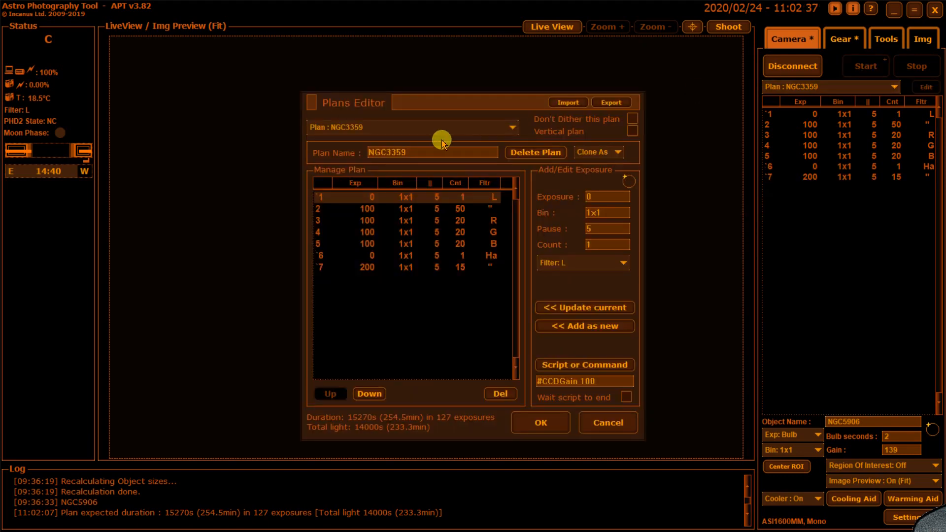
click(514, 129)
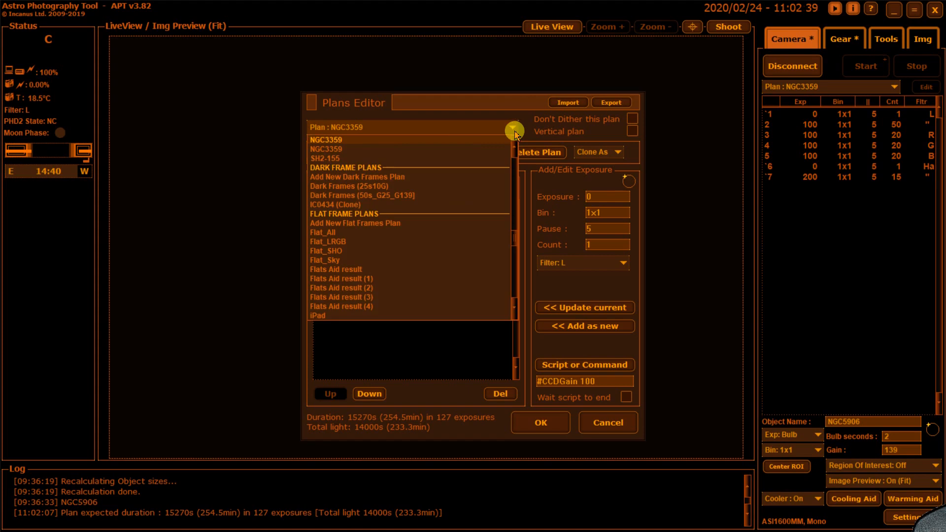
click(349, 171)
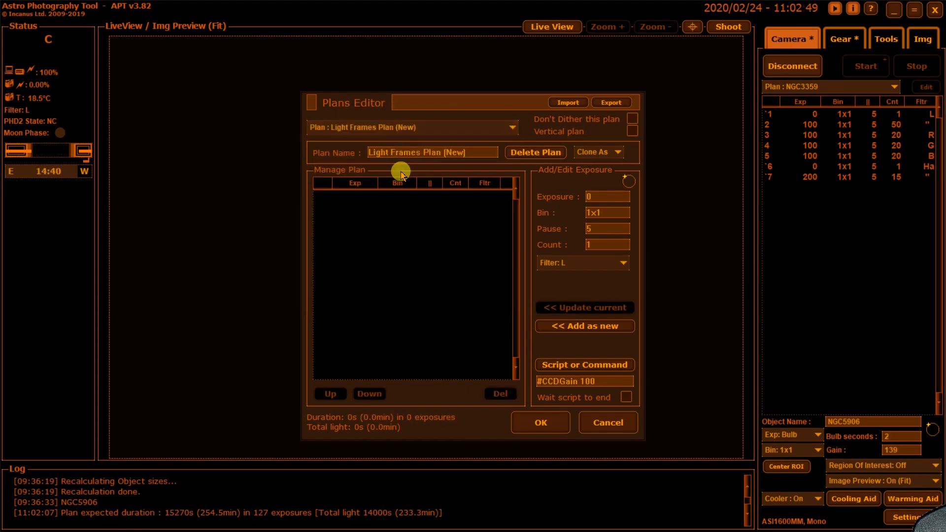
click(485, 153)
drag(486, 153, 364, 155)
text(NGC5906)
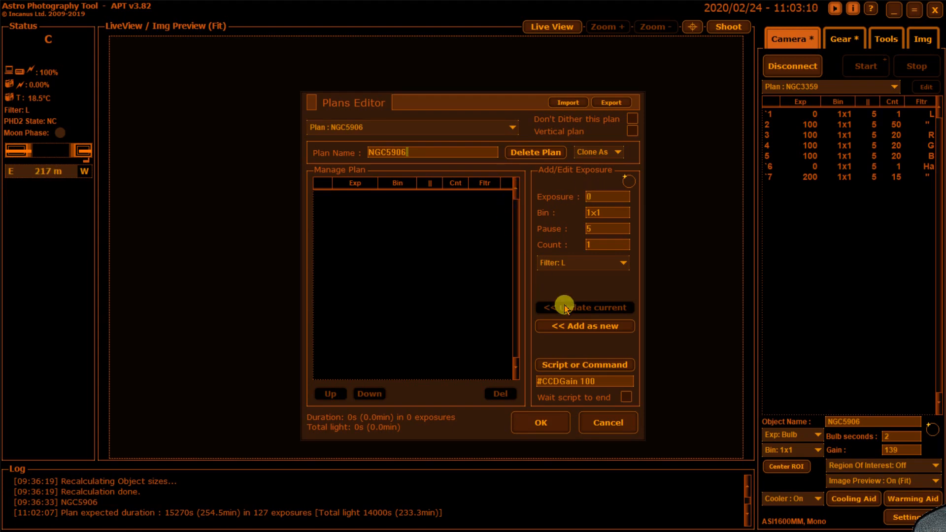
Step: Add a #GuideControl Stop command to the NGC5906 plan as a new entry with filter L
drag(599, 382, 538, 380)
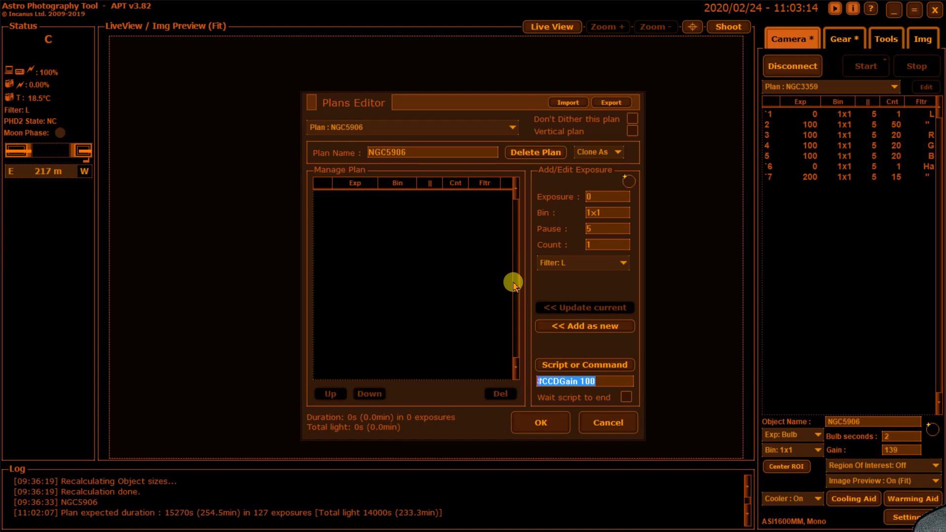
click(549, 370)
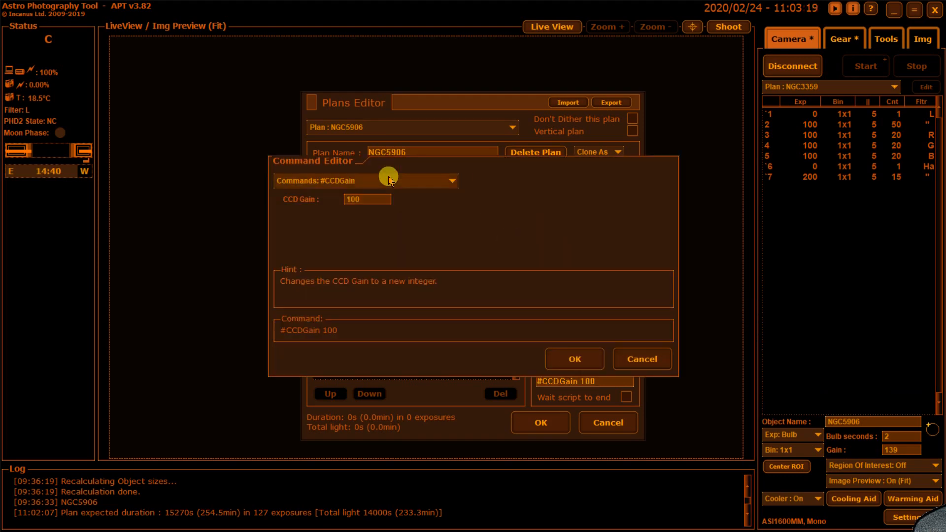
click(387, 182)
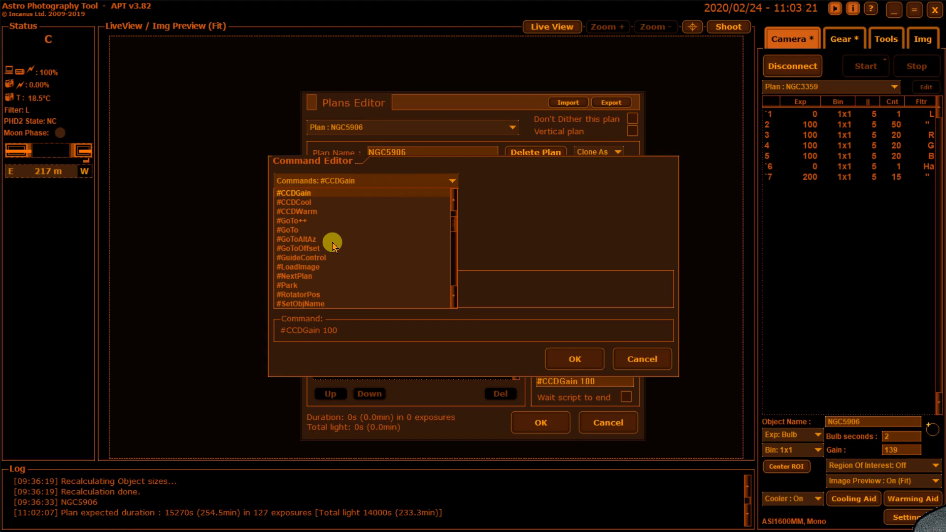
click(318, 257)
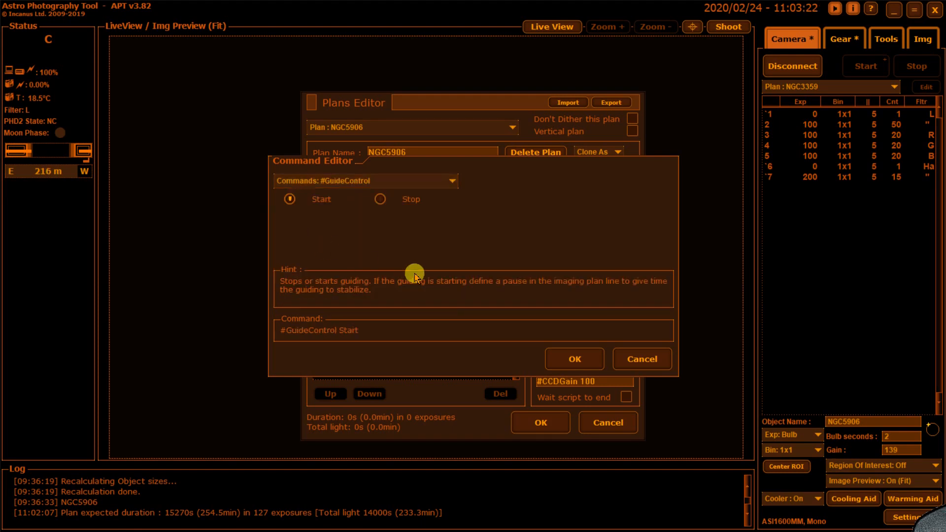
click(380, 199)
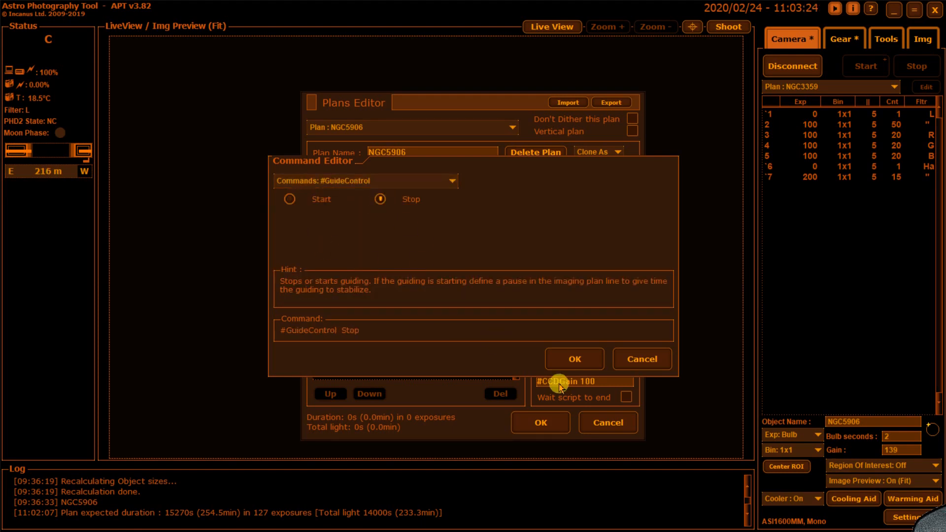
click(571, 360)
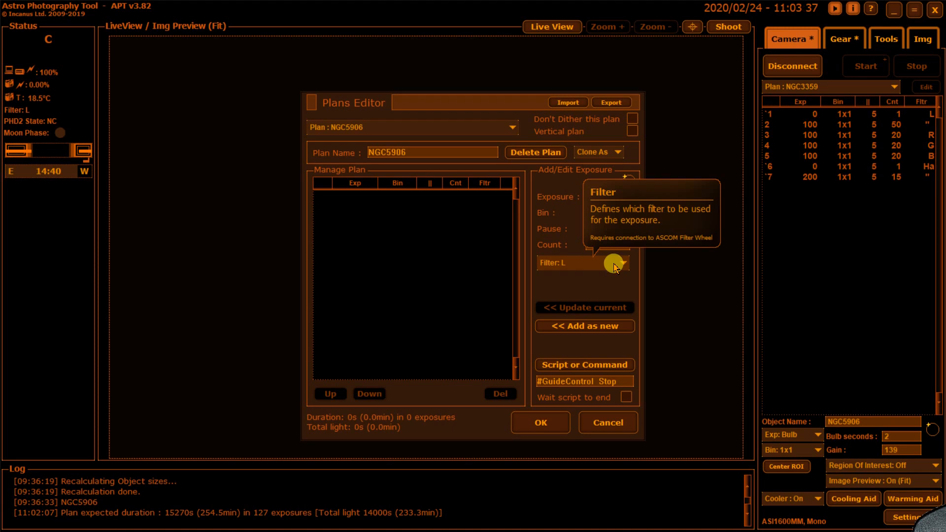
click(582, 326)
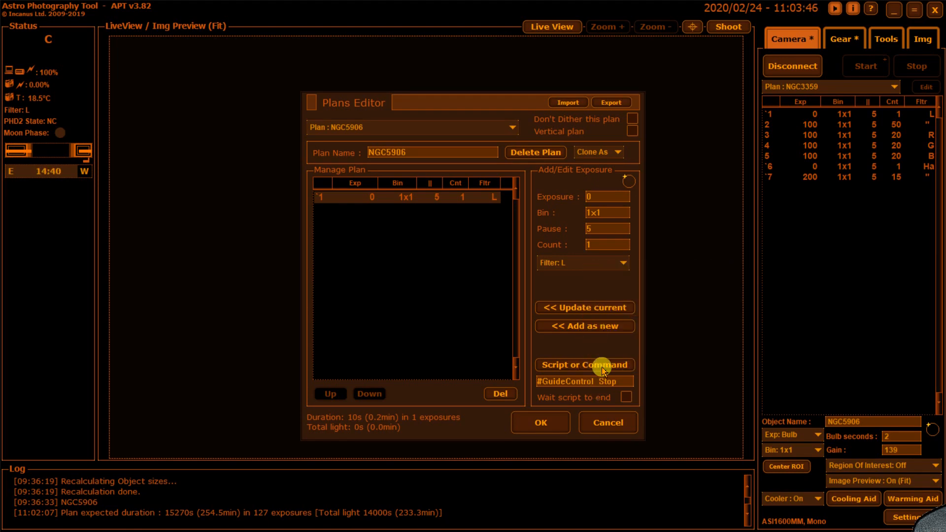
Step: Configure a #GoTo++ command with a 3-second exposure, Near first solving and the coordinates of NGC5906 from the custom objects list
click(601, 365)
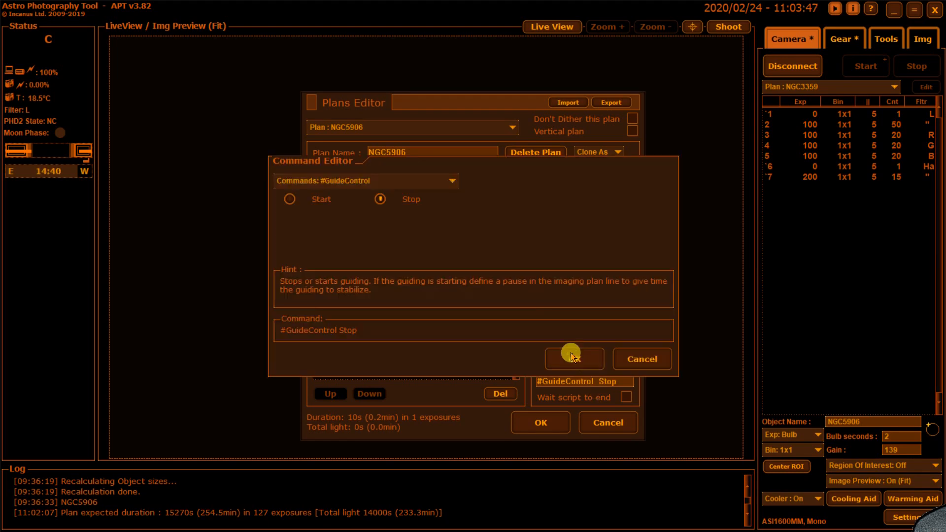
click(448, 185)
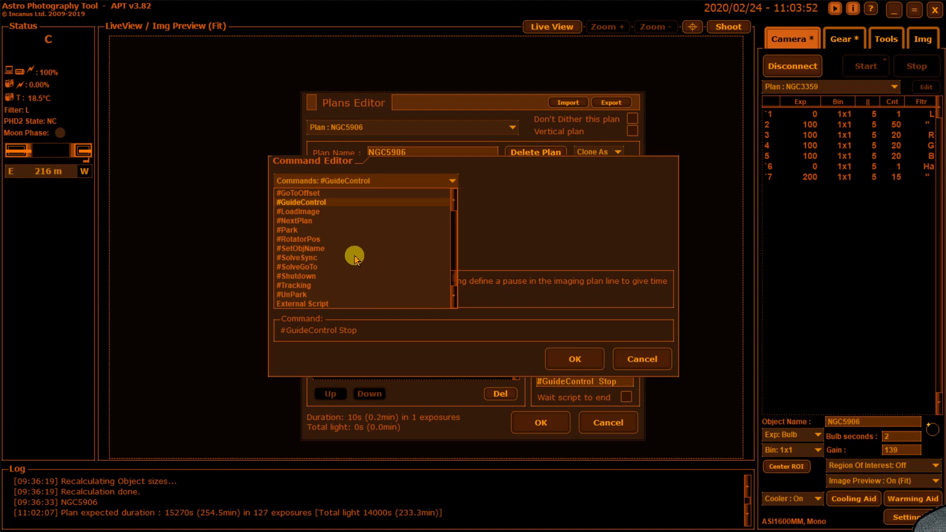
scroll(320, 242, up, 3)
click(294, 238)
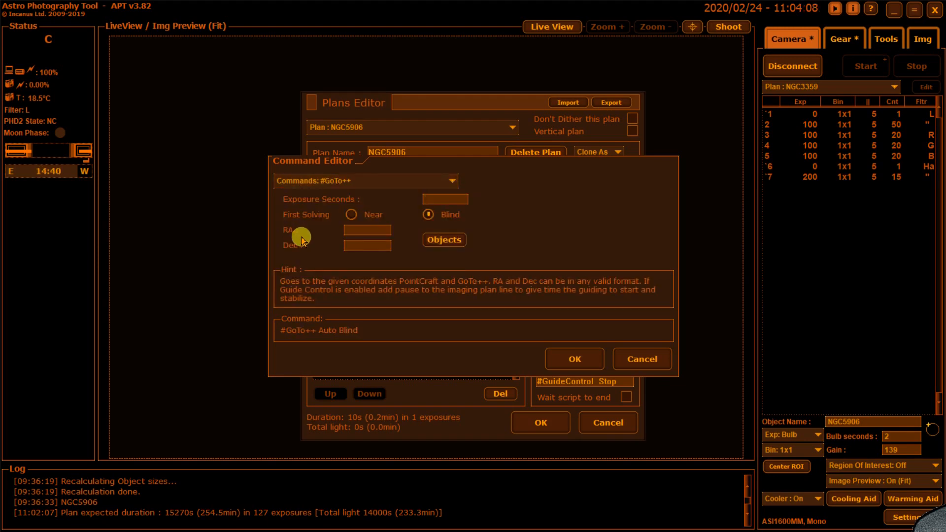
click(440, 197)
text(3)
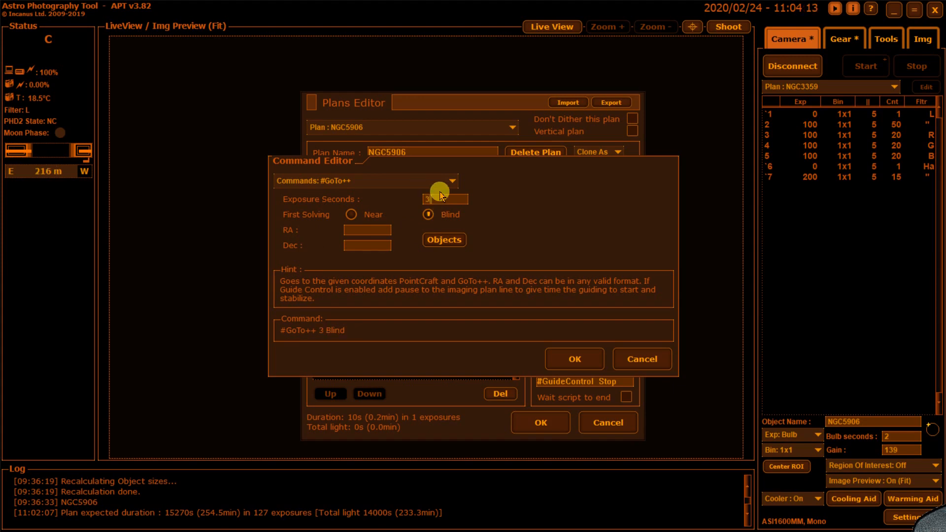
click(351, 215)
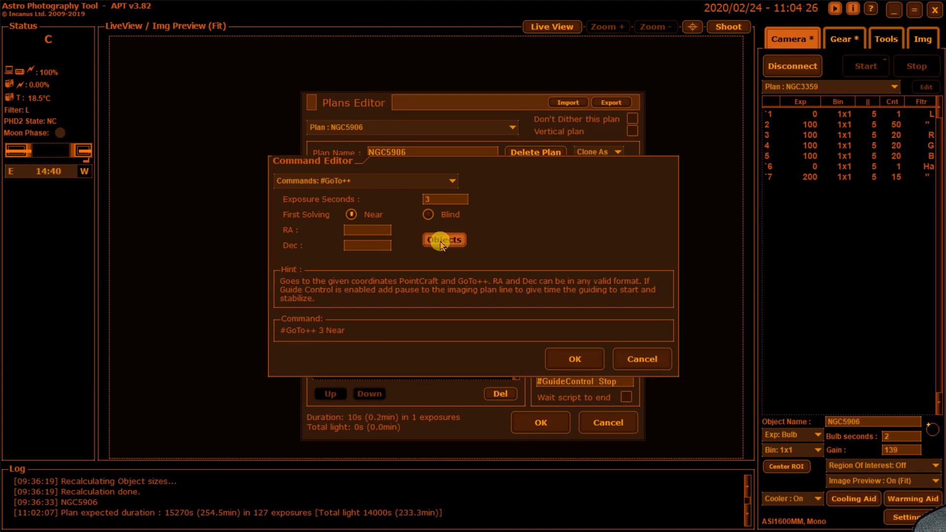
click(441, 242)
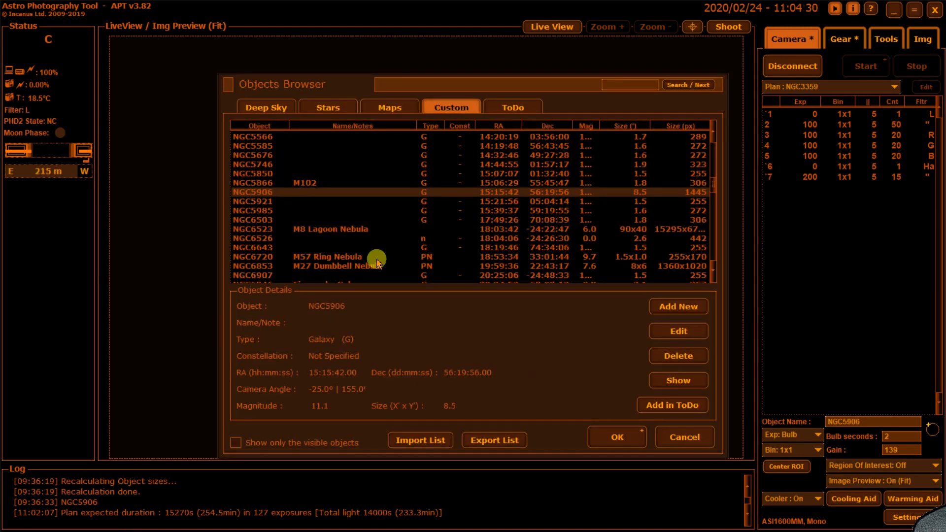
click(601, 442)
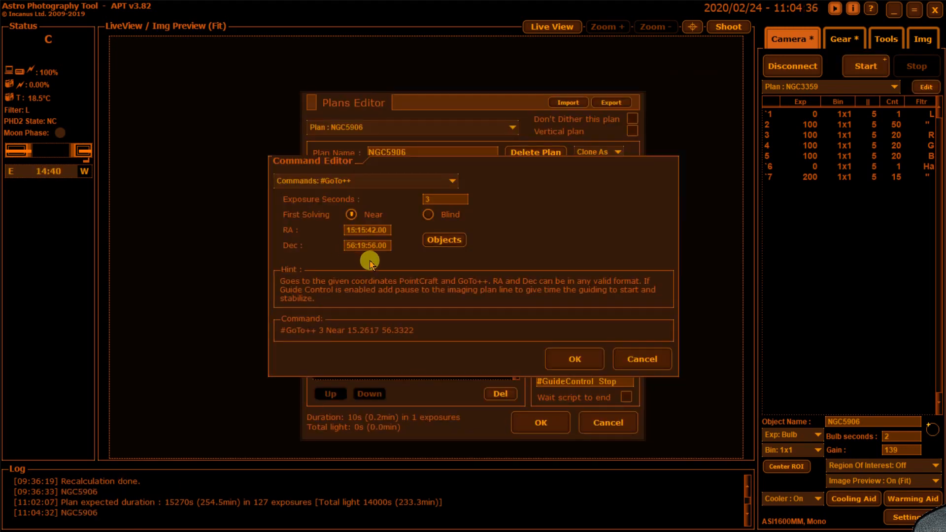
click(572, 359)
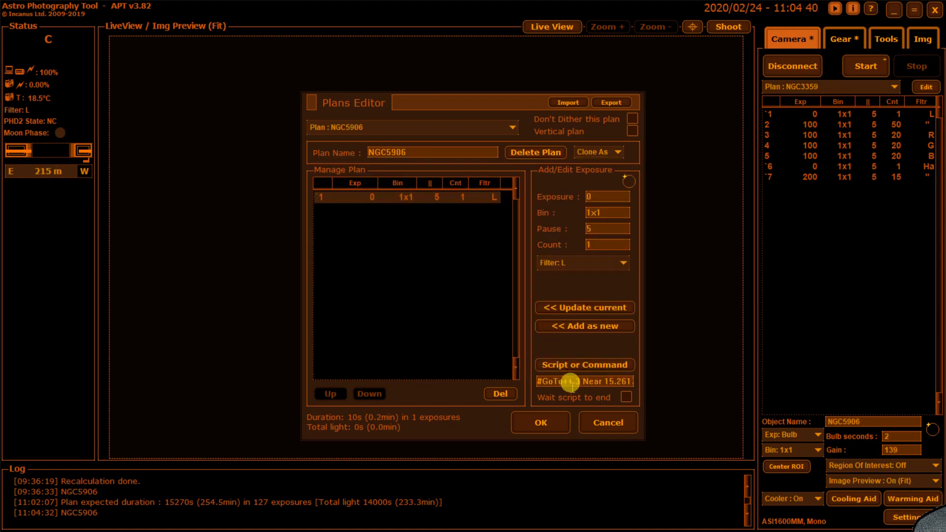
Step: Make the plan wait for the #GoTo++ command to end and add it as a new entry with the filter on No Change
click(627, 398)
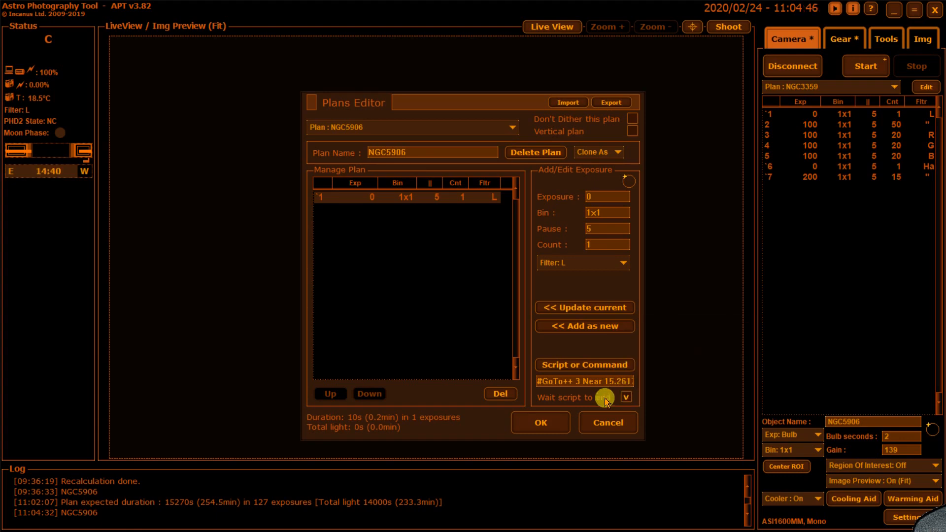
click(624, 394)
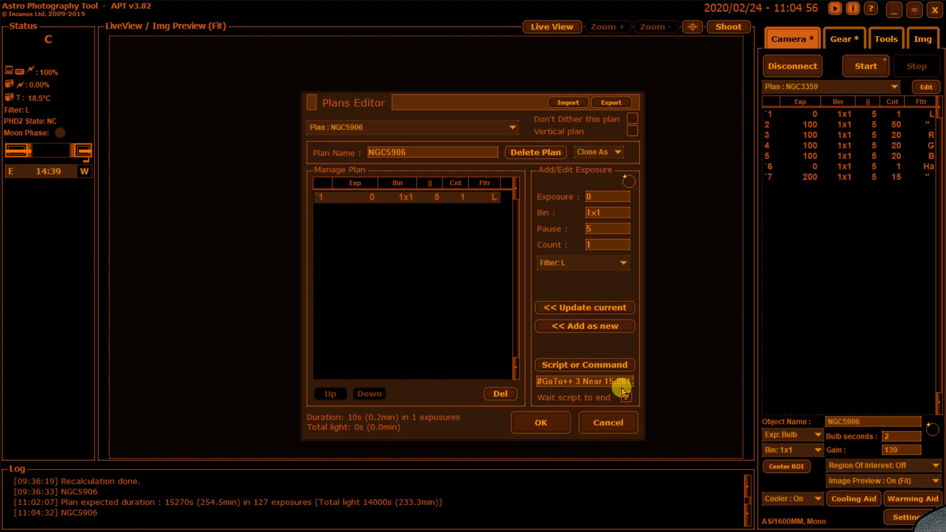
click(626, 397)
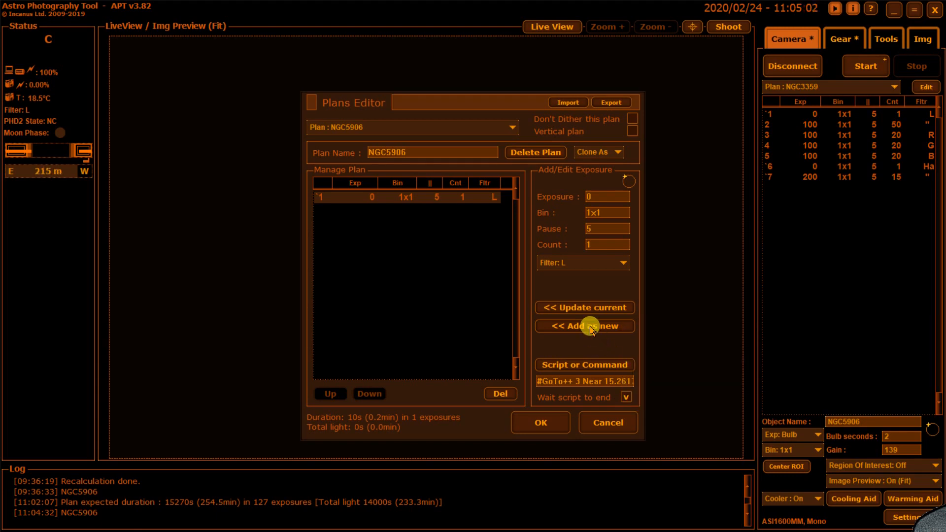
click(624, 265)
click(578, 281)
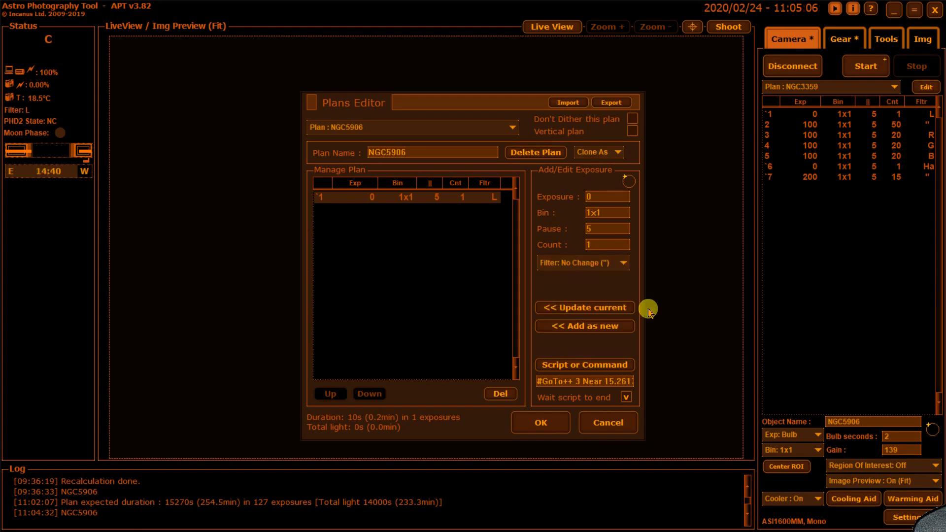
click(593, 327)
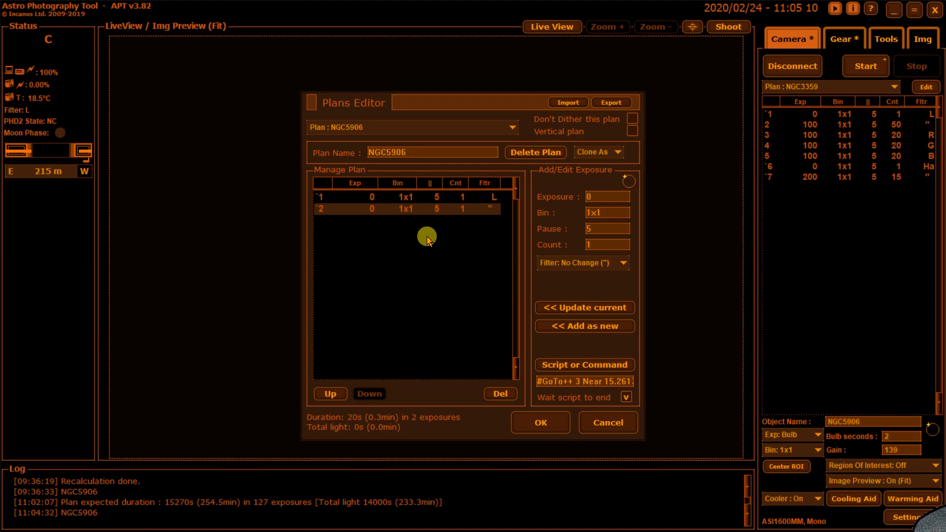
Step: Add a #GuideControl Start command as a new entry with a pause of 30, and review the three plan entries
click(576, 365)
click(317, 228)
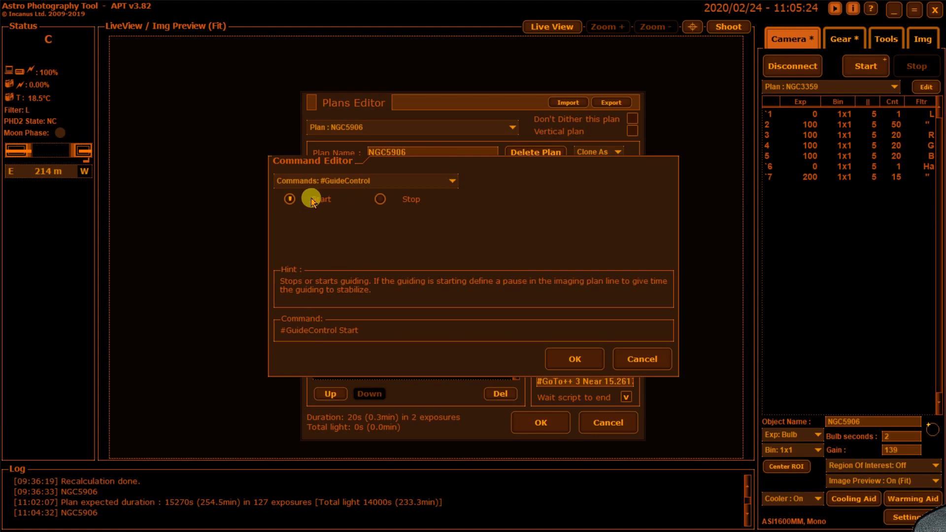
click(562, 359)
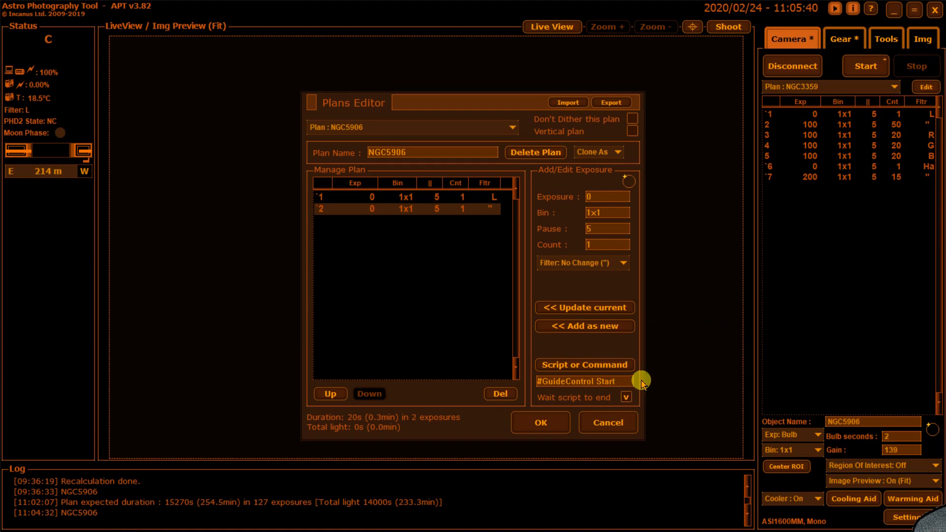
double_click(590, 228)
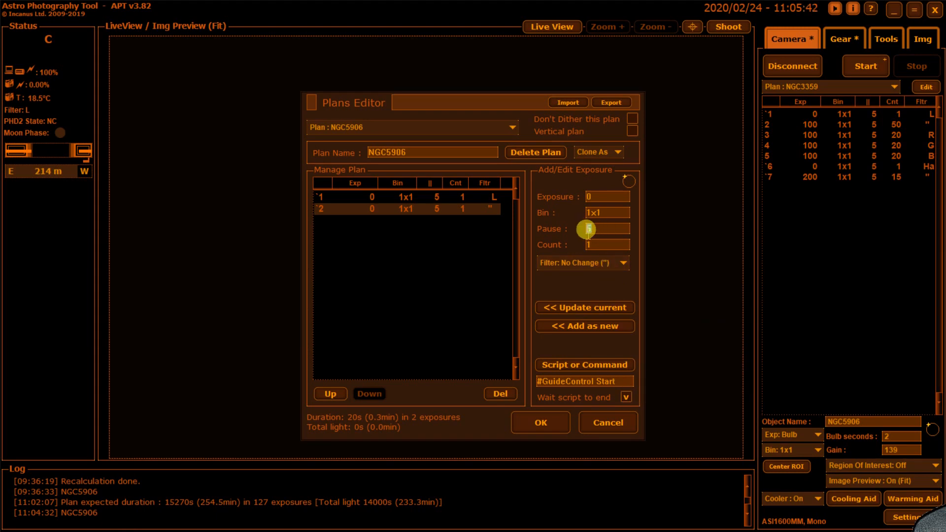
text(30)
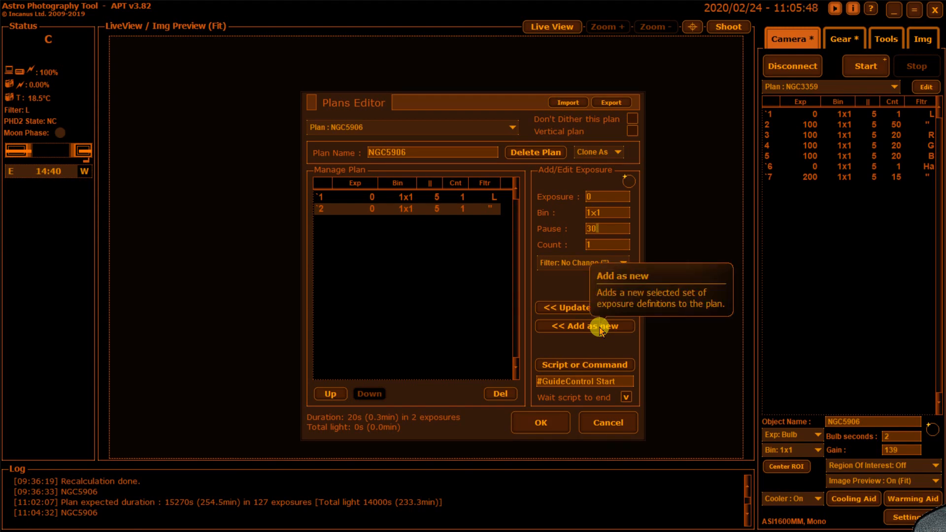
click(573, 327)
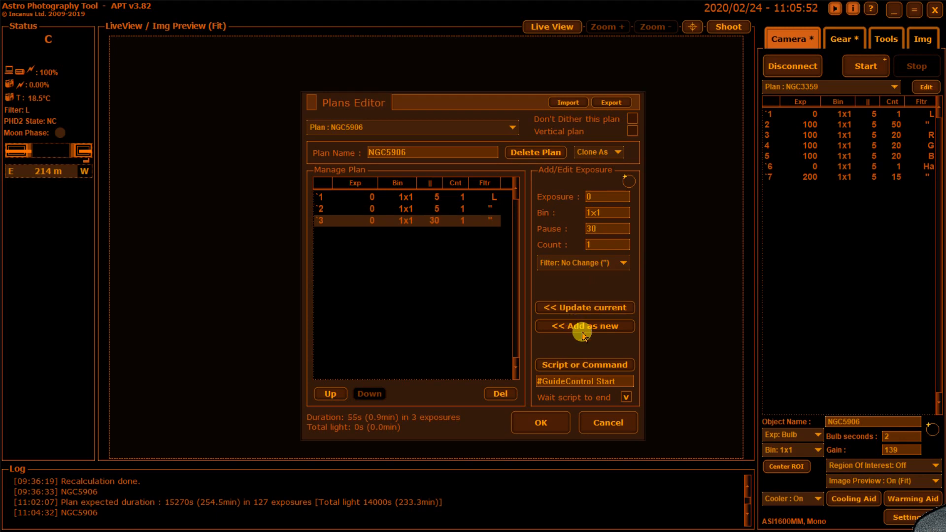
click(487, 200)
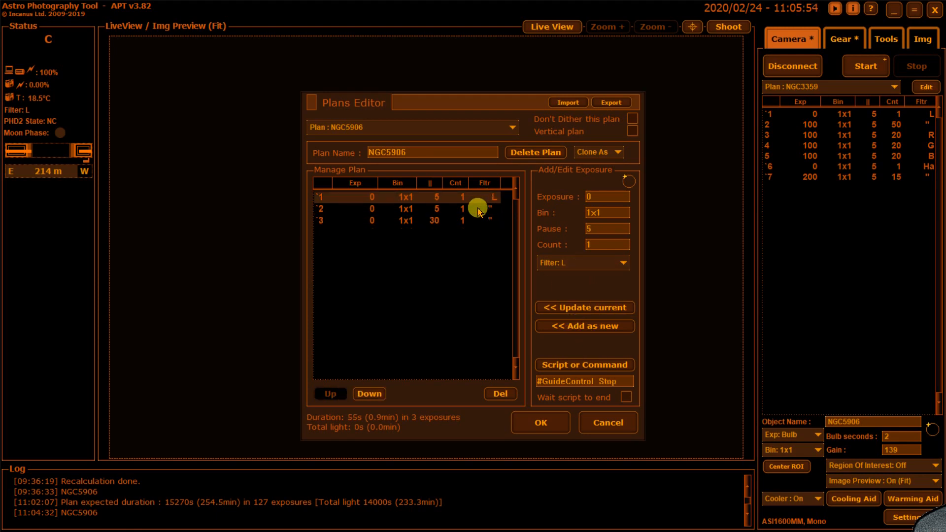
click(468, 210)
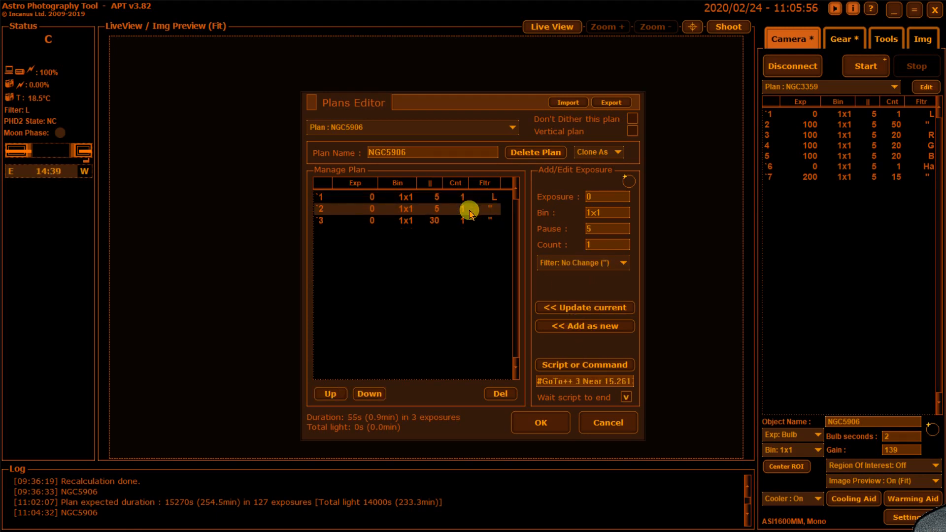
click(466, 219)
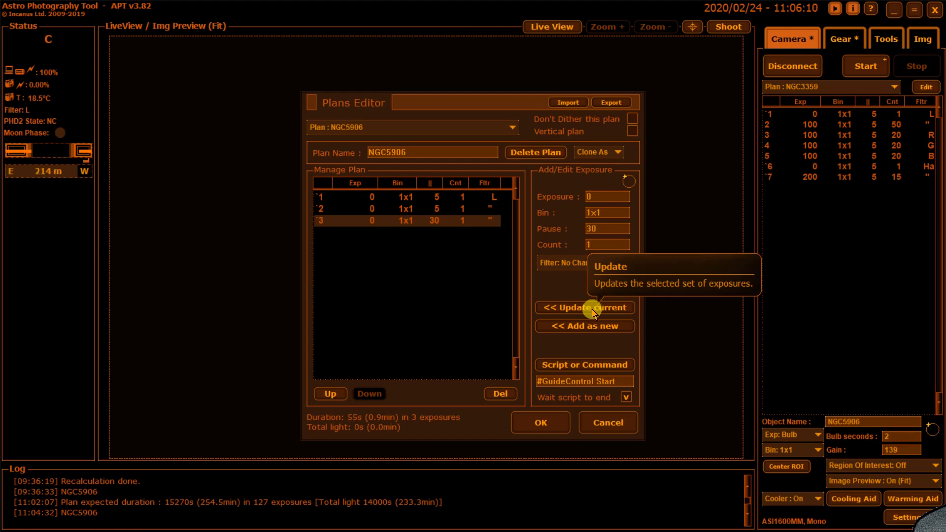
Step: Add a #CCDGain command with gain 100 as a new plan entry with a pause of 5
click(579, 369)
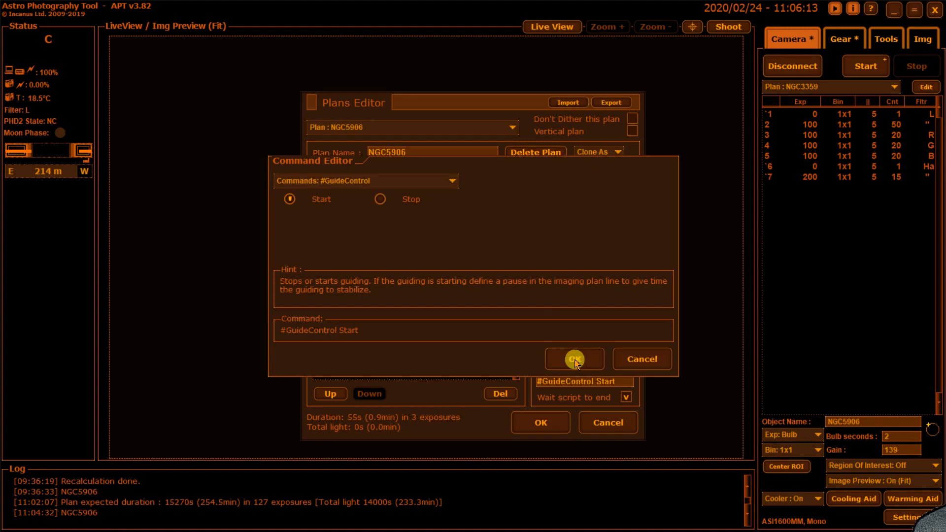
click(450, 180)
scroll(395, 217, up, 1)
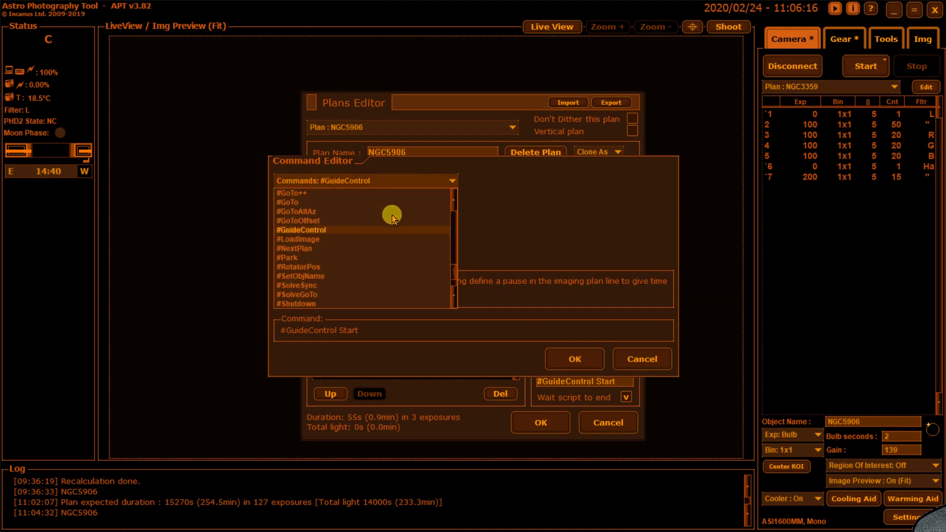
scroll(393, 218, up, 2)
click(310, 196)
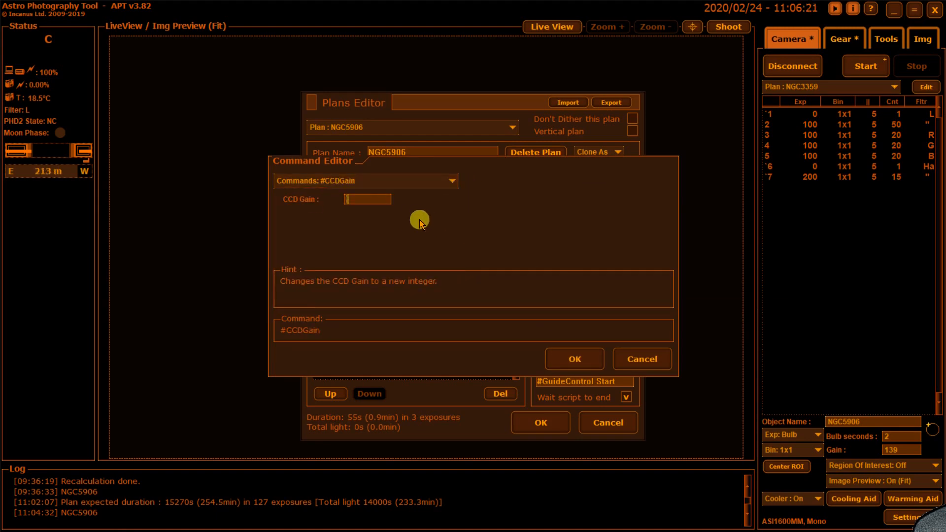
text(100)
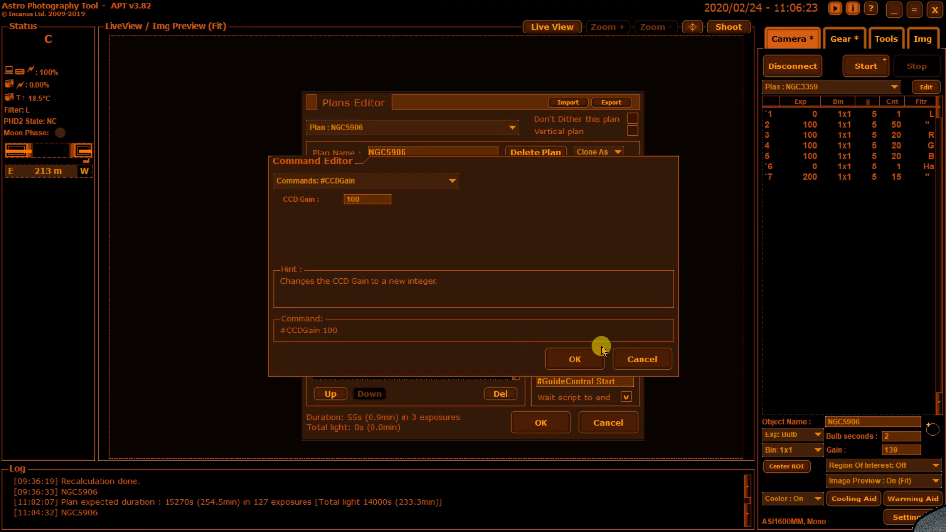
click(595, 358)
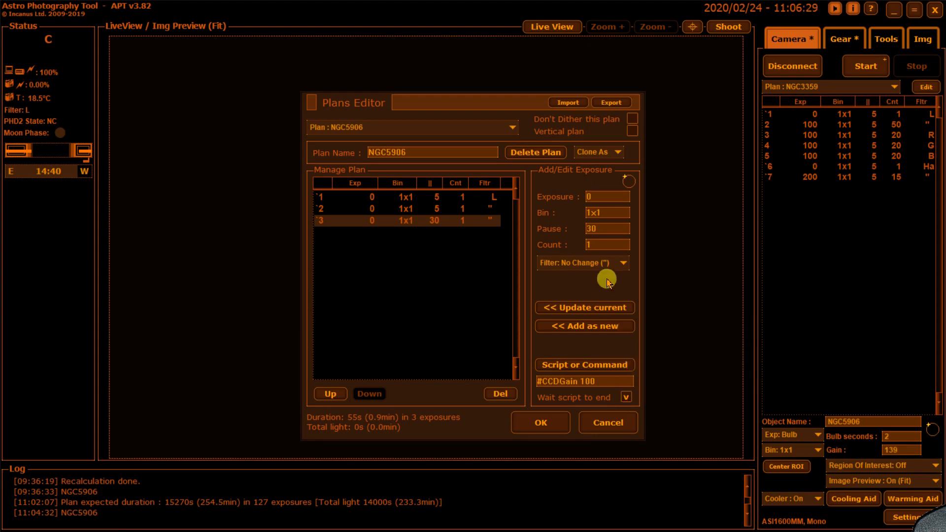
drag(611, 232, 583, 232)
text(5)
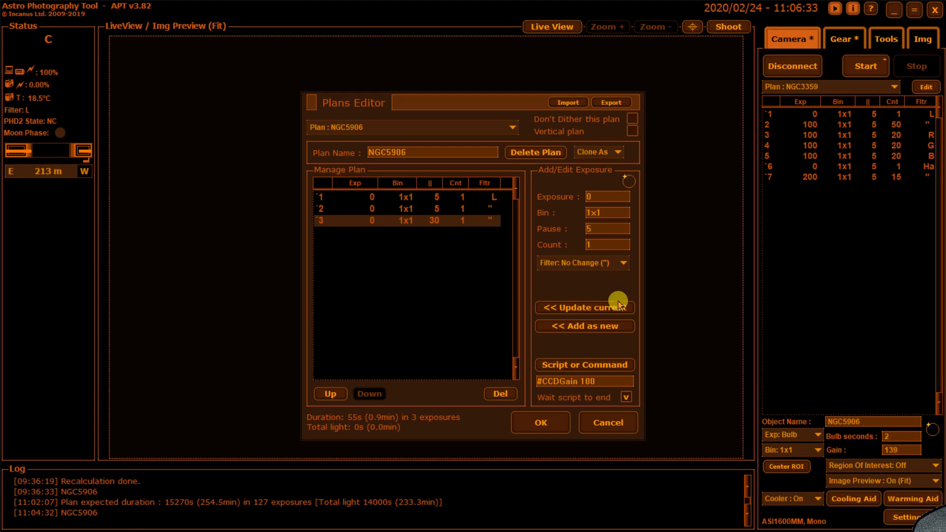
click(591, 326)
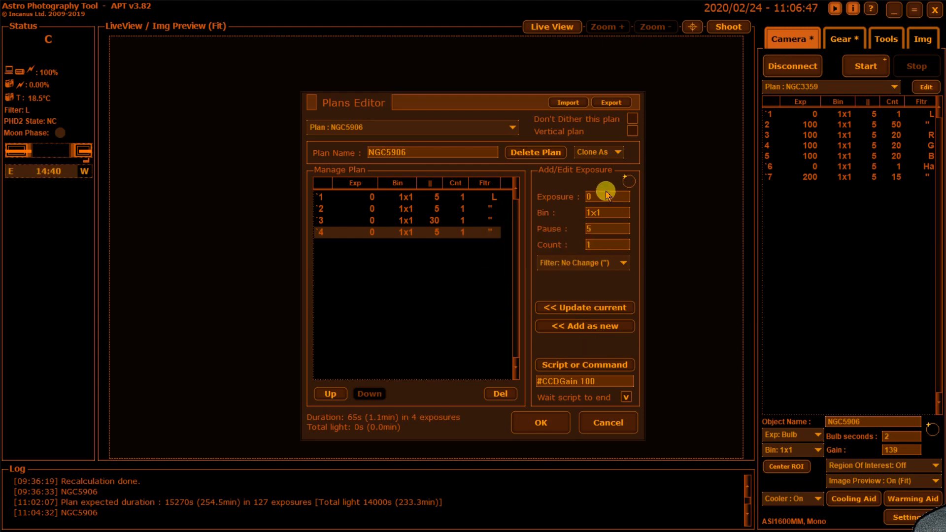
Step: Add a new plan entry with a 100-second exposure, count 50 and the filter on No Change
drag(605, 199, 581, 191)
text(100)
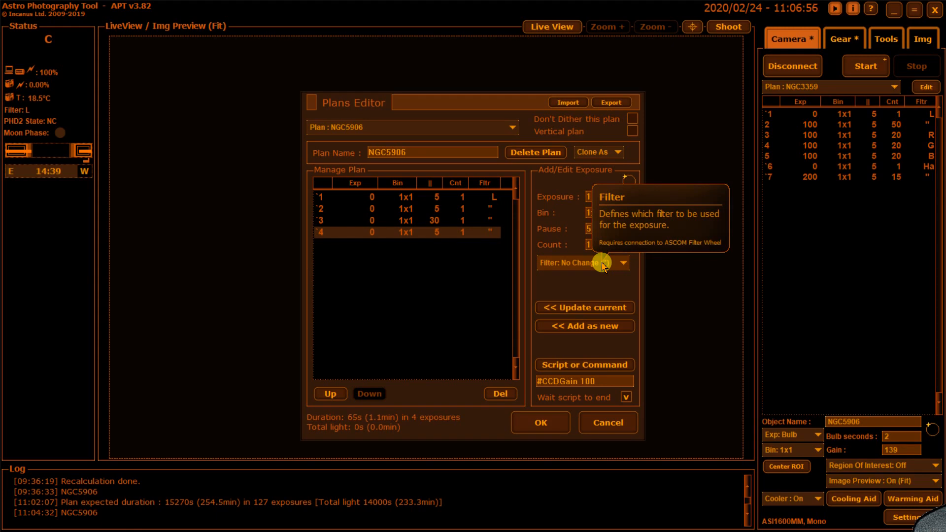
click(586, 243)
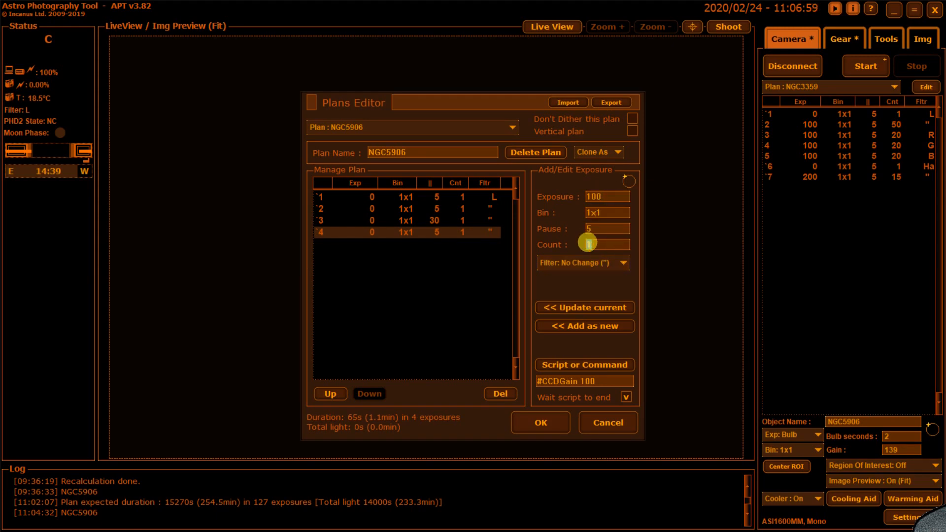
text(50)
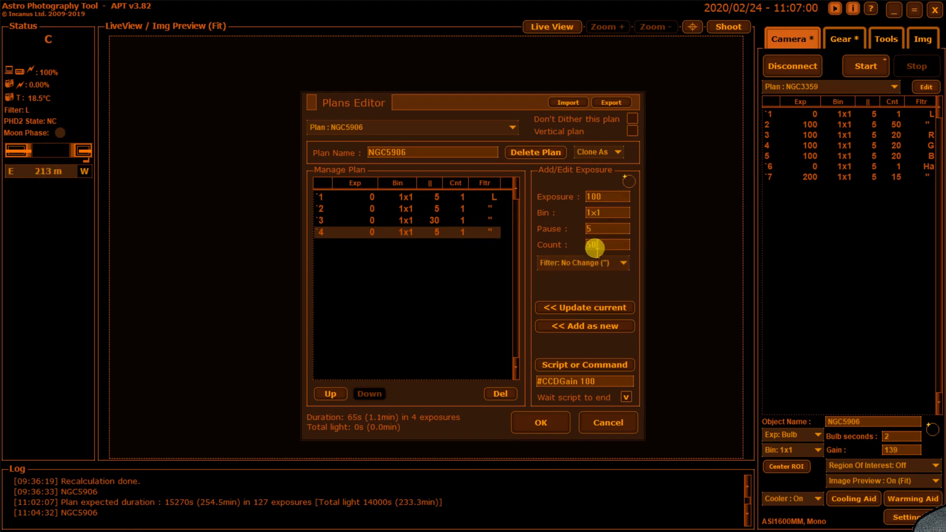
click(602, 329)
Step: Add a new entry of 25 exposures of 100 seconds with the R filter
click(595, 244)
drag(594, 245, 579, 240)
text(25)
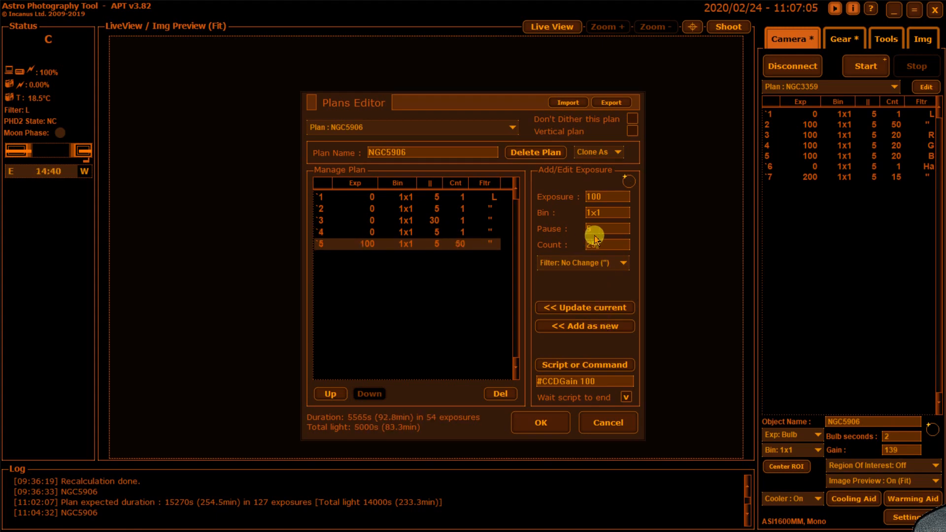
click(594, 262)
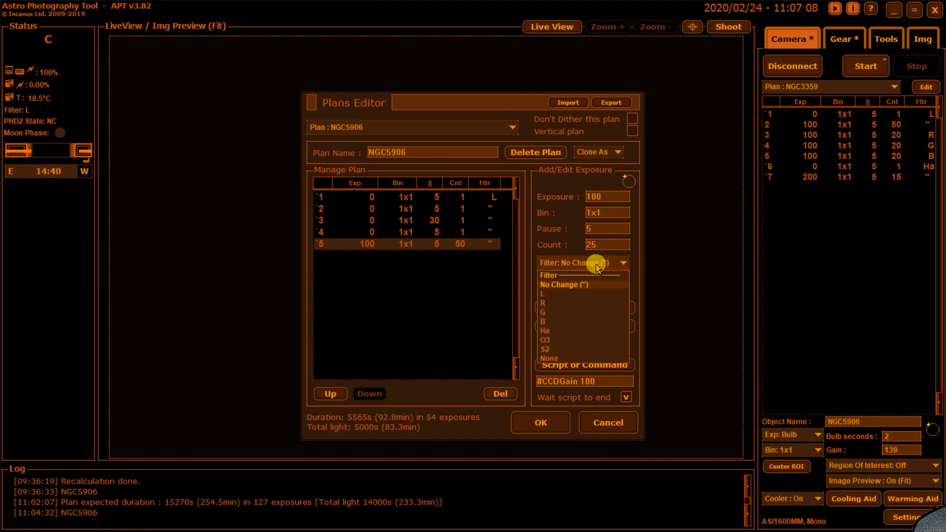
click(544, 302)
click(573, 328)
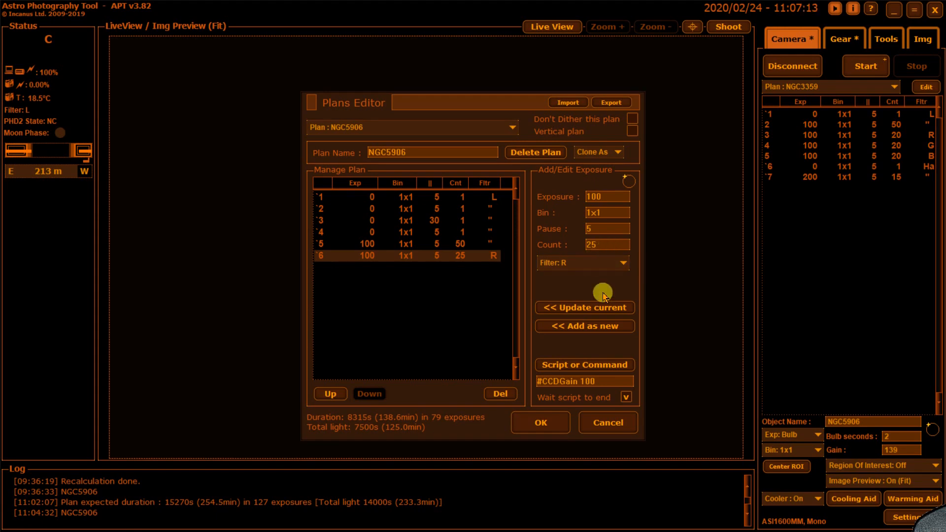
Step: Add matching entries of 25 exposures of 100 seconds for the G filter and the B filter
click(592, 261)
click(542, 312)
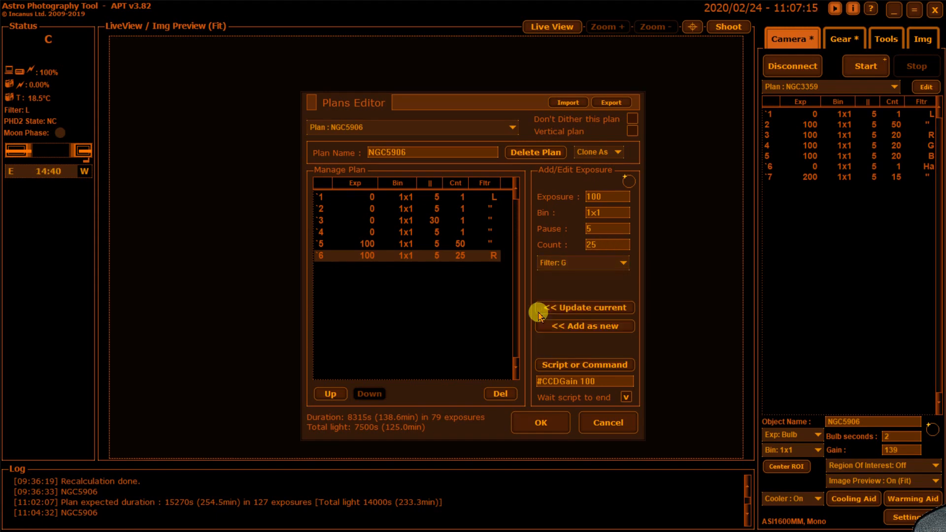
click(579, 331)
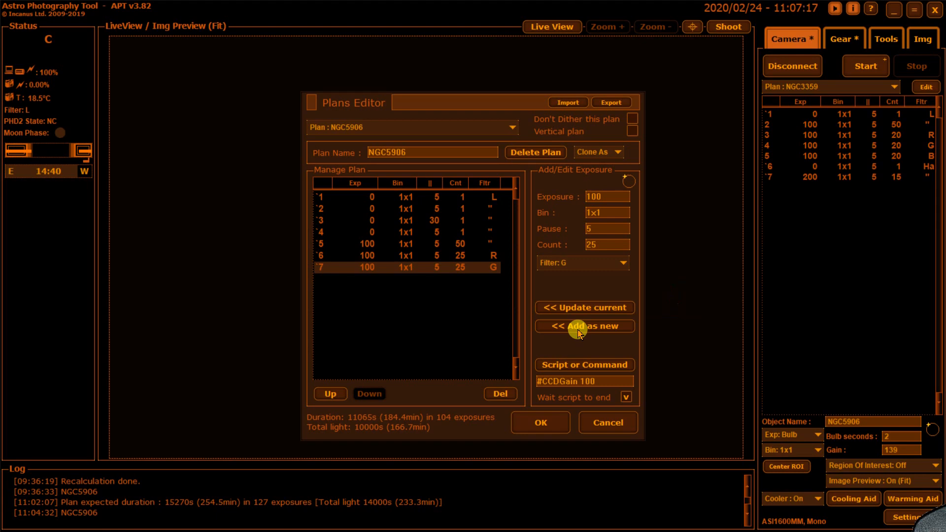
click(582, 262)
click(566, 321)
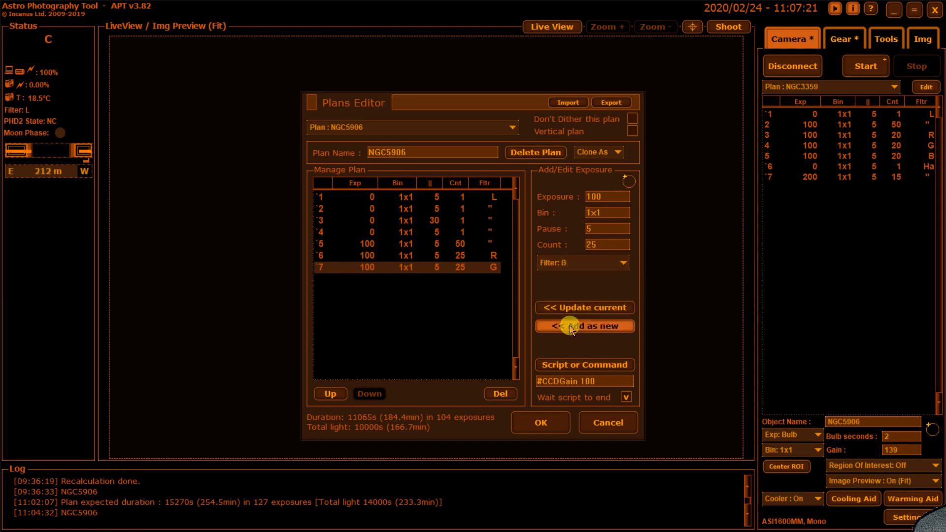
click(570, 328)
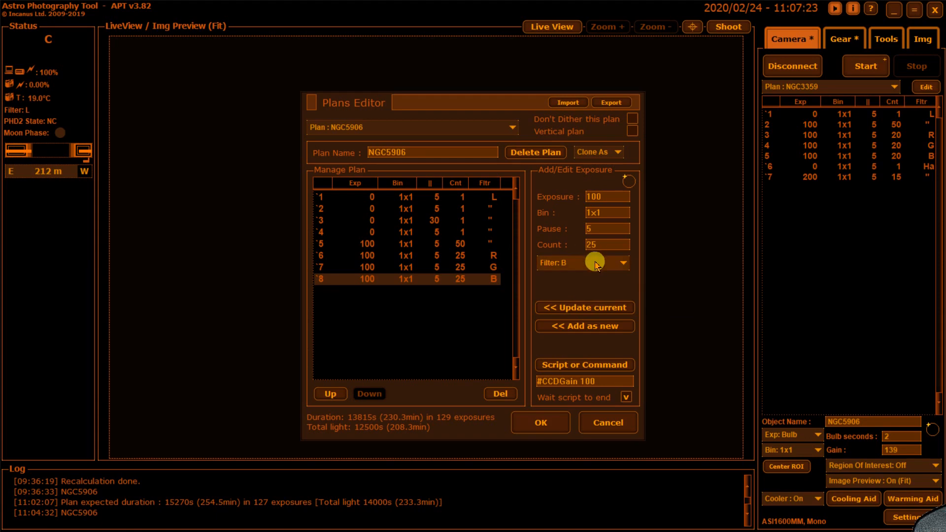
Step: Remove the #CCDGain command from the R, G and B exposure entries and update each one
click(449, 243)
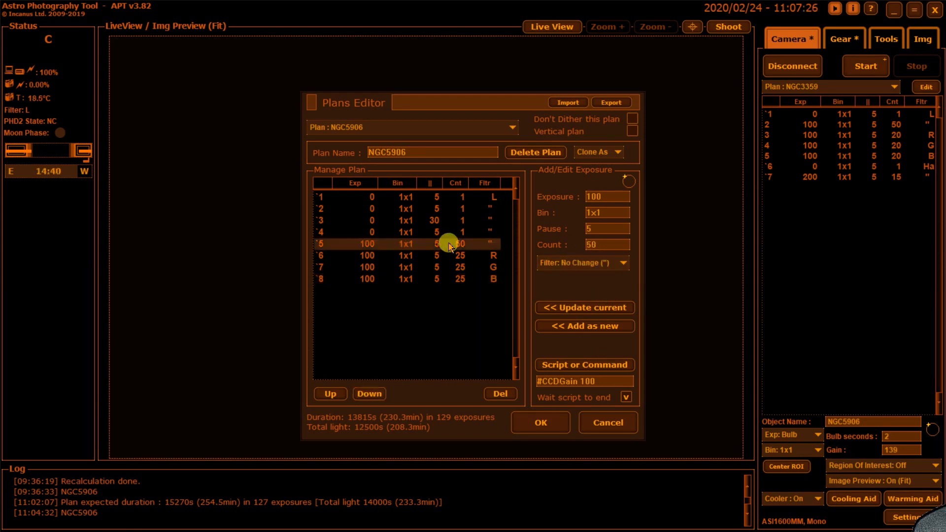
click(473, 256)
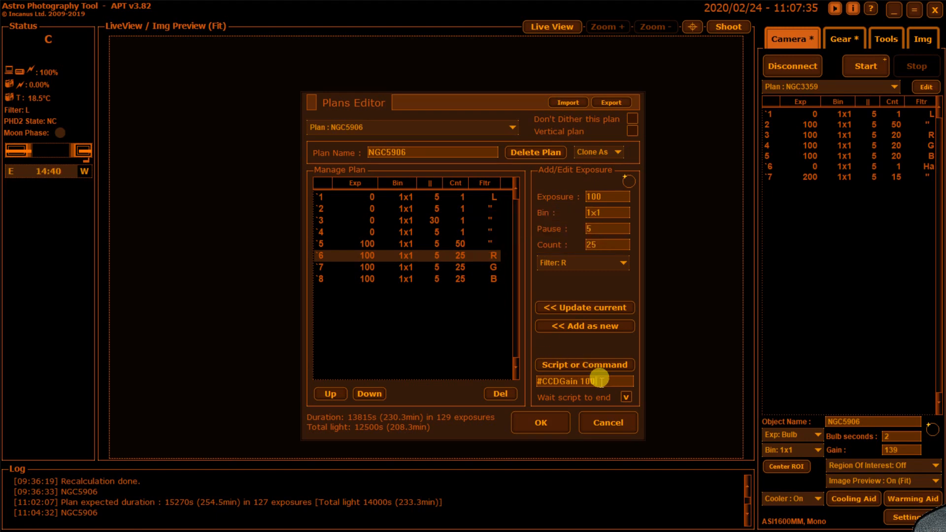
drag(601, 381, 518, 377)
key(BackSpace)
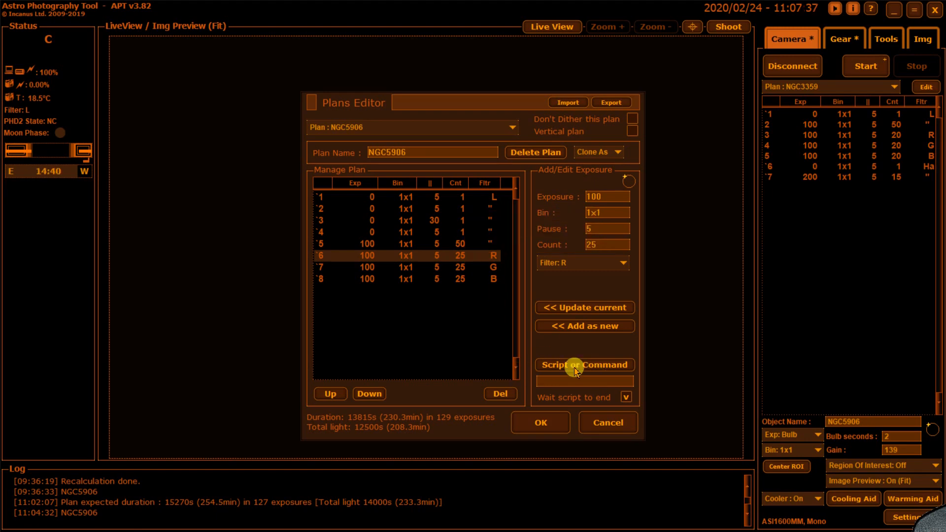
click(592, 308)
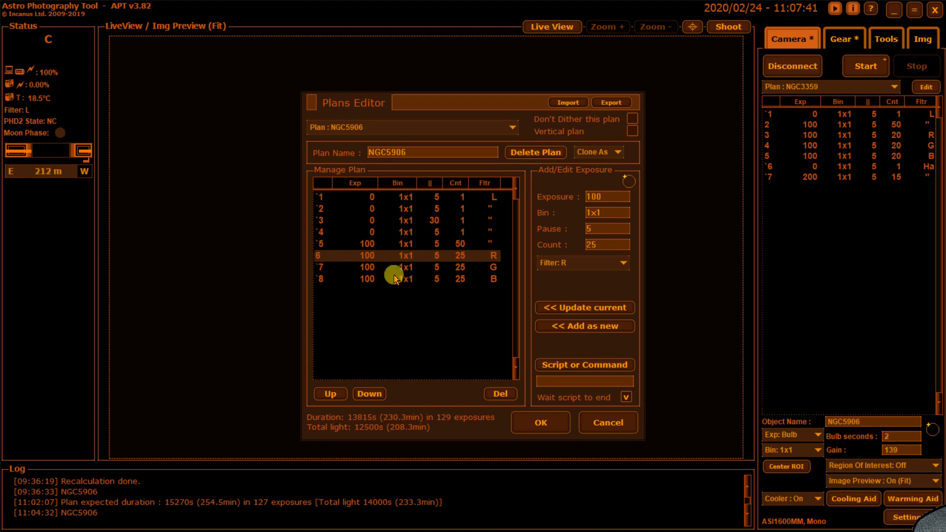
click(454, 267)
drag(601, 375, 548, 380)
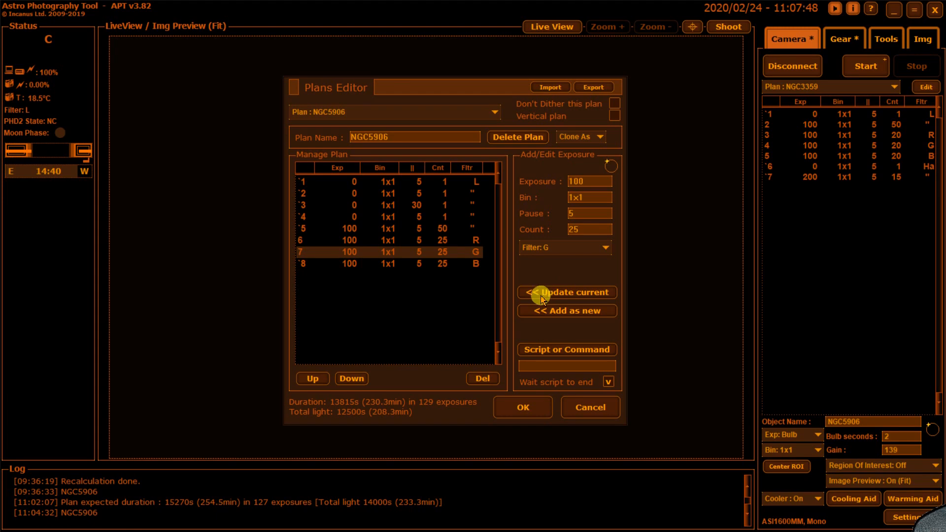
click(471, 265)
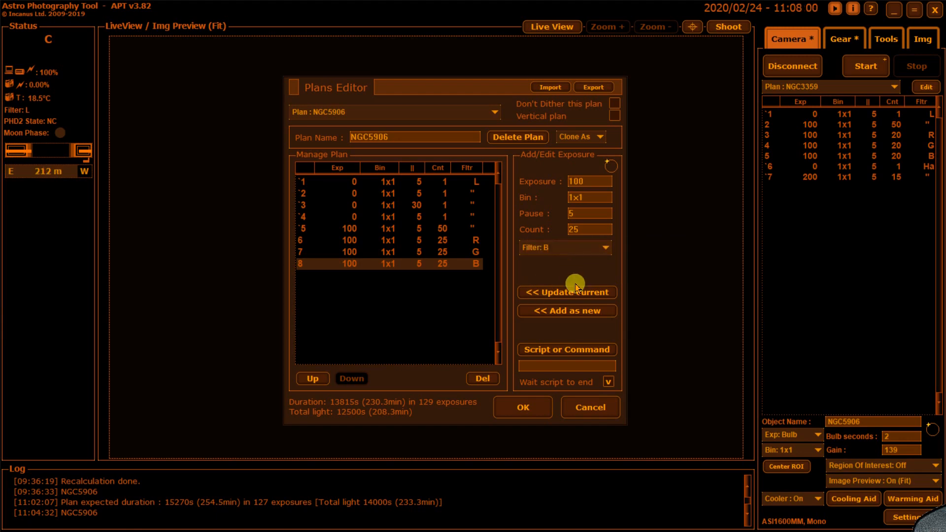
Step: Add a #CCDGain 139 command as a new entry with exposure 0, count 1 and the Ha filter
double_click(578, 181)
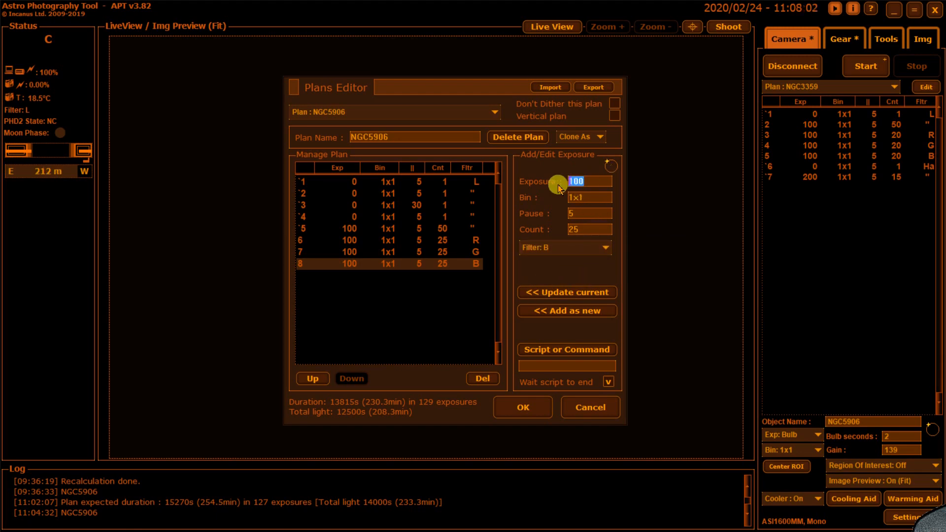
text(0)
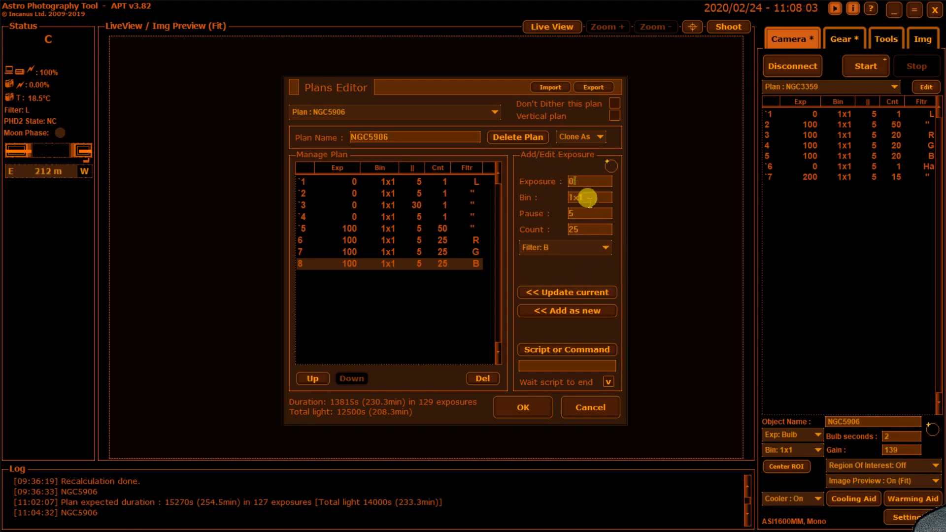
double_click(575, 228)
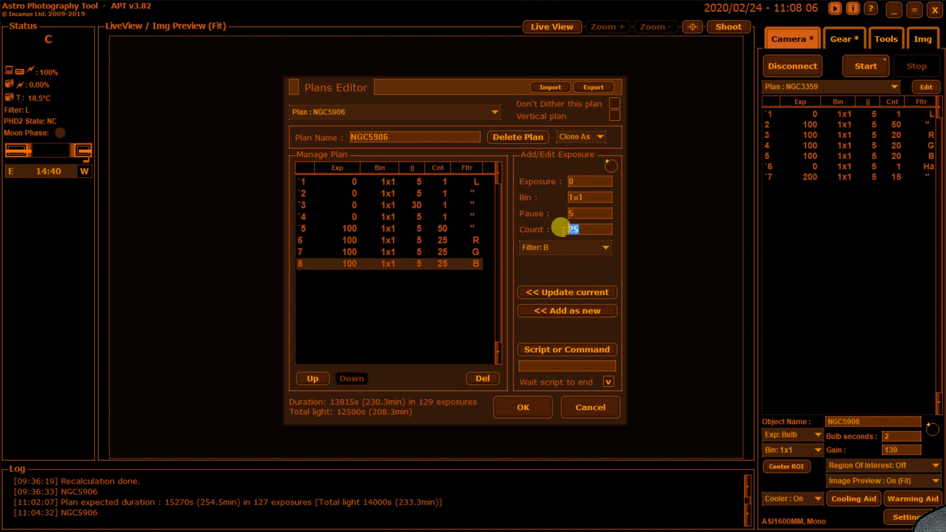
text(1)
click(579, 248)
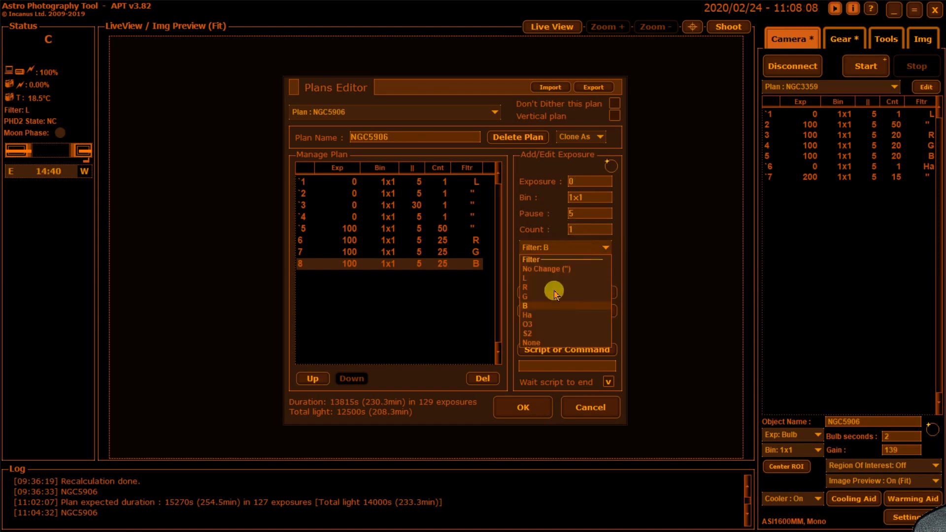
click(531, 320)
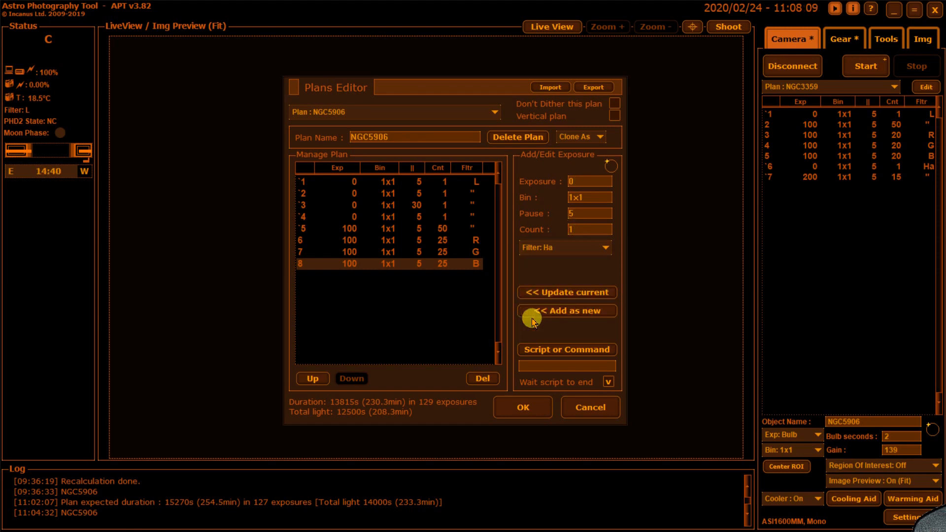
click(554, 350)
text(139)
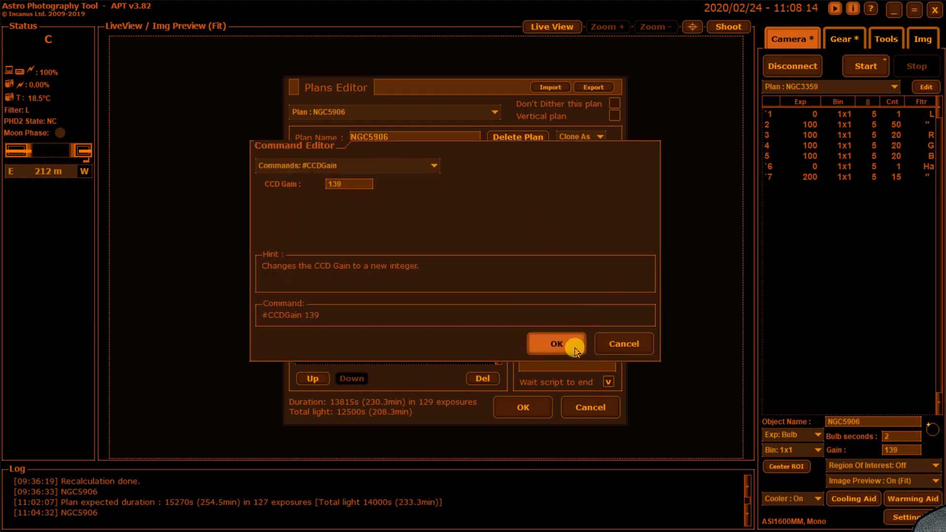
click(574, 345)
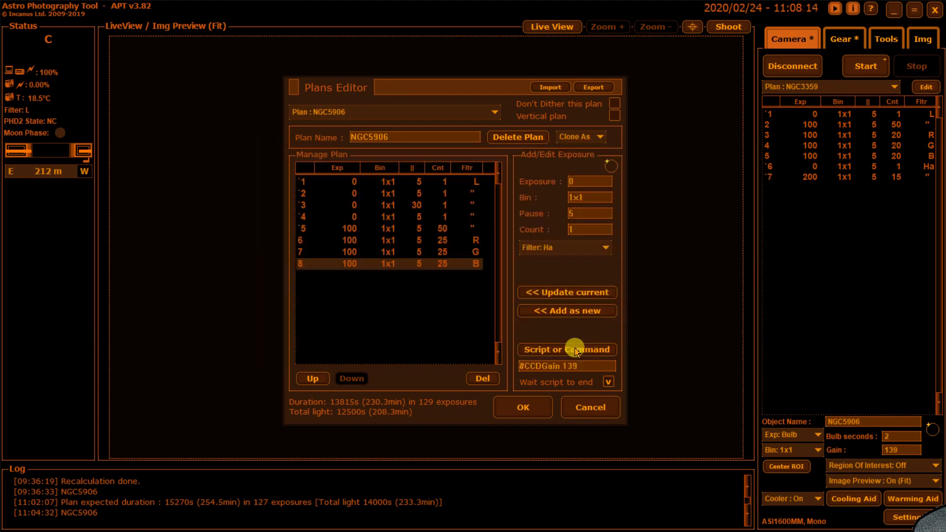
click(579, 312)
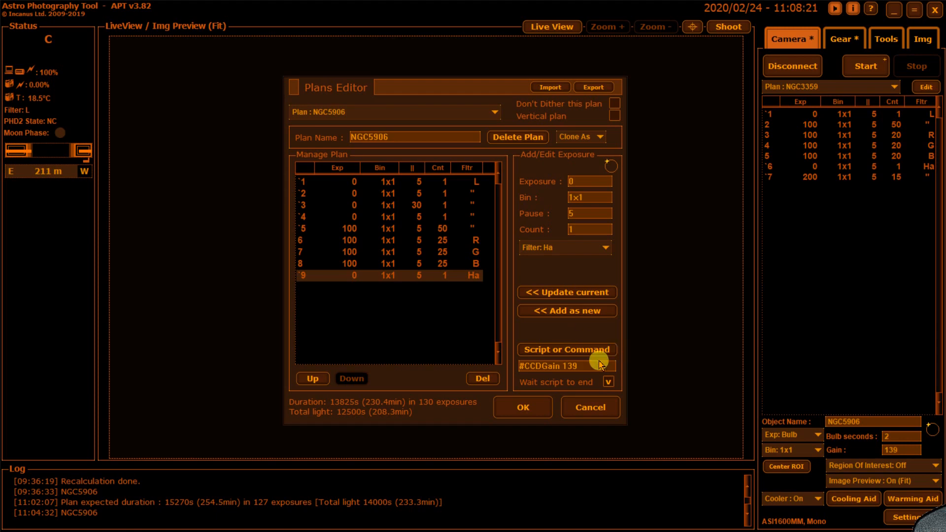
Step: Add a command-free entry of 15 exposures of 200 seconds with the filter on No Change, and save the NGC5906 plan
drag(599, 364, 510, 354)
key(BackSpace)
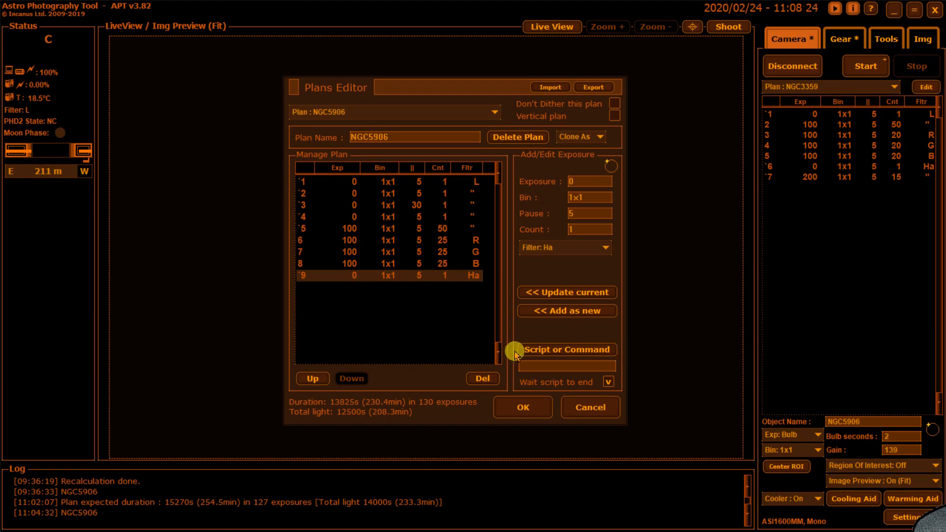
click(591, 248)
click(563, 269)
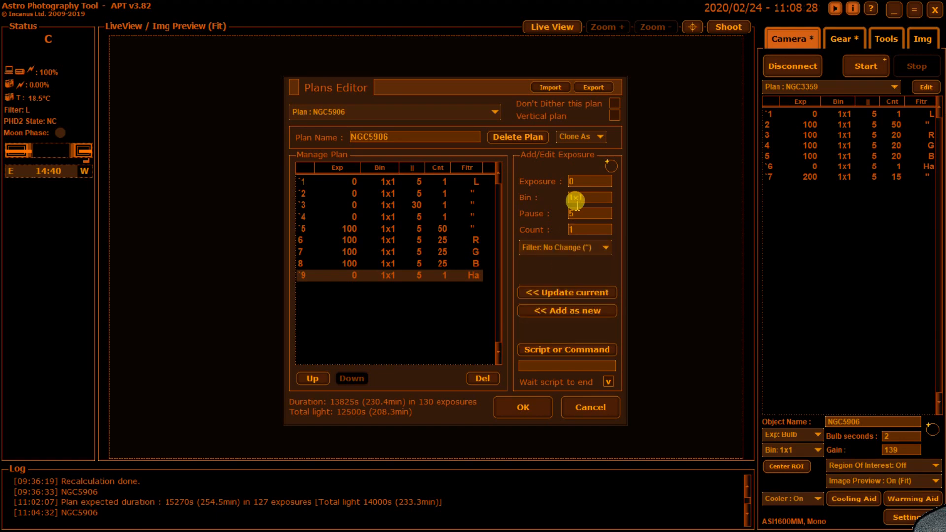
drag(584, 183, 570, 187)
text(200)
drag(583, 232, 570, 230)
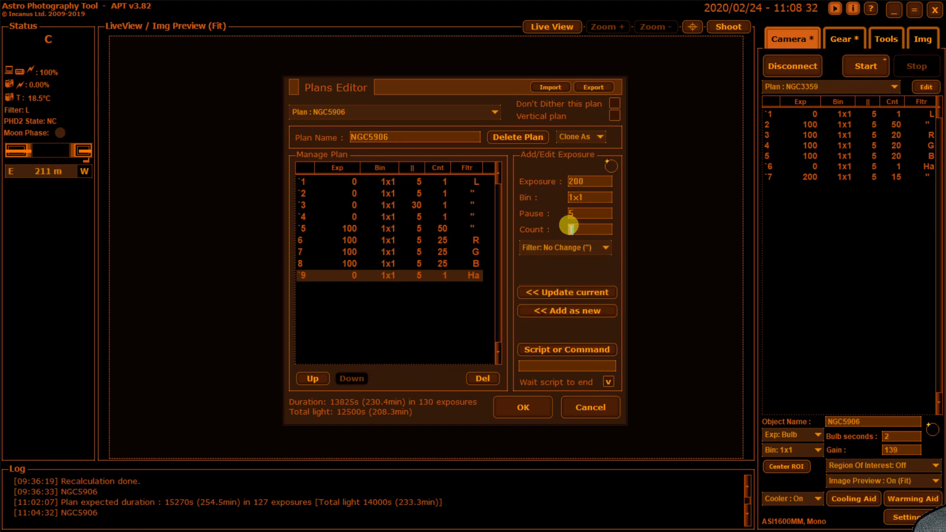
text(15)
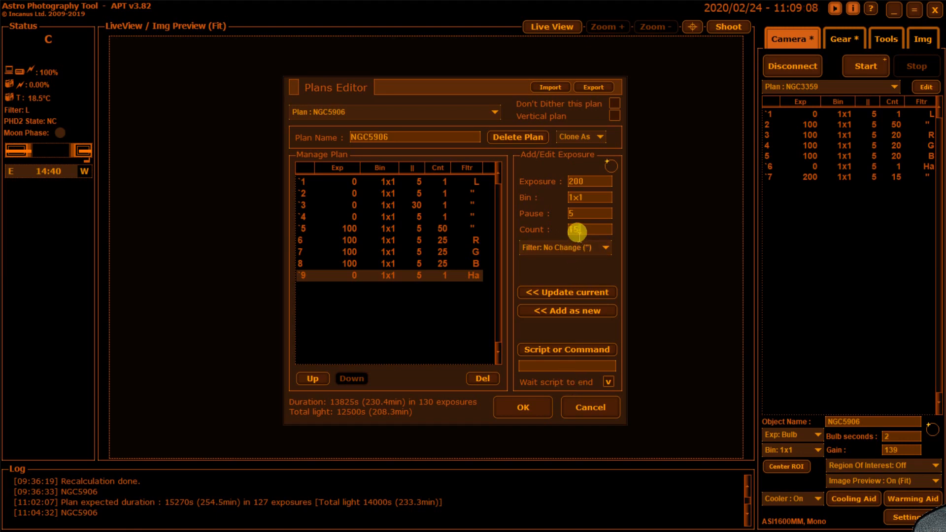
click(582, 315)
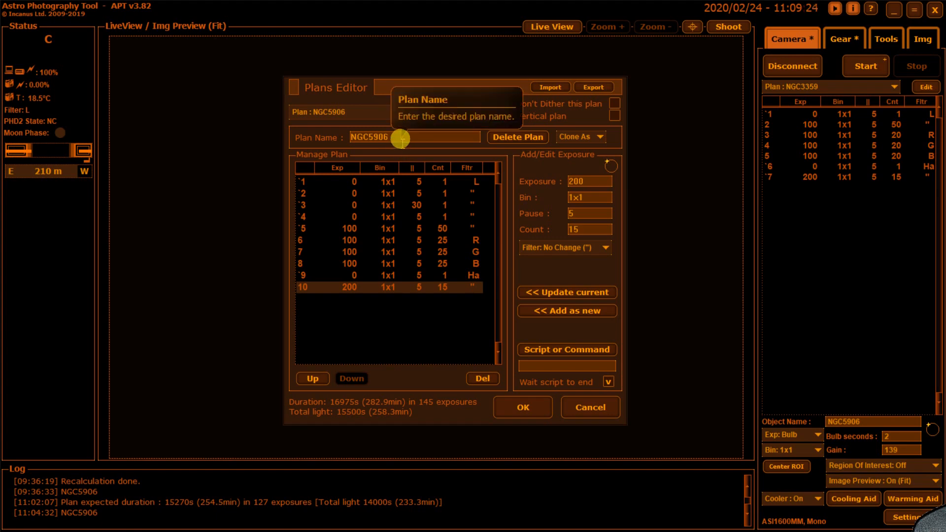
click(501, 407)
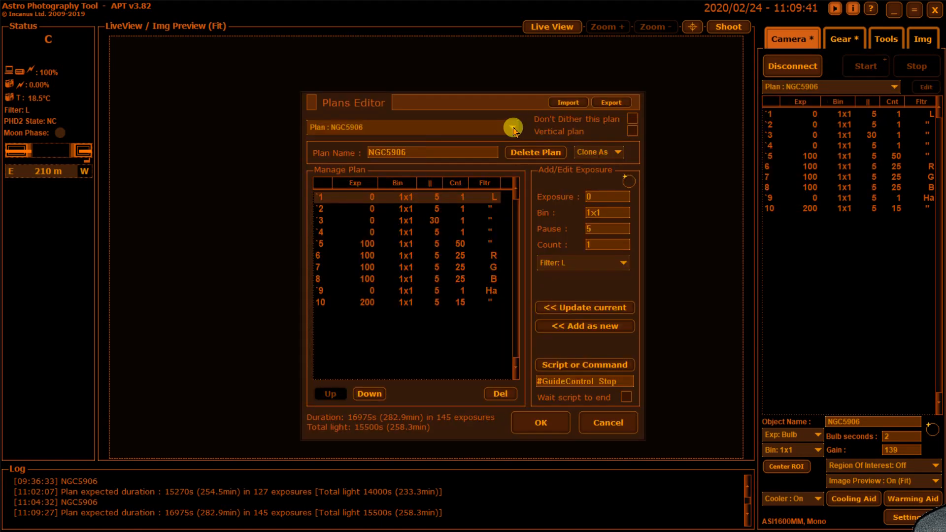
Step: Create a new light frames plan and add #GuideControl Stop as its first entry with exposure 0, pause 5, count 1 and filter L
click(513, 129)
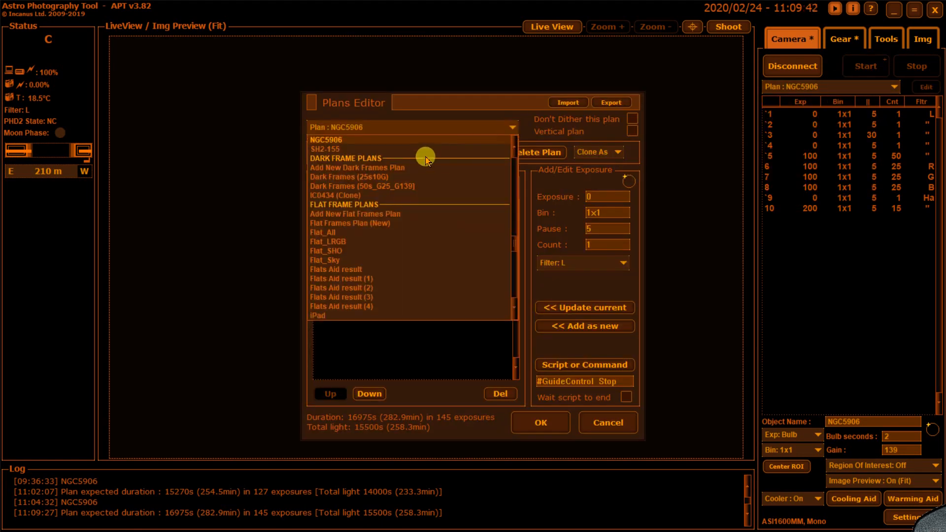
scroll(414, 158, up, 2)
scroll(387, 153, up, 3)
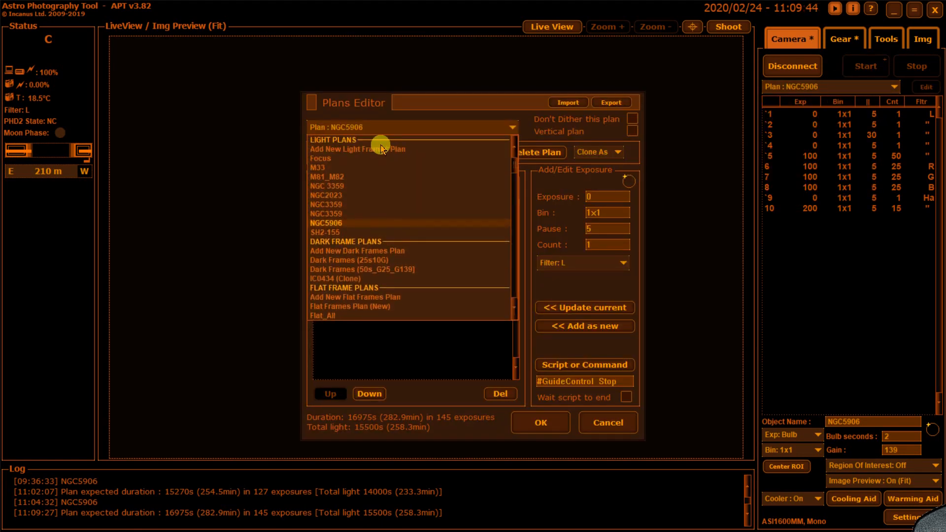
click(387, 149)
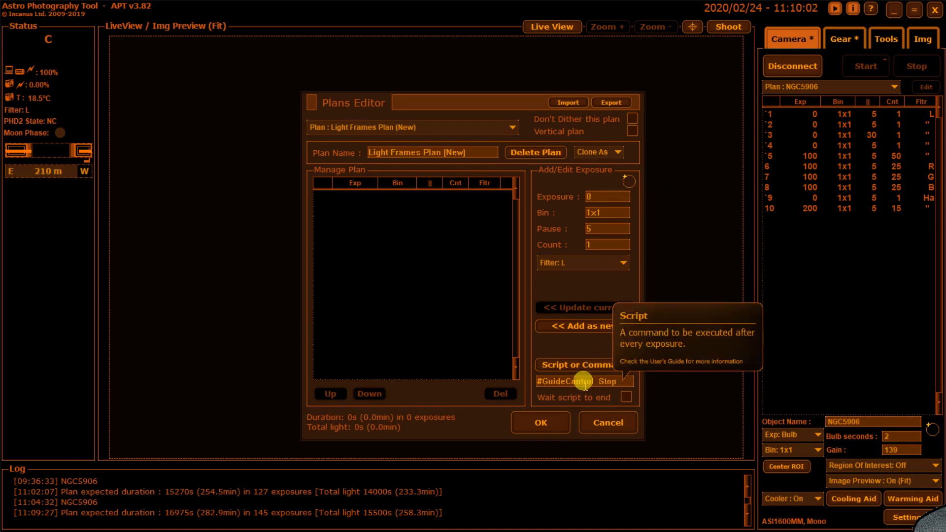
click(568, 328)
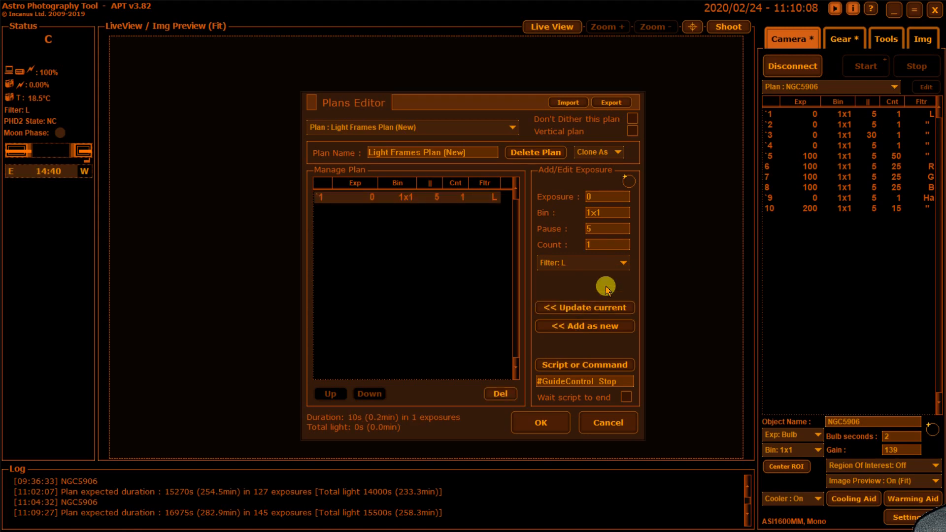
Step: Add a #CCDWarm command using the warming aid settings as a new entry, with the filter on No Change
click(611, 366)
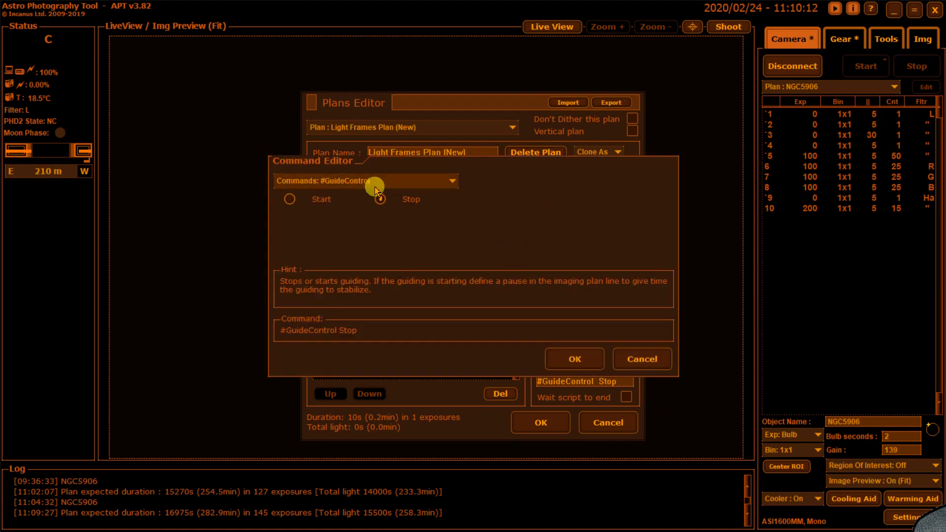
click(453, 181)
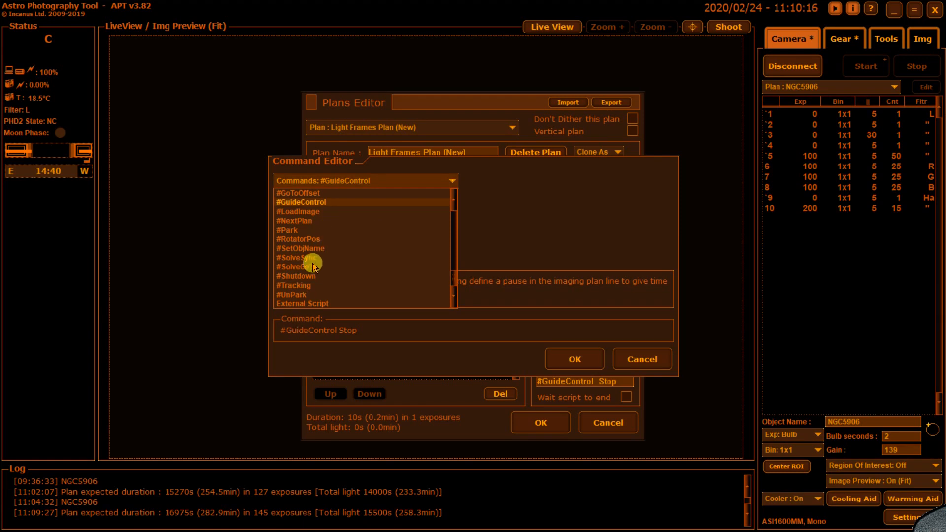
scroll(311, 270, up, 1)
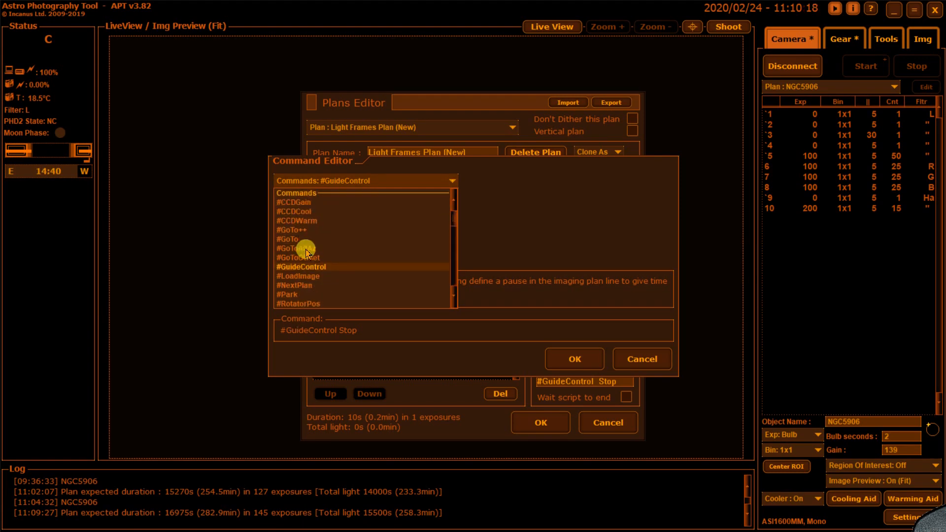
click(308, 221)
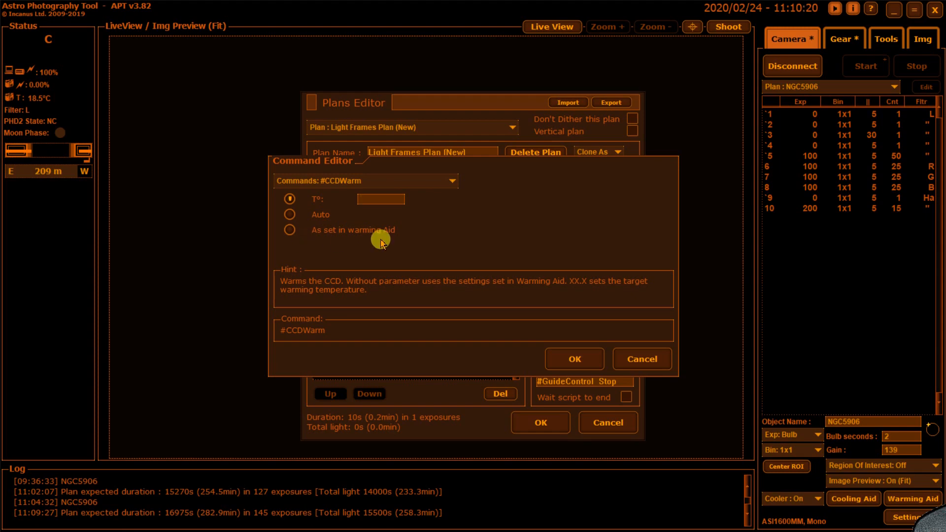
click(290, 230)
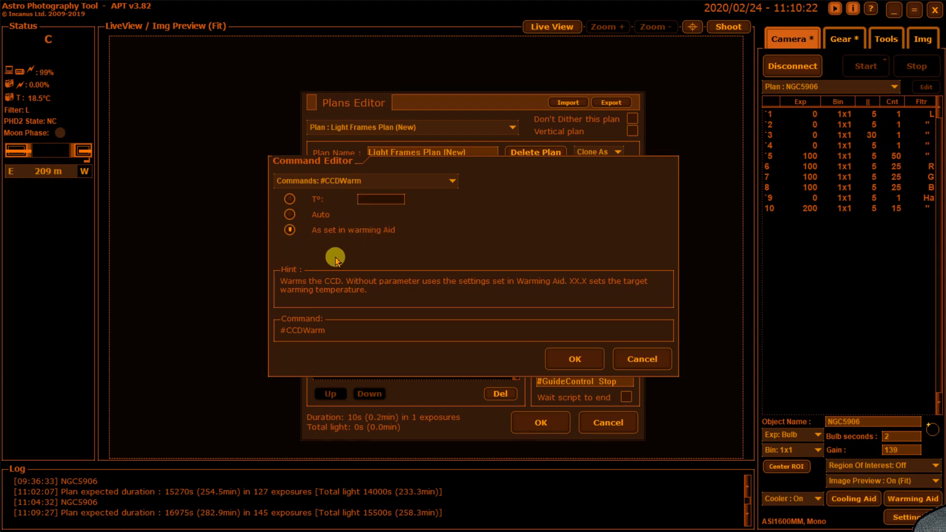
click(582, 357)
click(594, 273)
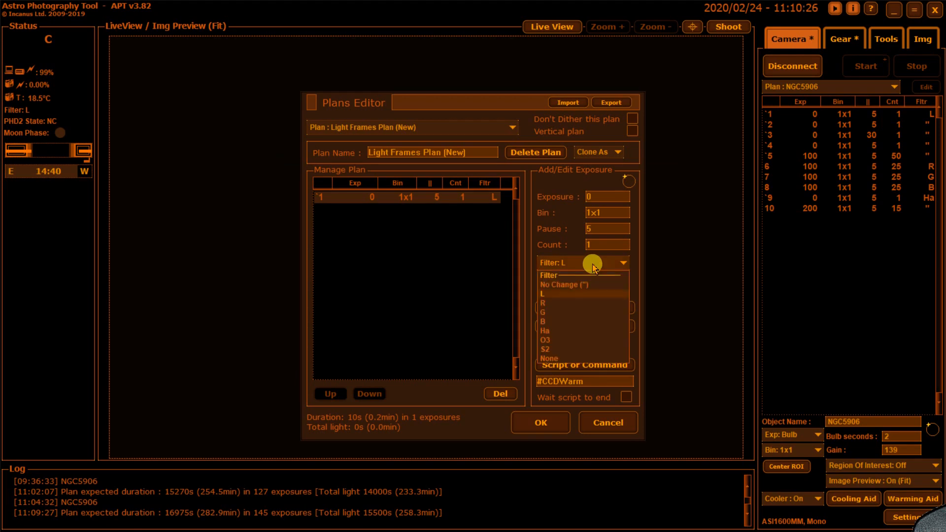
click(573, 285)
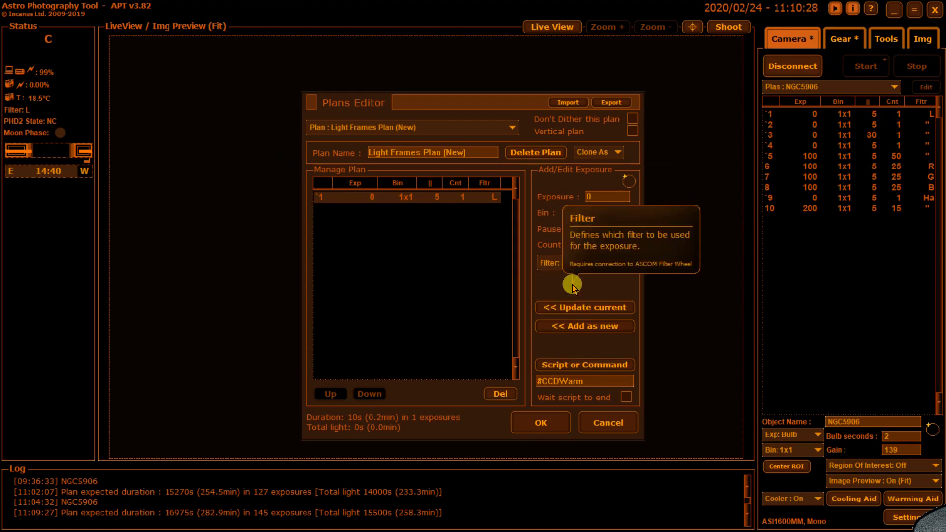
click(567, 334)
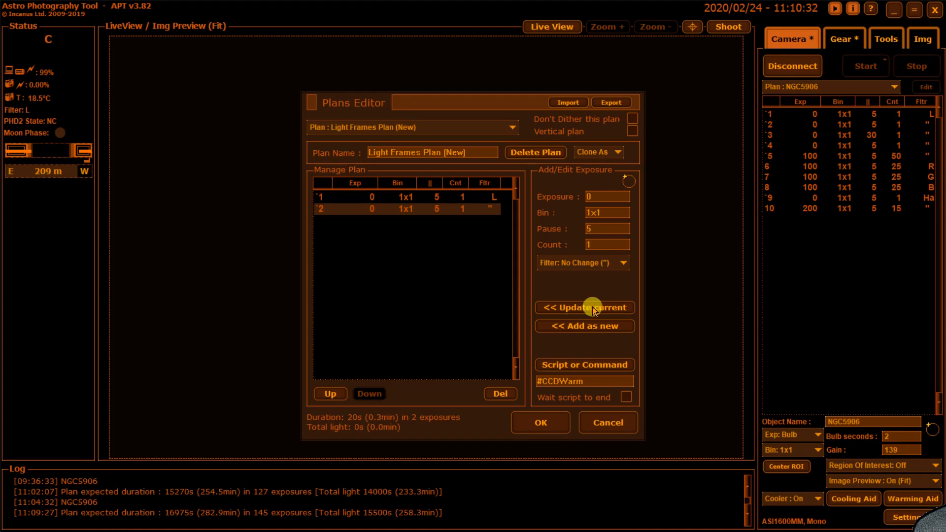
Step: Add a #Park command as a new entry that waits for the script to end
click(573, 366)
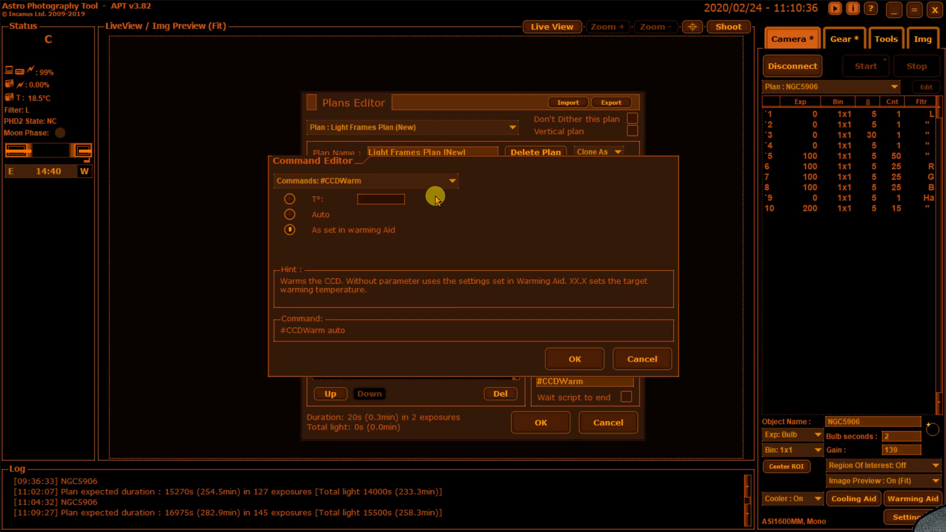
click(440, 183)
click(300, 271)
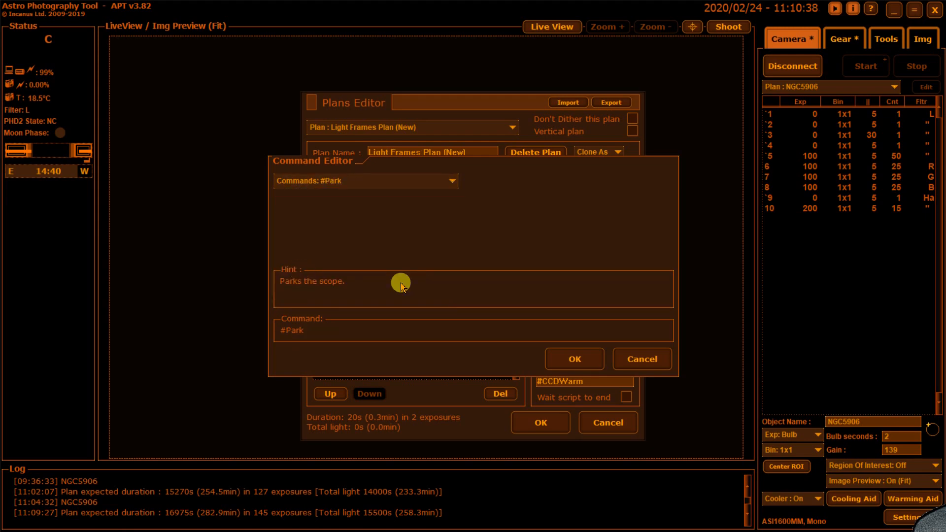
click(581, 359)
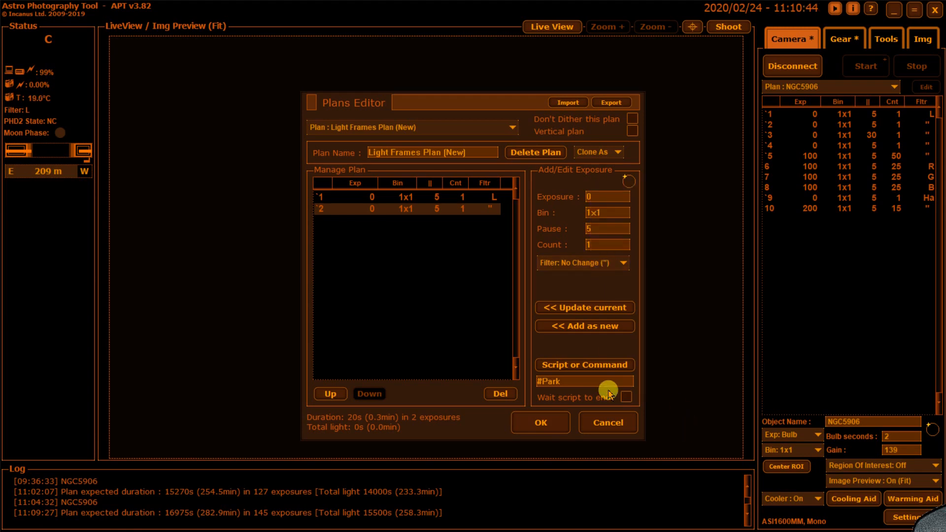
click(627, 398)
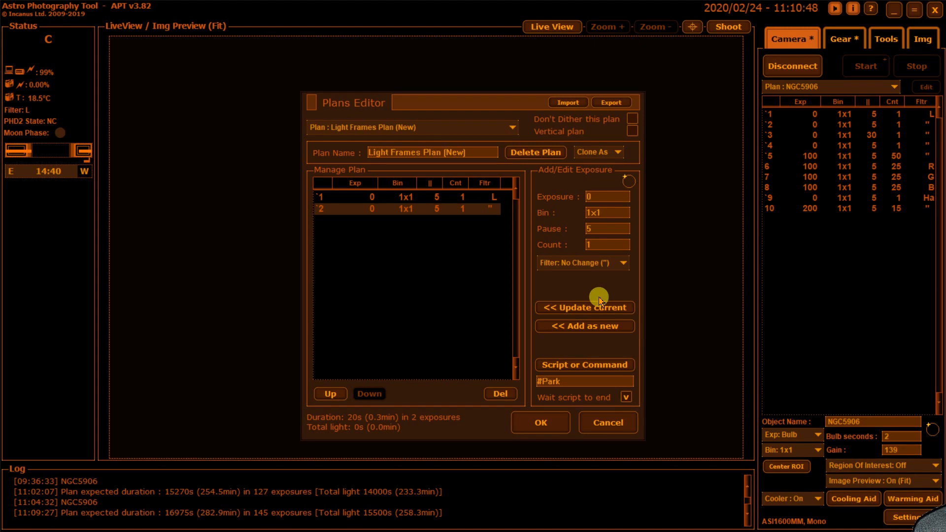
click(581, 327)
Step: Check the plan's three command entries, then rename the plan as Shutdown and save it
click(490, 198)
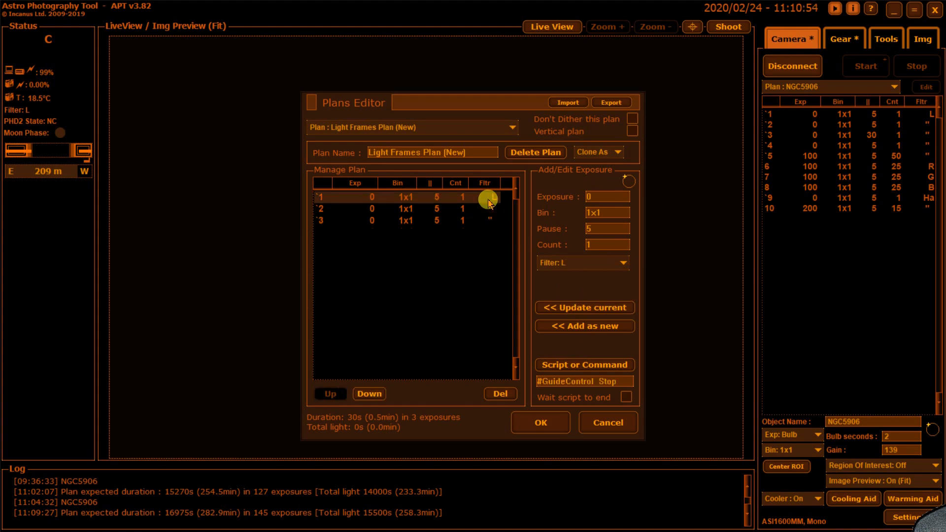
click(463, 209)
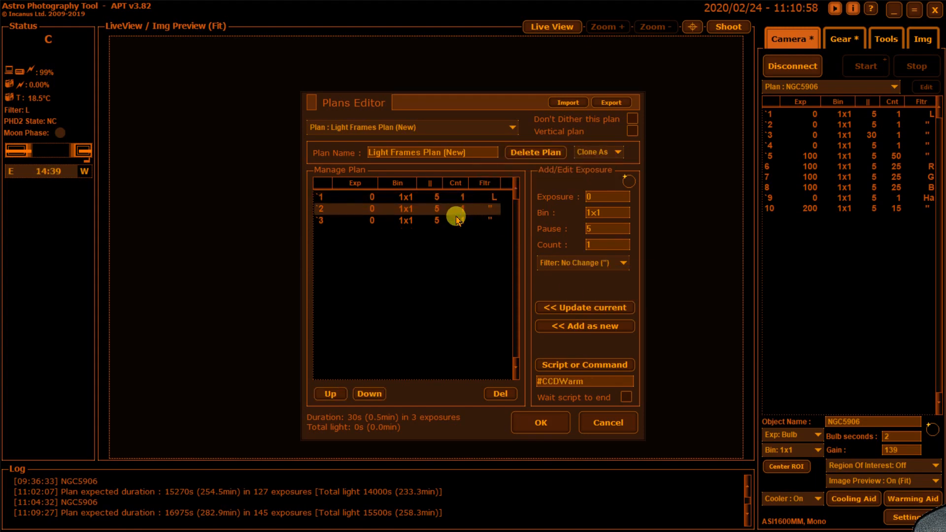
click(457, 220)
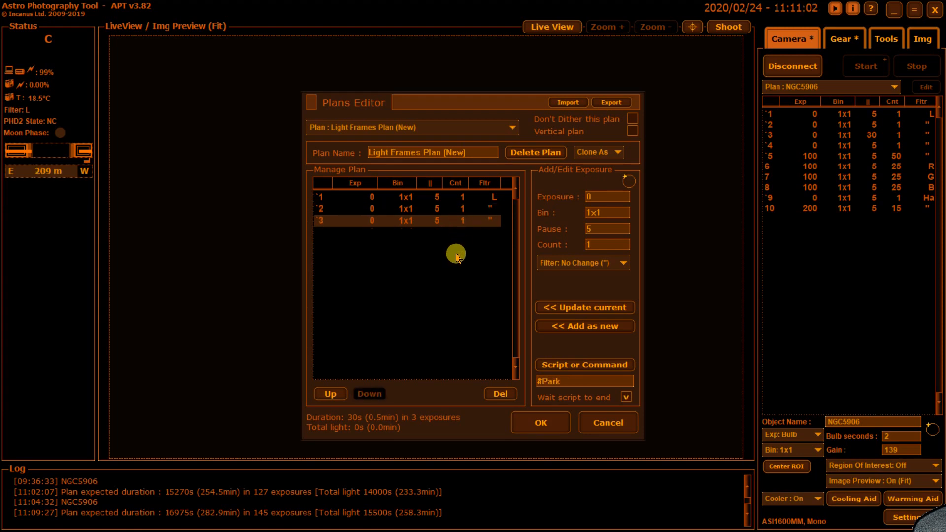
click(483, 152)
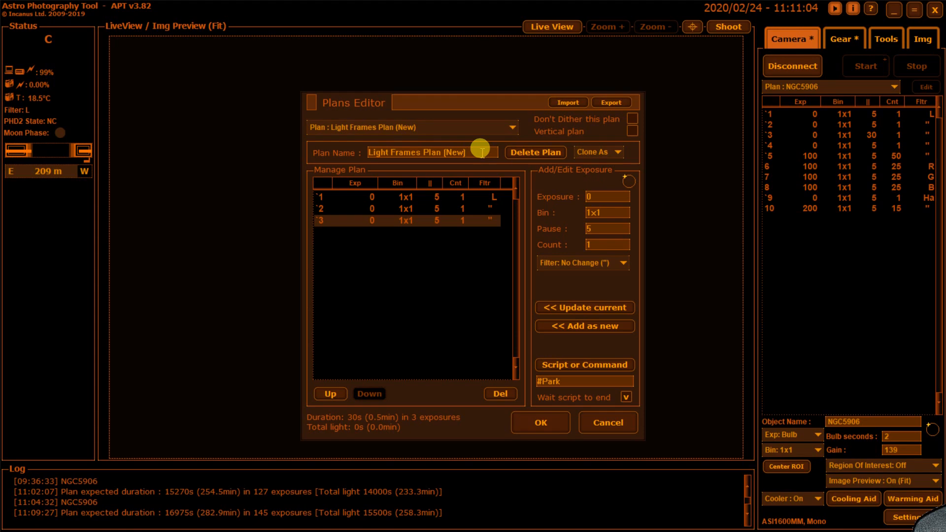
drag(481, 152, 368, 150)
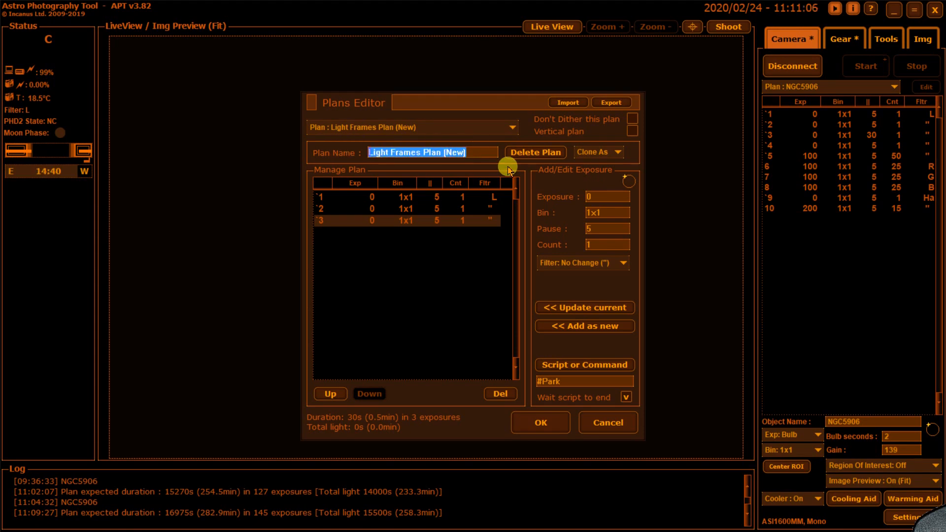
text(Shutdown)
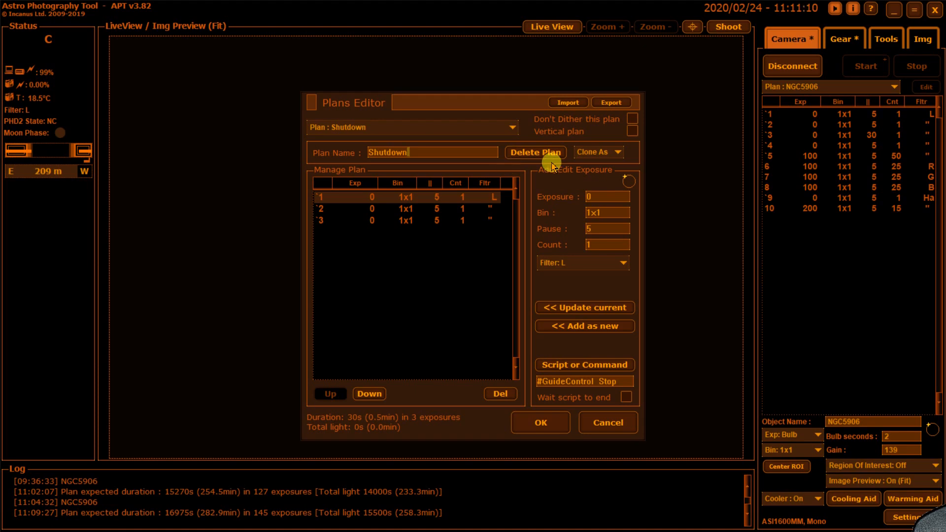
click(541, 422)
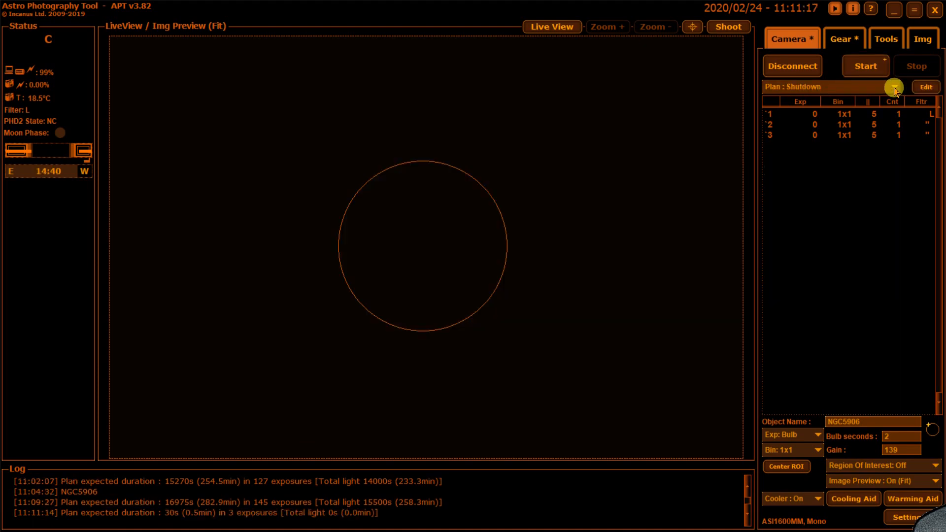
Step: Open the NGC3359 plan for editing and add a #NextPlan NGC5906 command as a new entry with exposure 0, count 1 and filter L
click(895, 87)
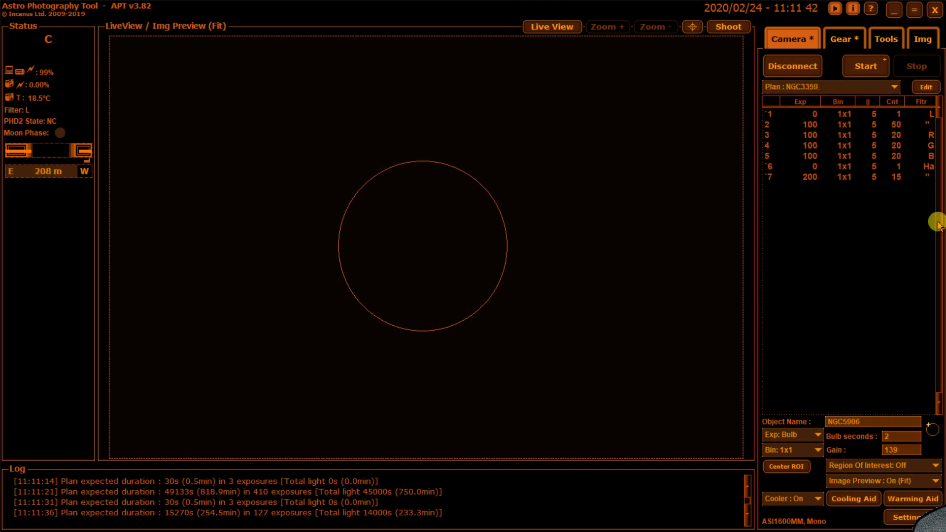
click(921, 89)
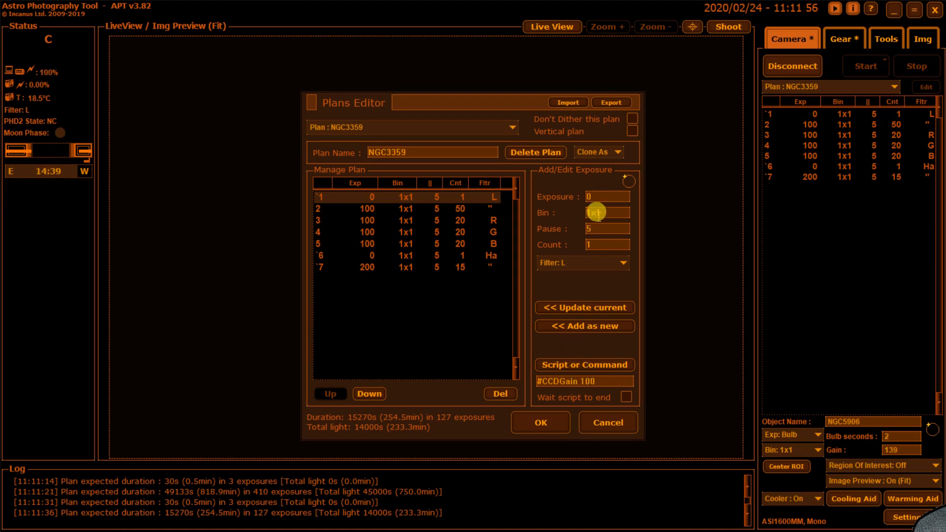
click(586, 365)
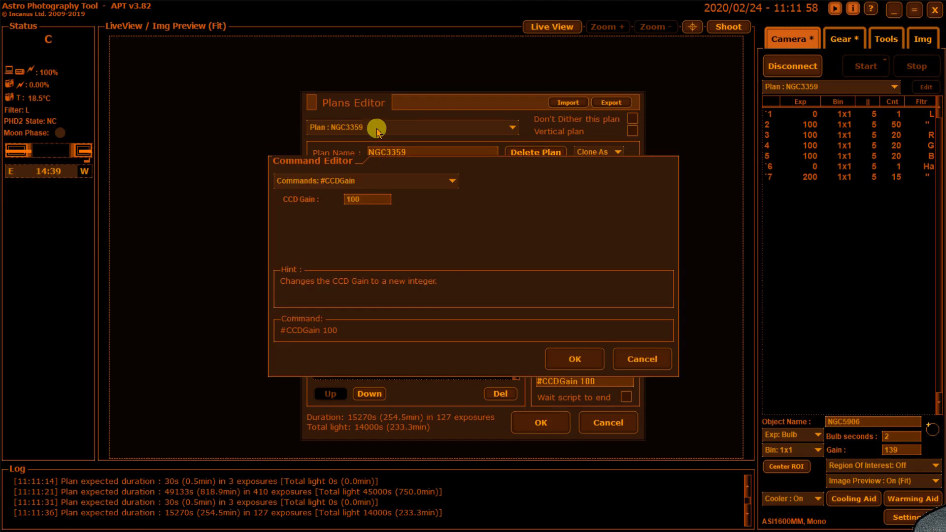
click(423, 181)
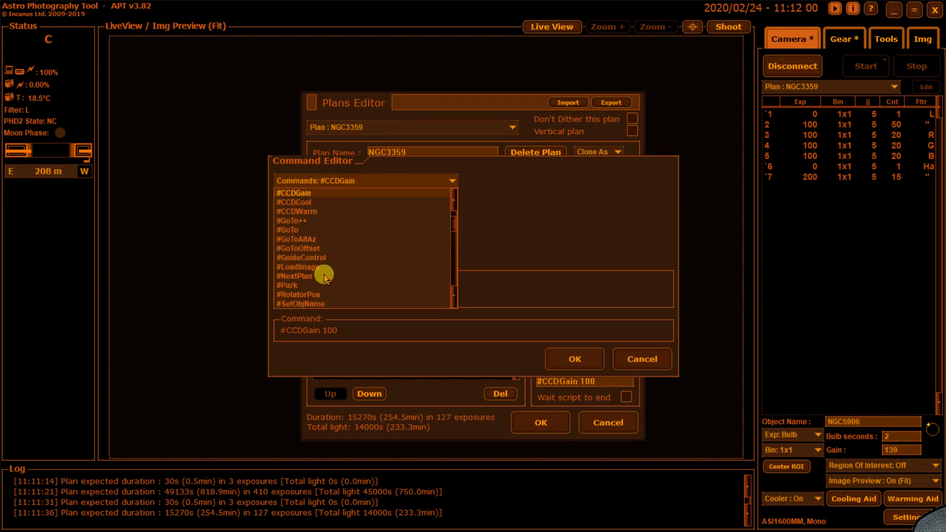
click(307, 279)
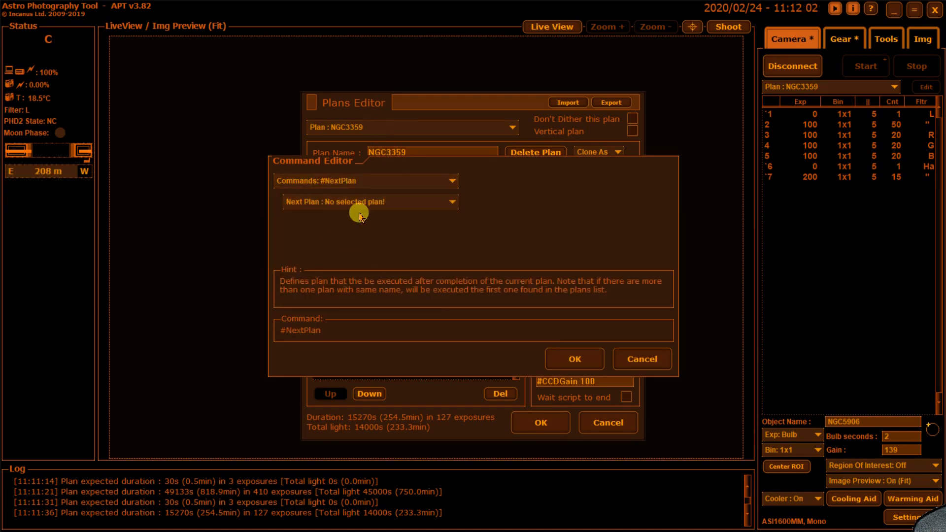
click(409, 203)
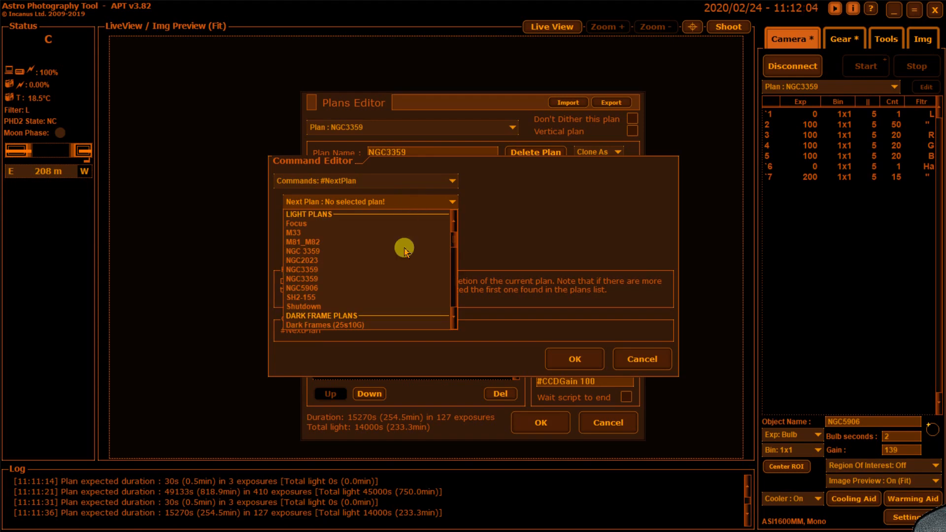
click(307, 288)
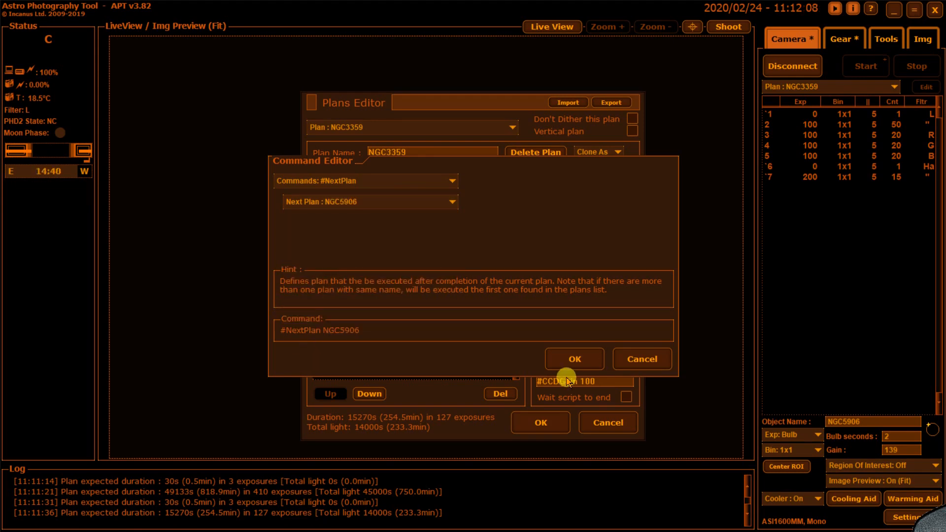
click(562, 362)
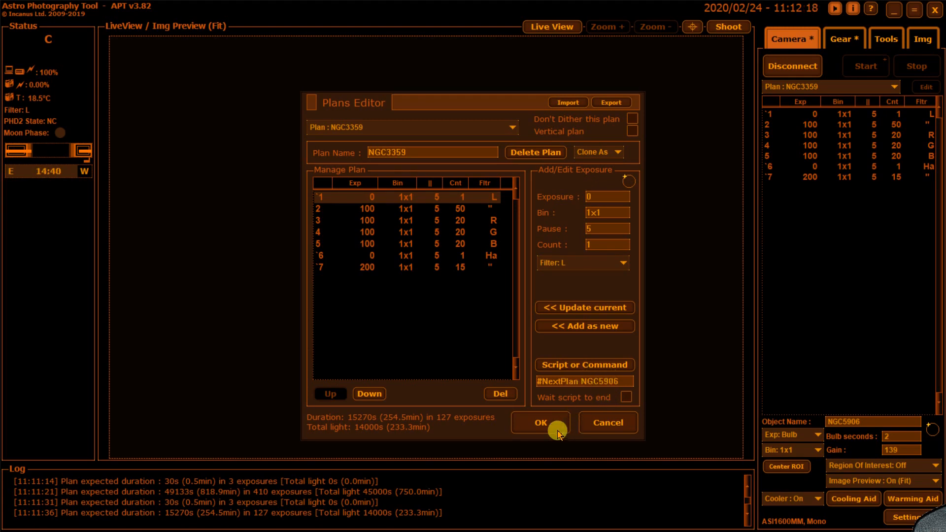
click(576, 327)
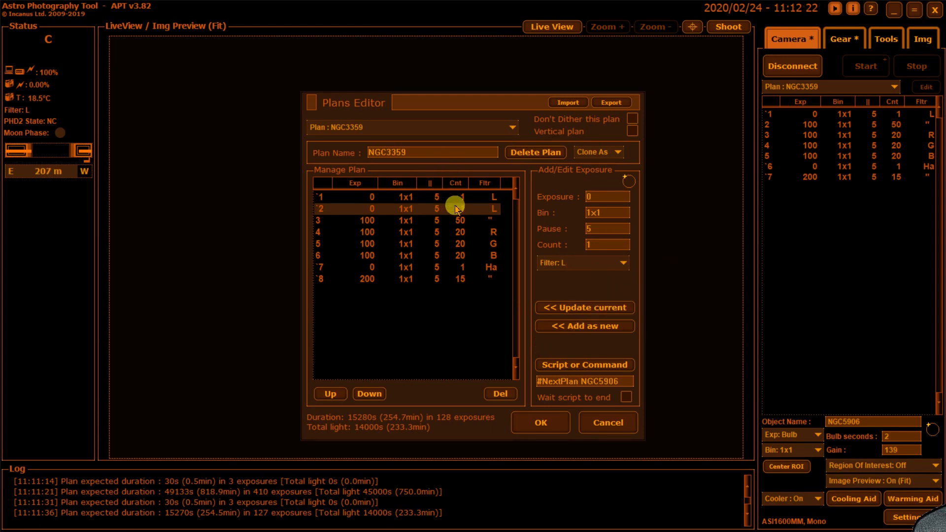
Step: Move the #NextPlan NGC5906 entry down to the end of the NGC3359 plan
click(362, 394)
click(360, 394)
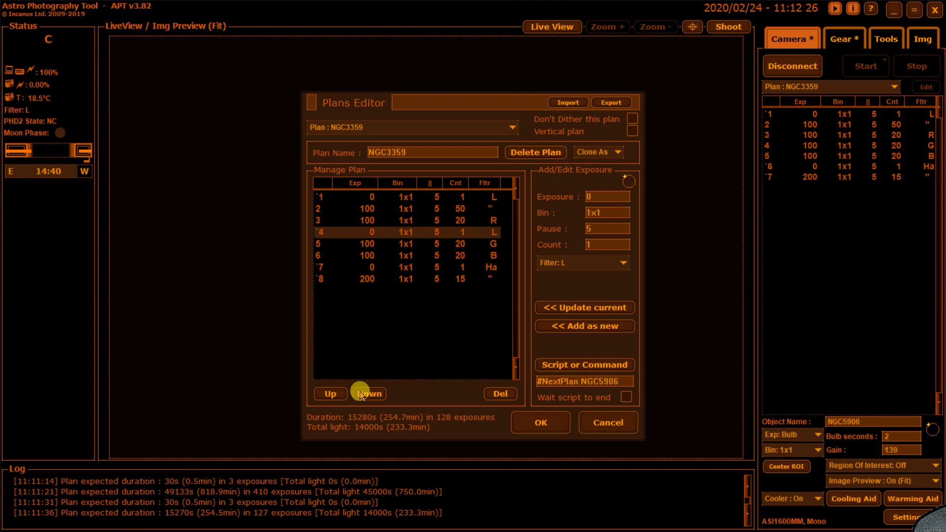
click(360, 394)
click(360, 394)
click(360, 395)
click(360, 394)
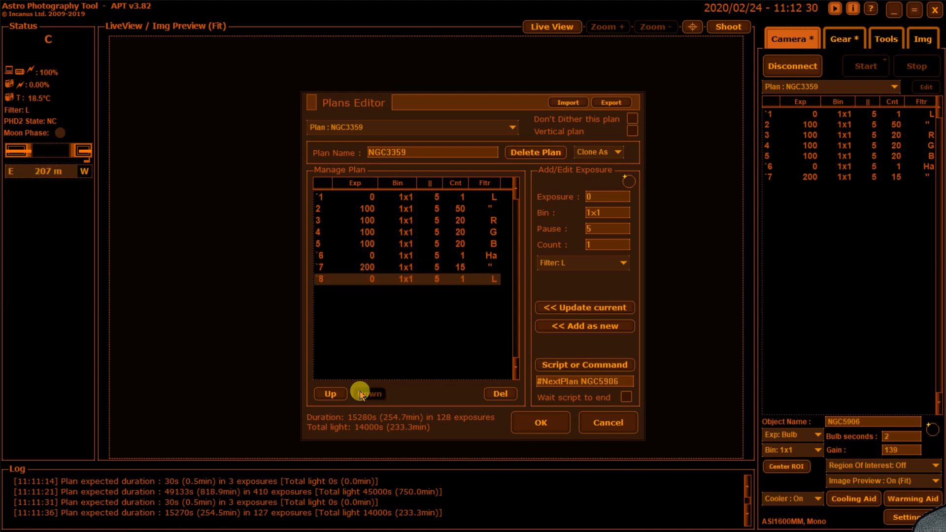
click(460, 311)
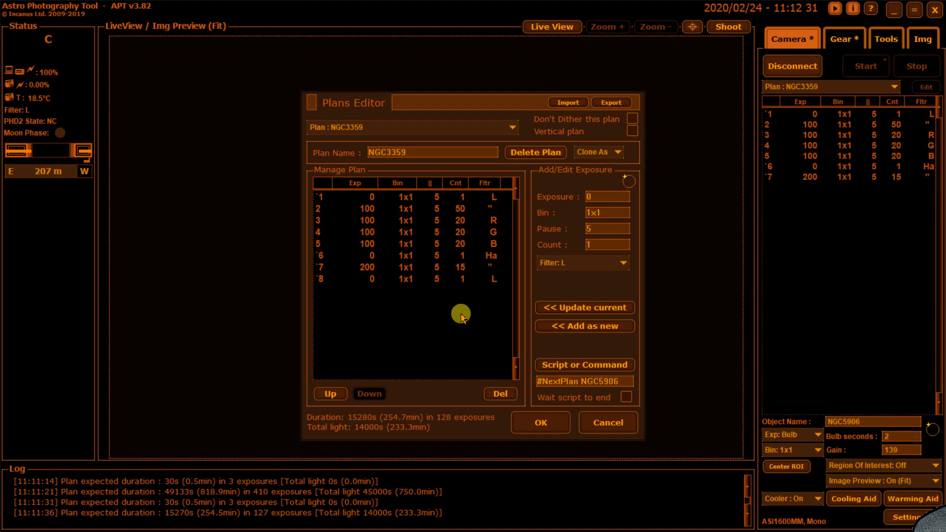
Step: Examine the command and exposure settings of the NGC3359 plan's entries from the first through the seventh
click(490, 199)
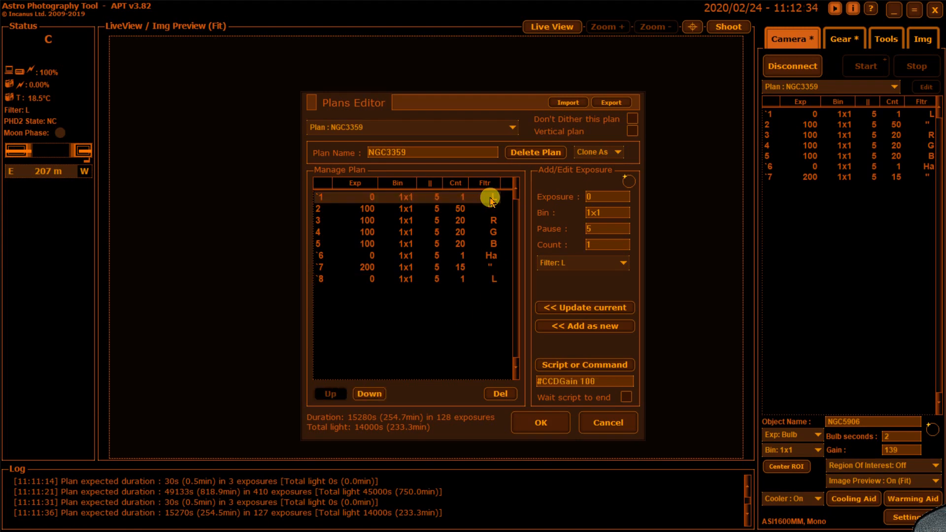
click(465, 210)
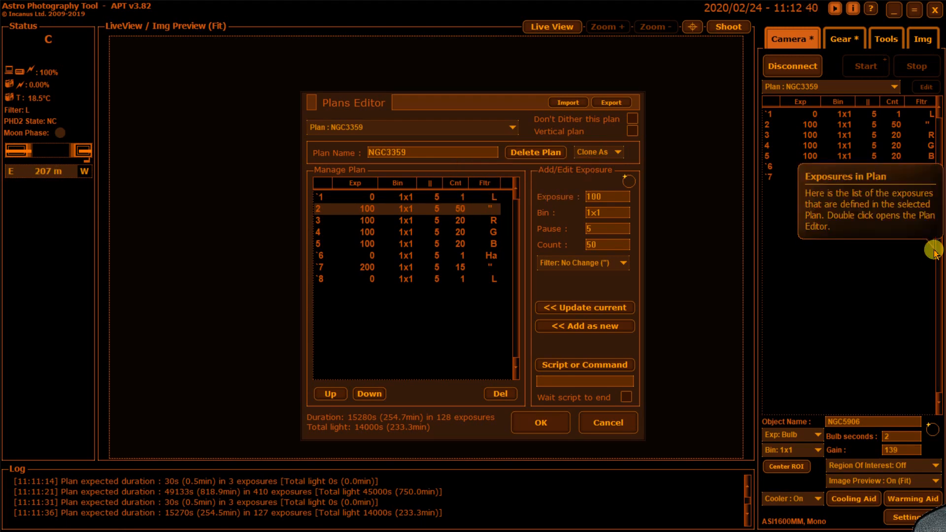
key(Down)
key(Down)
key(Down)
key(Down)
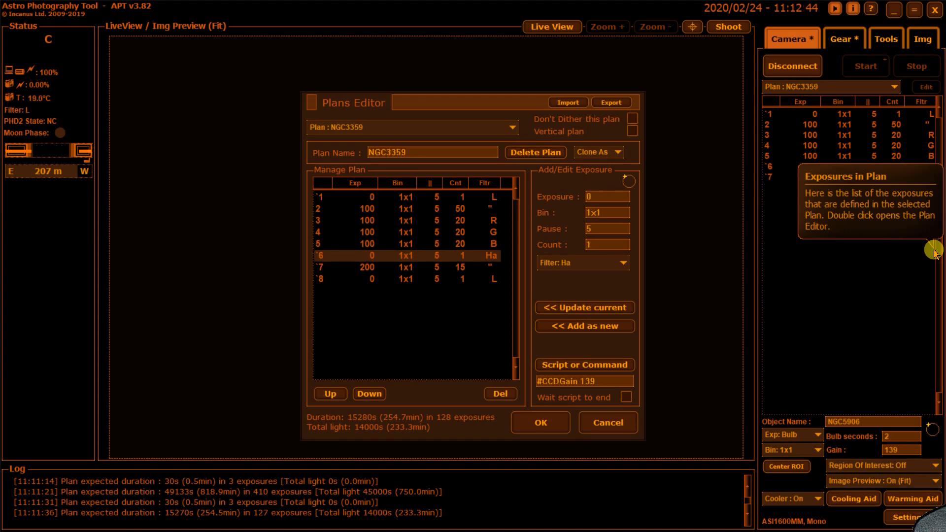
key(Down)
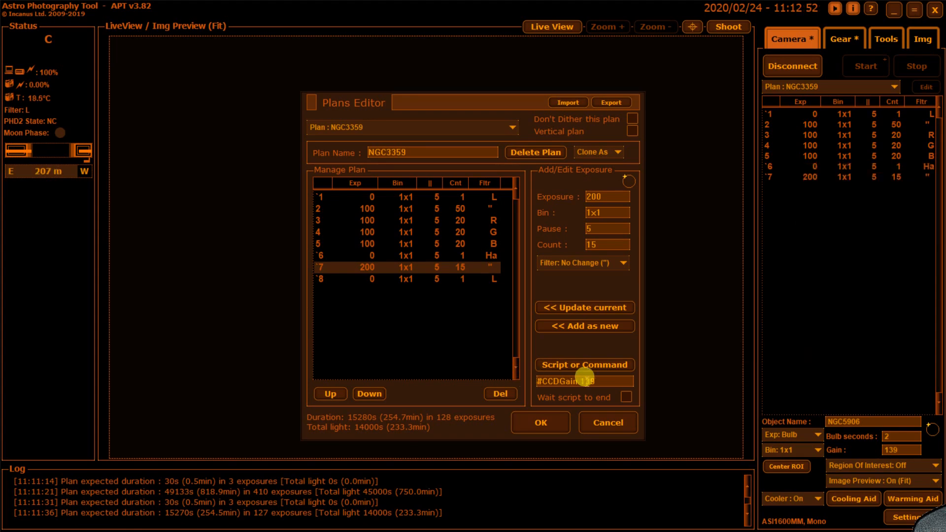
Step: Remove the #CCDGain 139 command from the seventh entry of the NGC3359 plan and update that entry
drag(607, 382, 549, 385)
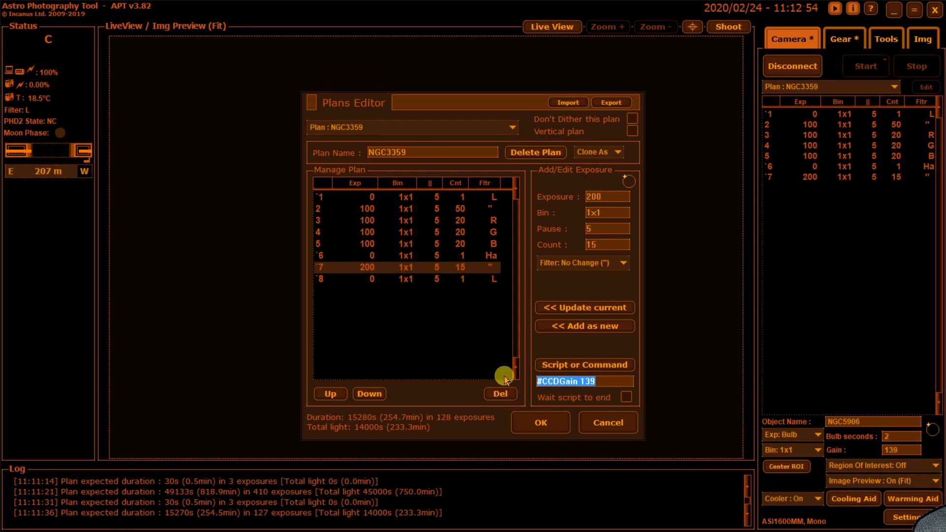
key(Delete)
click(584, 307)
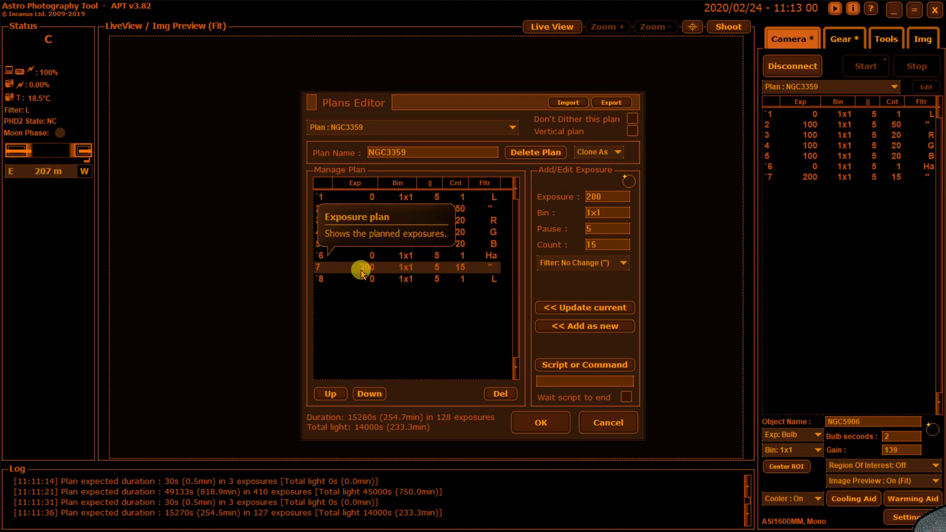
Step: Check the sixth through eighth entries of the NGC3359 plan, then save the plan
click(369, 256)
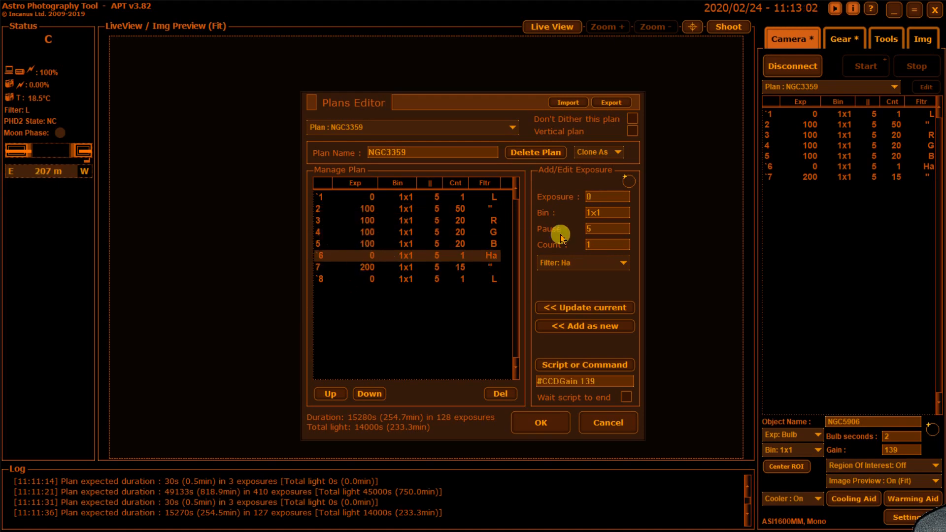
click(325, 267)
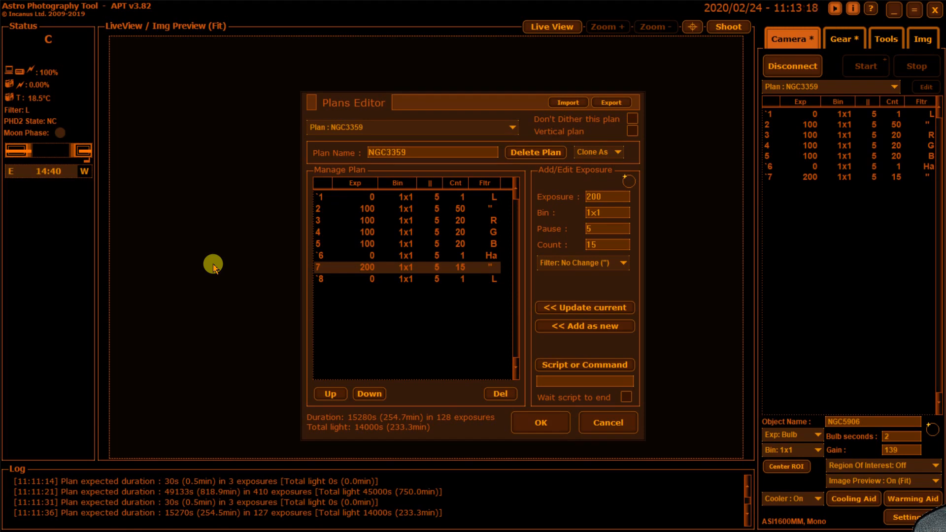
key(Down)
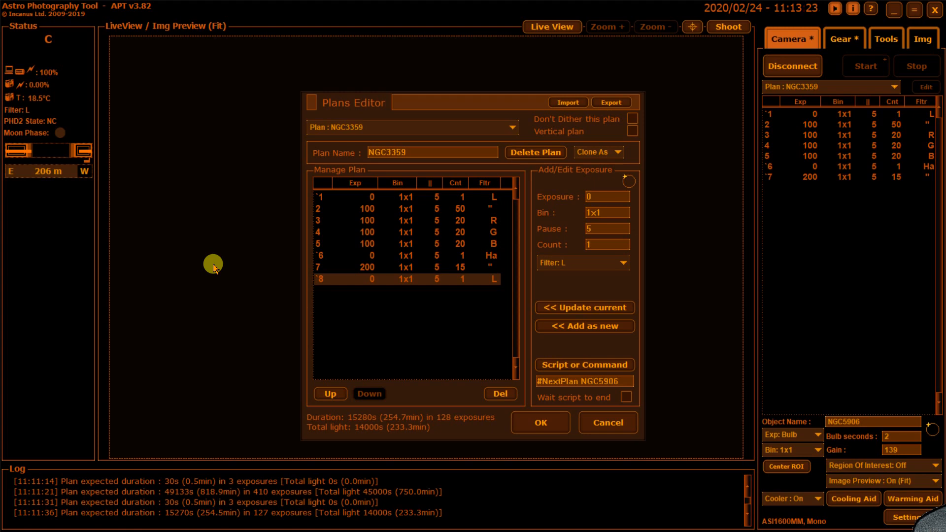
click(540, 421)
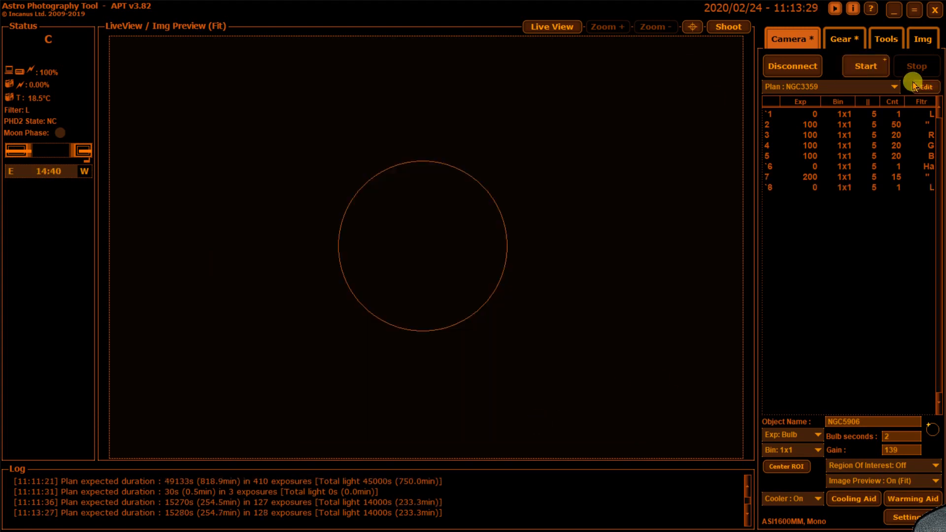
Step: Open the NGC5906 plan for editing and check its entries' commands up to the fifth
click(894, 88)
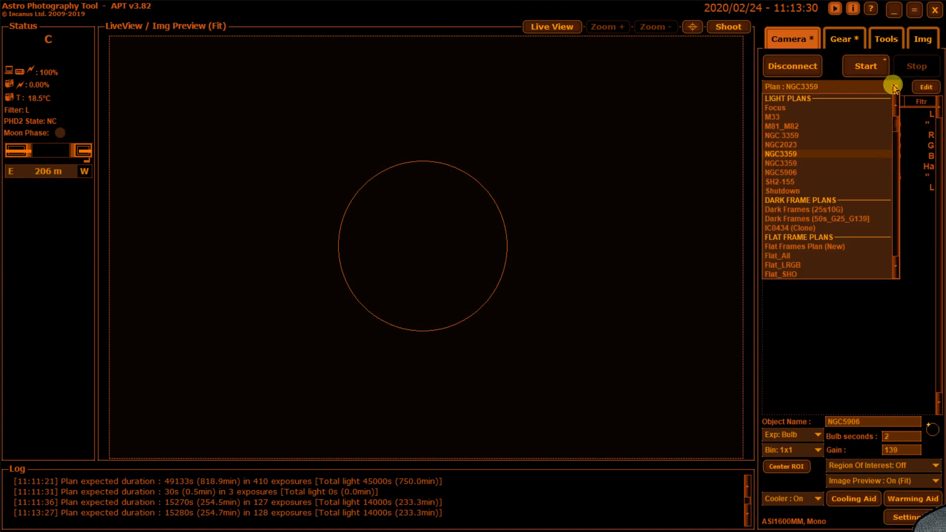
click(783, 172)
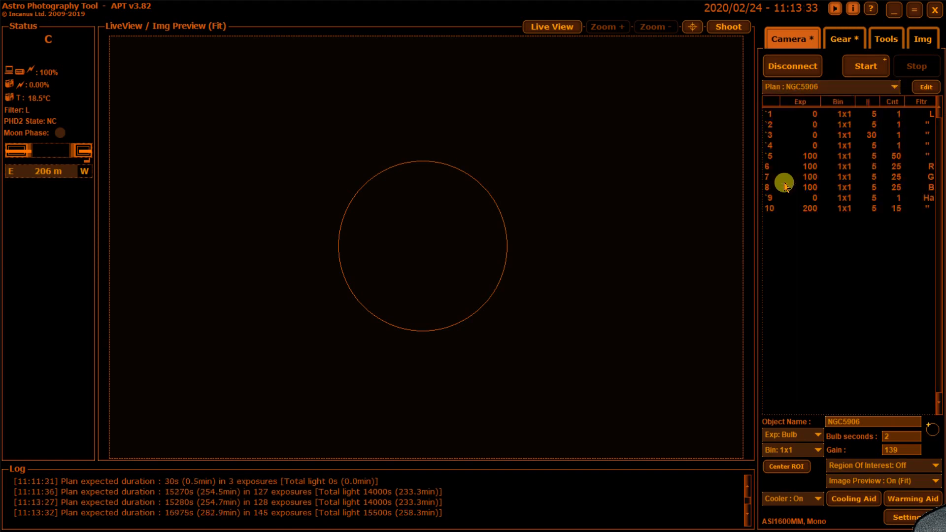
click(925, 87)
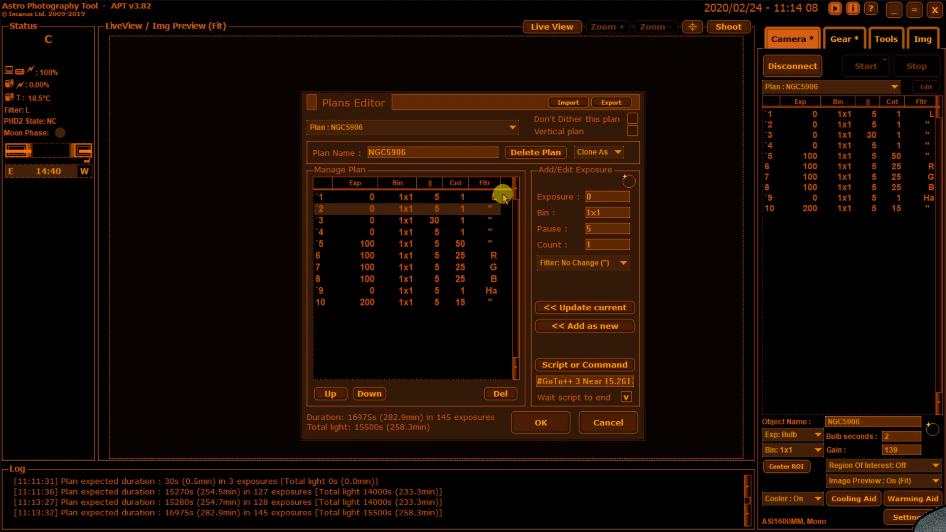
key(Down)
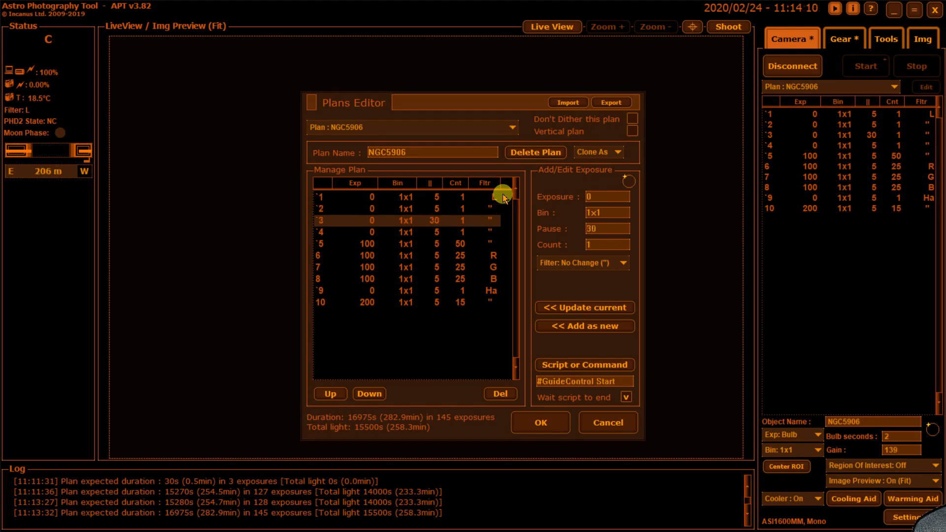
key(Down)
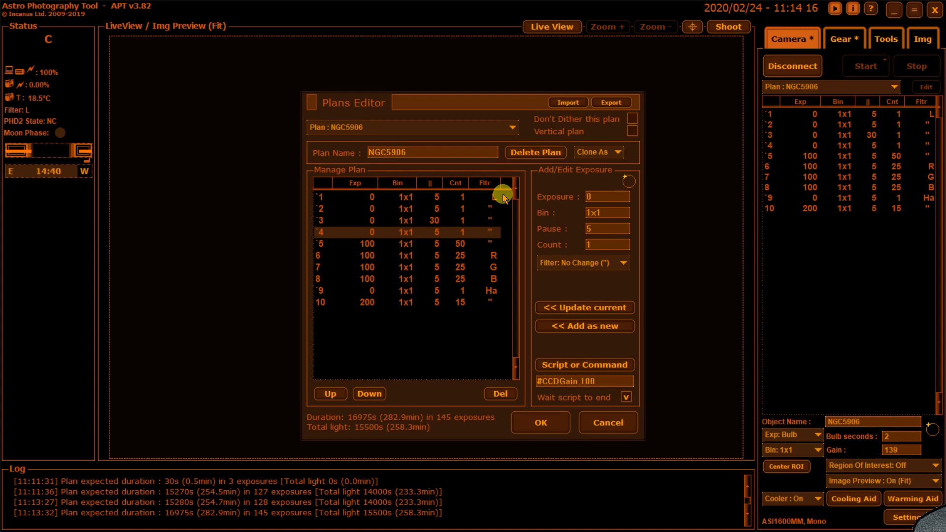
key(Down)
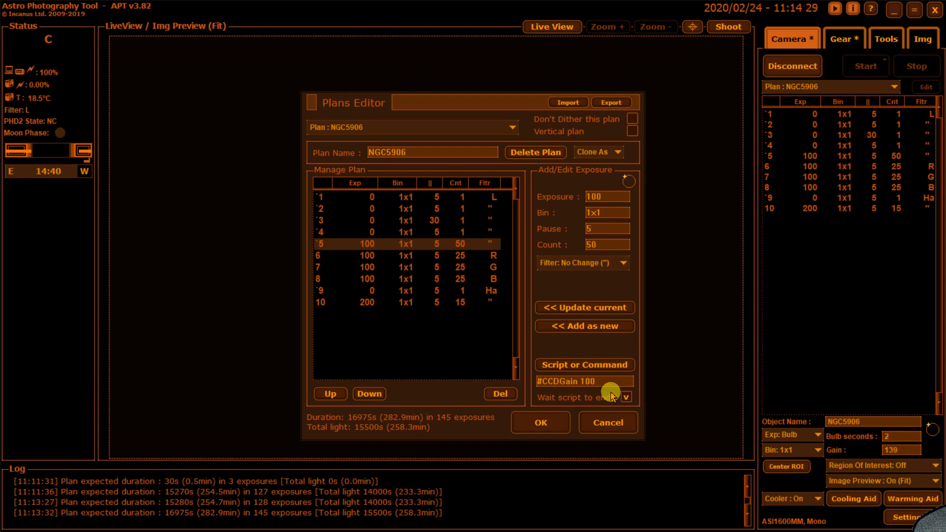
Step: Remove the #CCDGain 100 command from the fifth entry of the NGC5906 plan and update that entry
drag(593, 382, 525, 381)
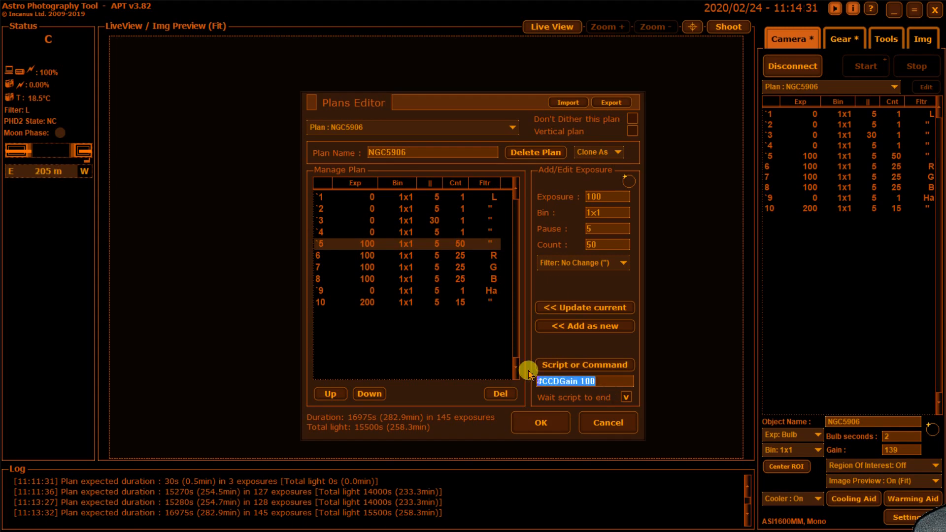
key(BackSpace)
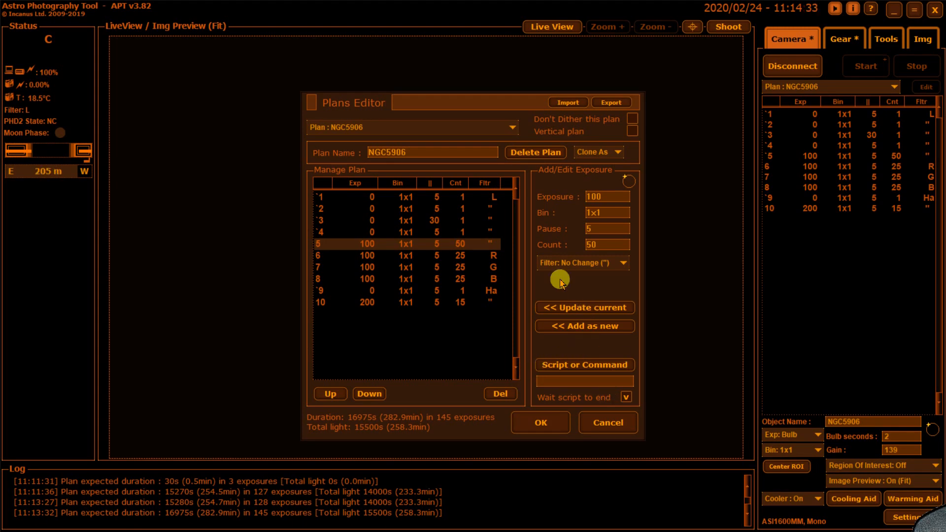
click(401, 232)
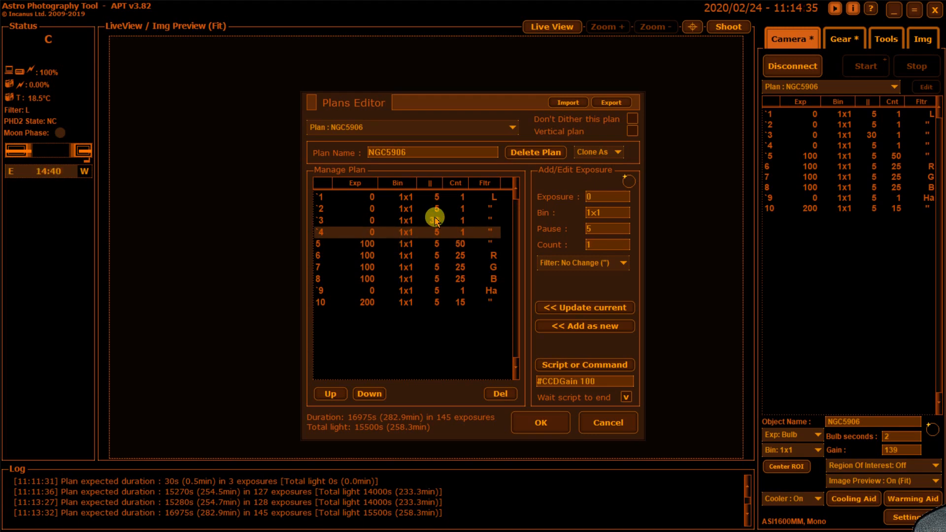
Step: Examine the command and exposure settings of the NGC5906 plan's fifth through tenth entries
key(Down)
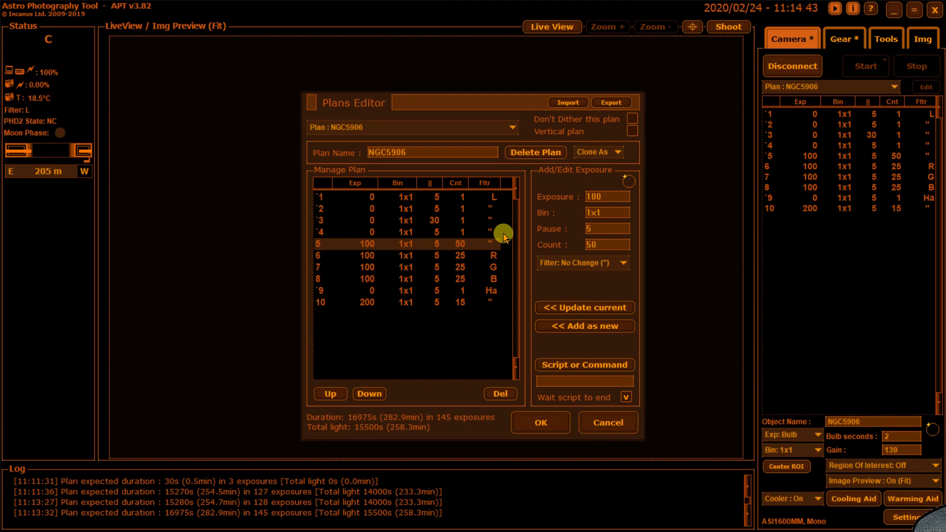
key(Down)
key(Down)
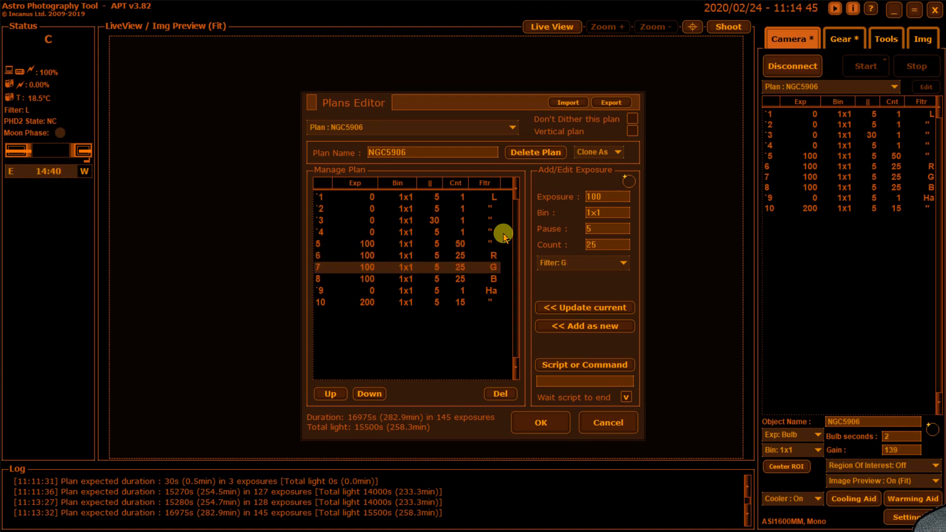
key(Down)
key(Down)
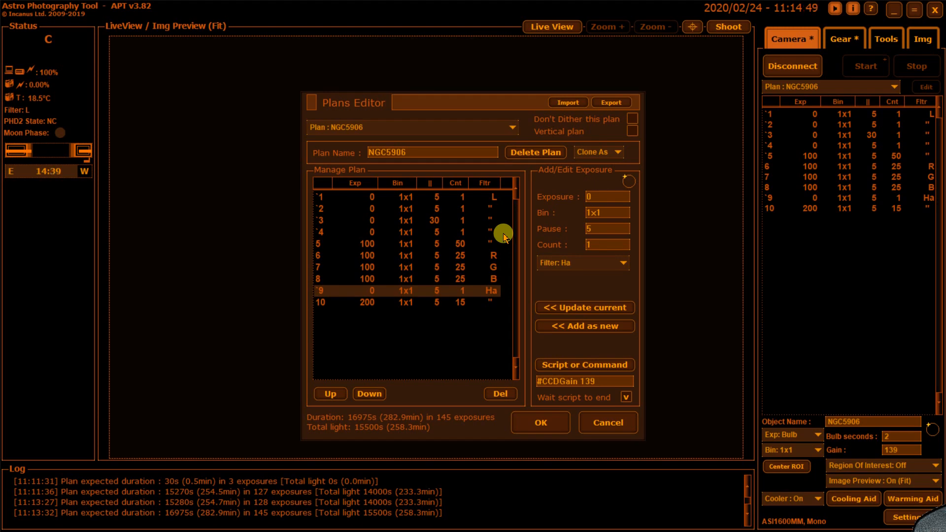
key(Down)
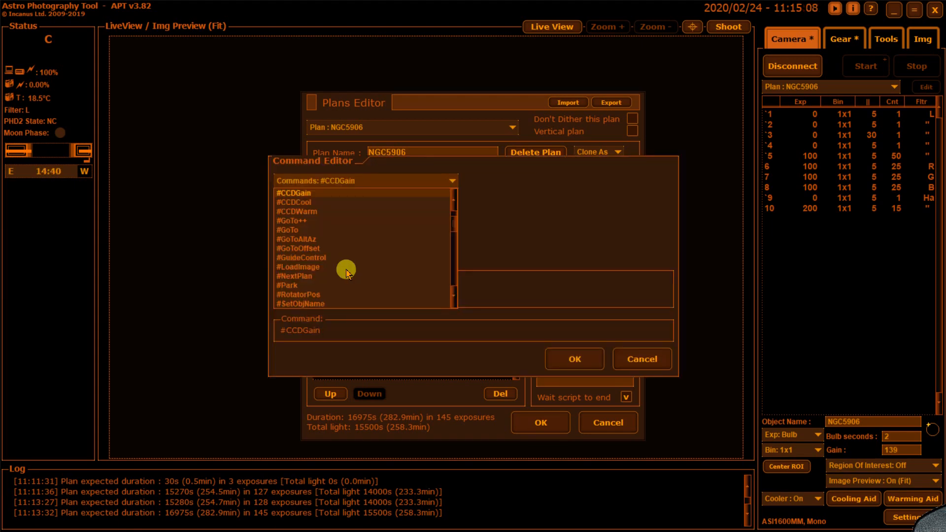
Step: Build a #NextPlan command that calls the Shutdown plan and fill it in as the script command
click(311, 276)
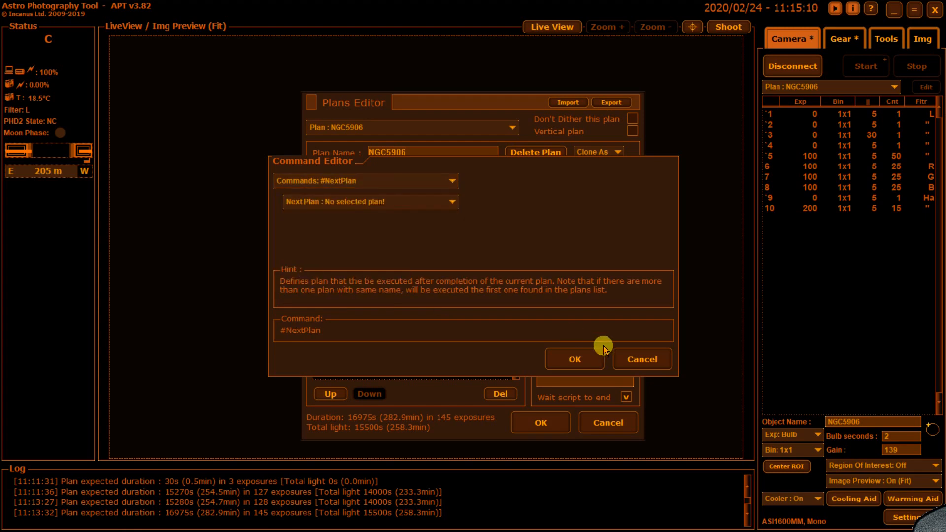
click(592, 355)
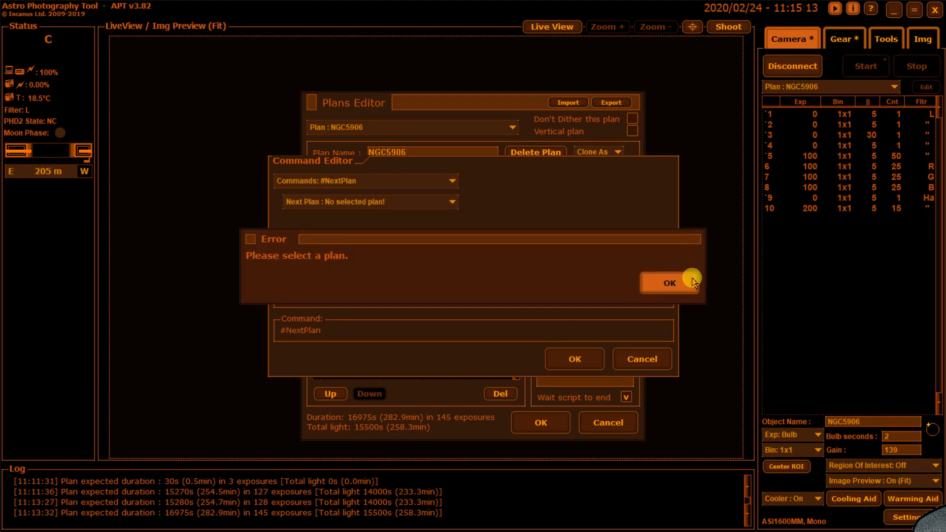
click(691, 277)
scroll(357, 258, down, 1)
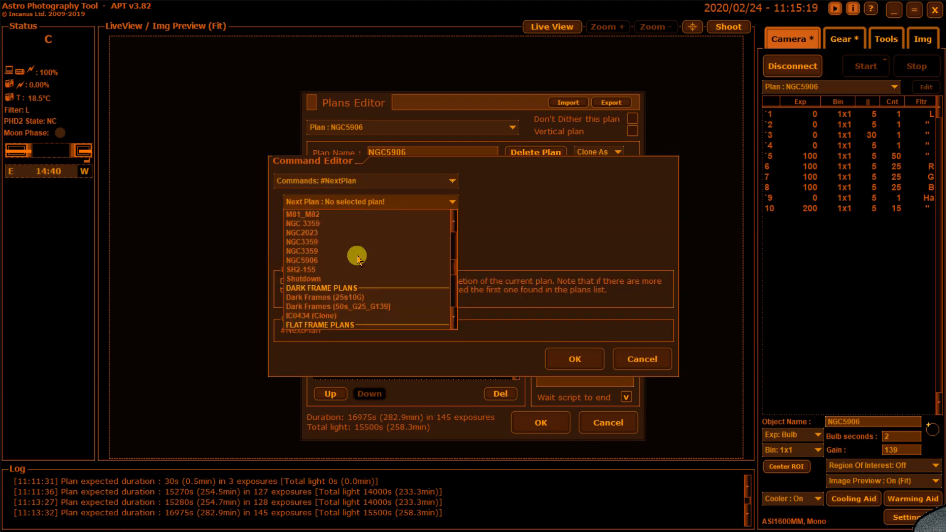
click(304, 280)
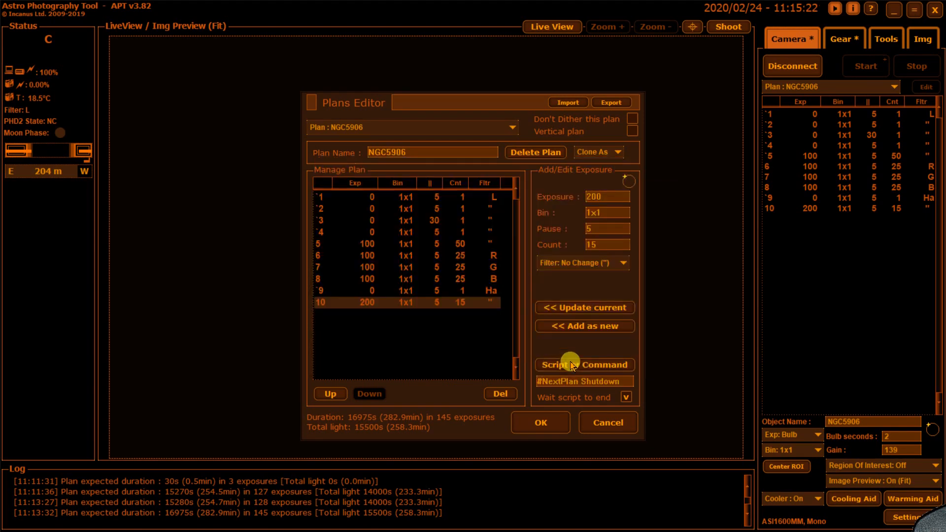
click(570, 361)
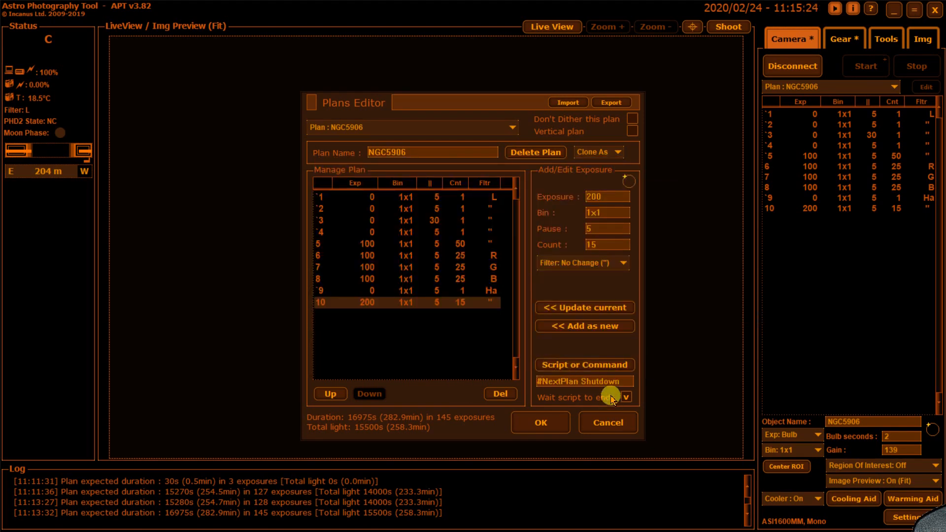
Step: Add the #NextPlan Shutdown command as a new entry with exposure 0, count 1 and filter L
double_click(600, 196)
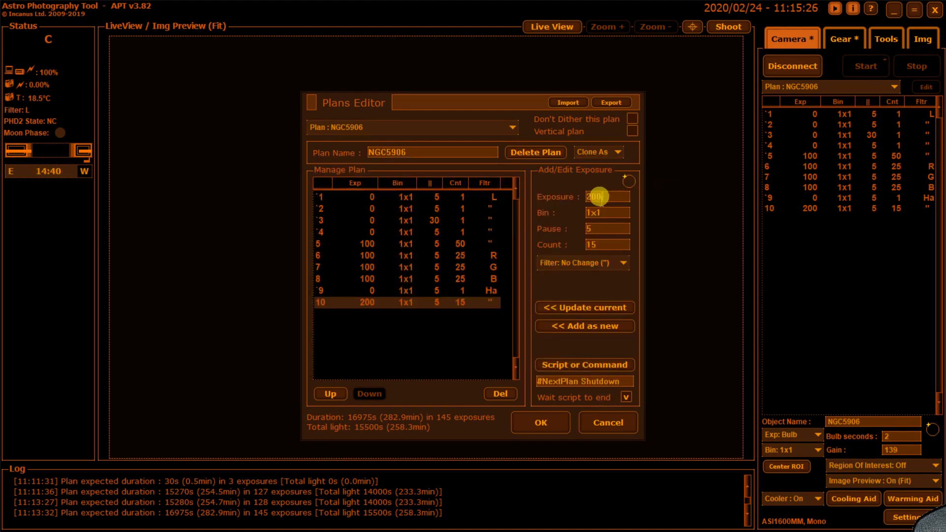
text(0)
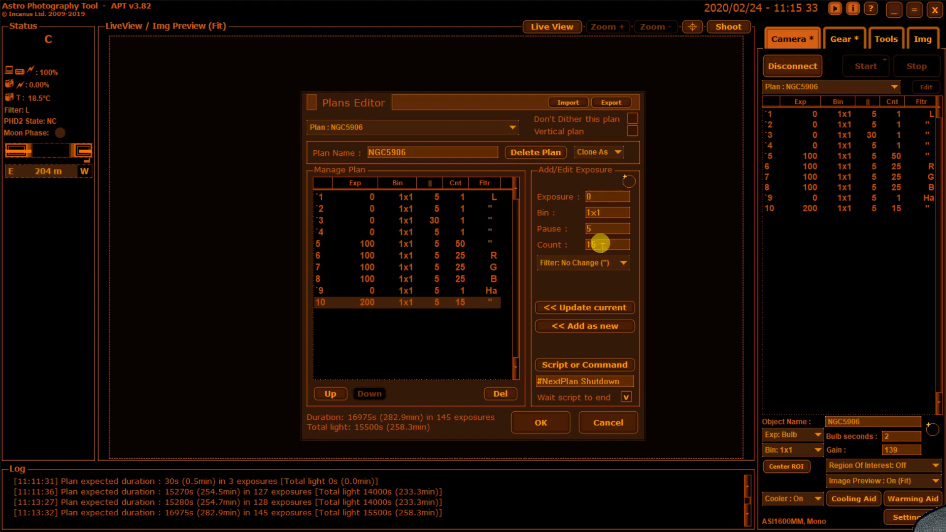
double_click(586, 244)
text(1)
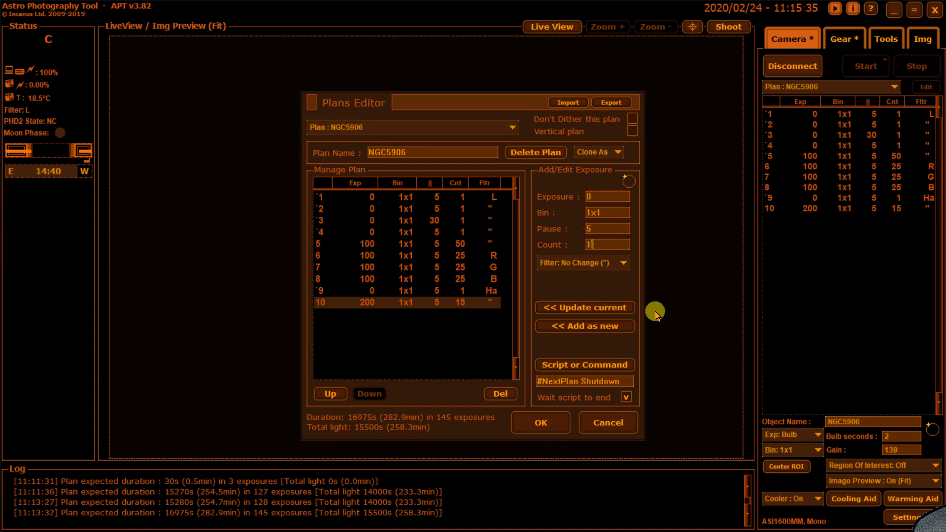
click(623, 263)
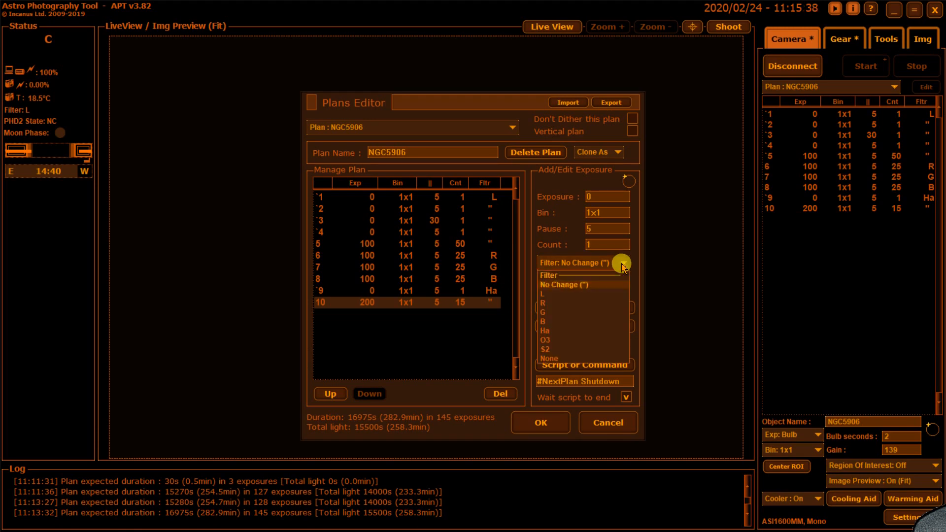
click(545, 295)
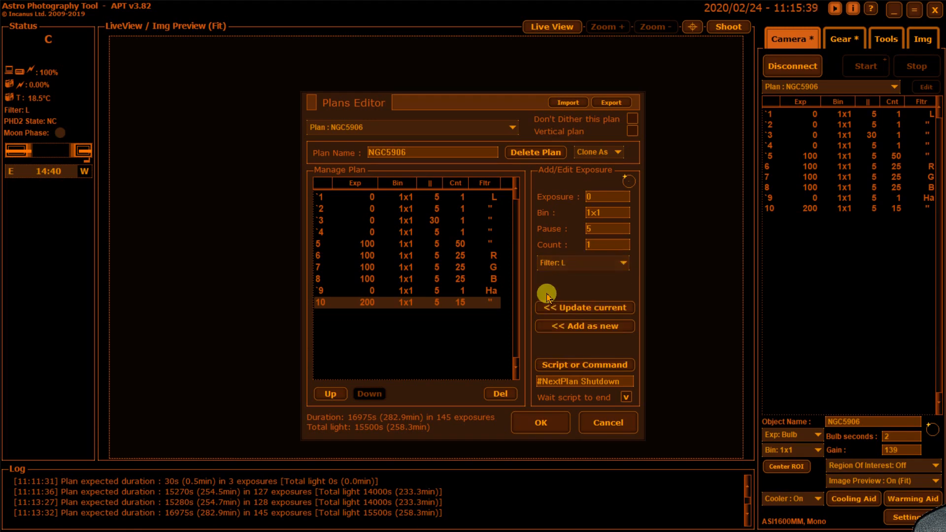
click(599, 327)
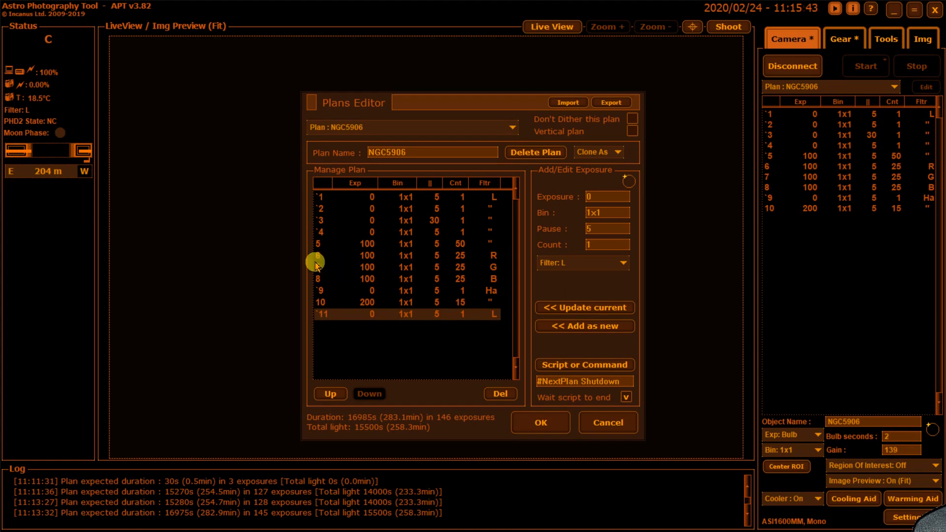
Step: Review the commands and exposure settings of the NGC5906 plan from its first to its eleventh entry, and save the plan
click(434, 195)
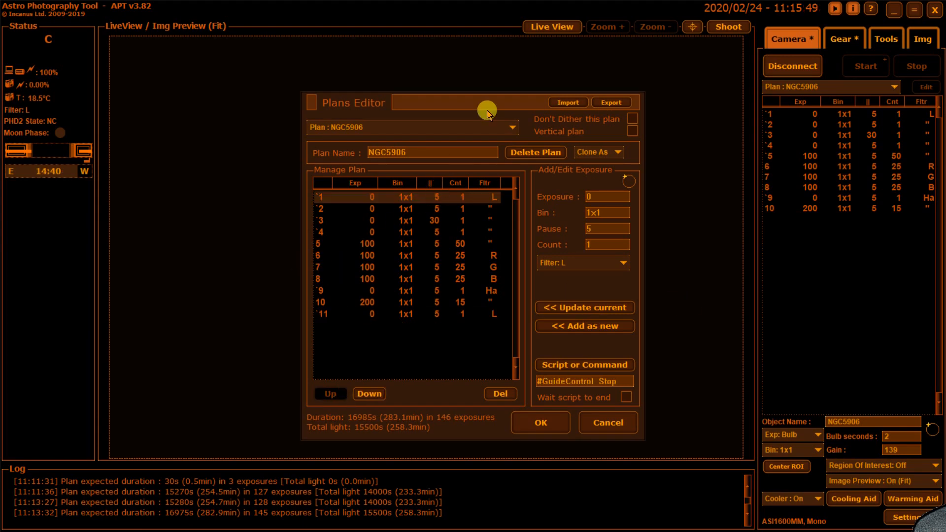
key(Down)
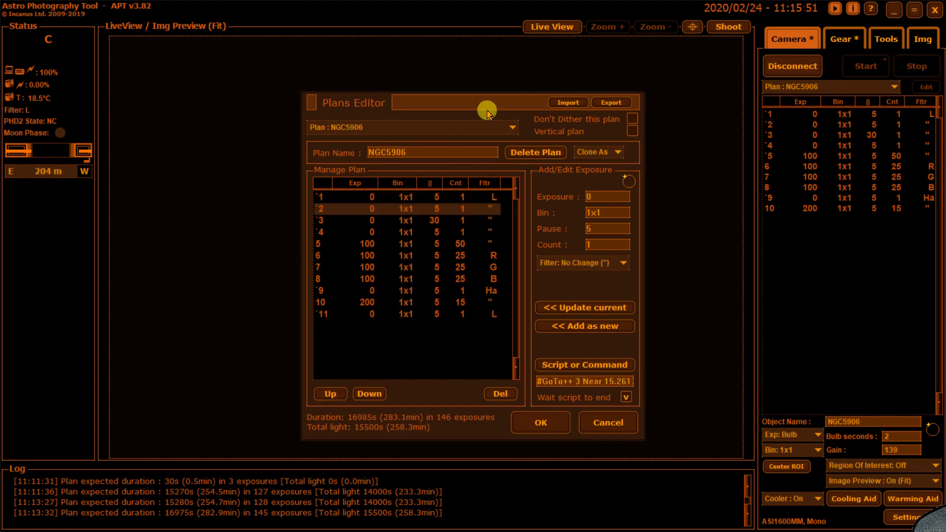
key(Down)
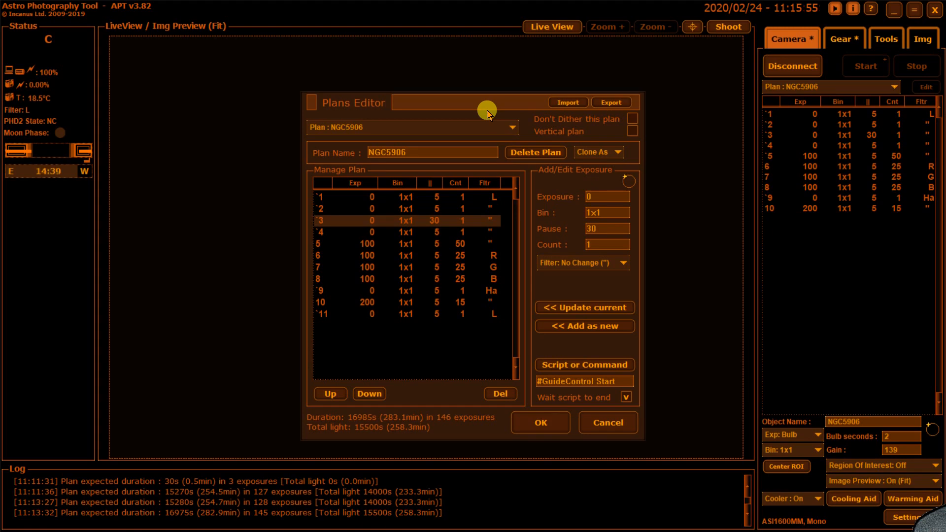
key(Down)
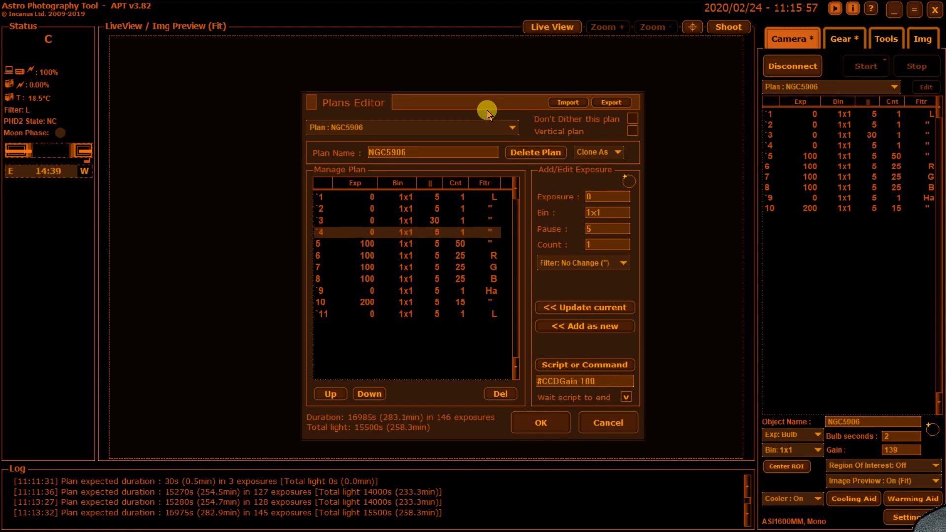
key(Down)
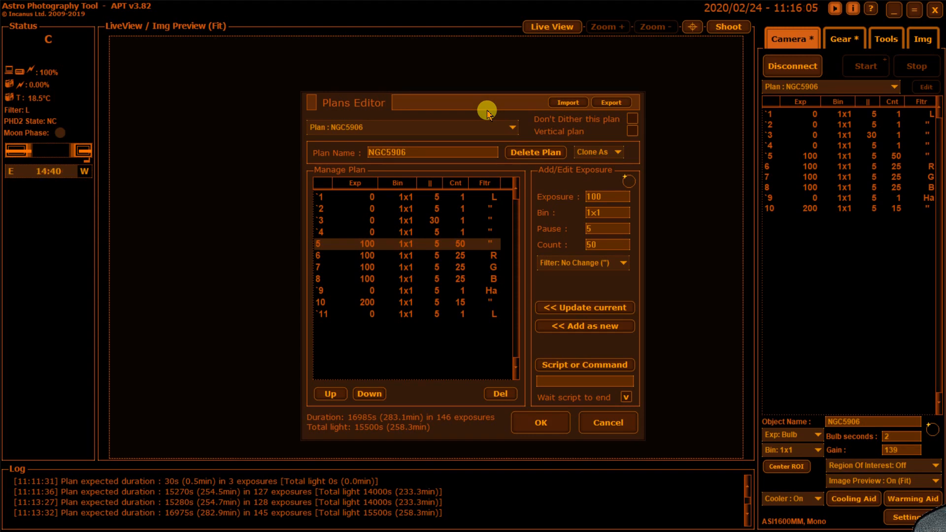
key(Down)
key(Down)
key(Down)
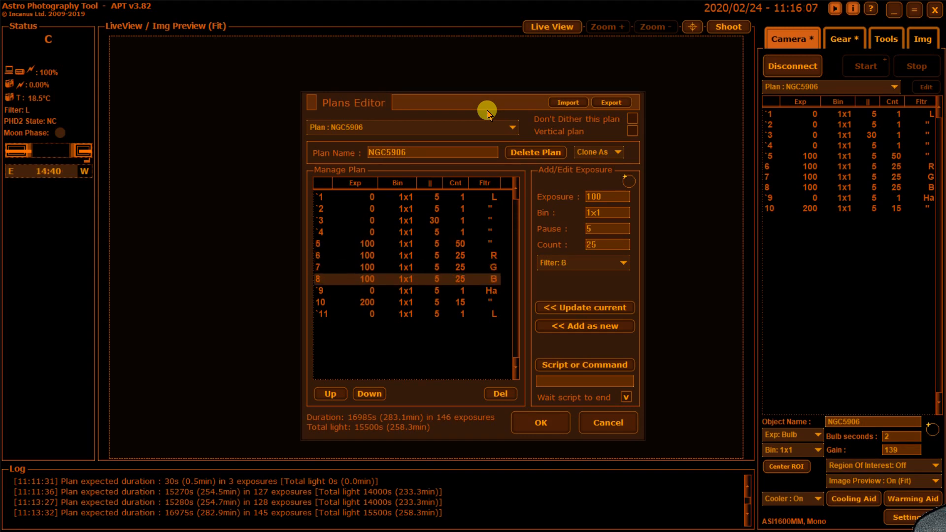
key(Down)
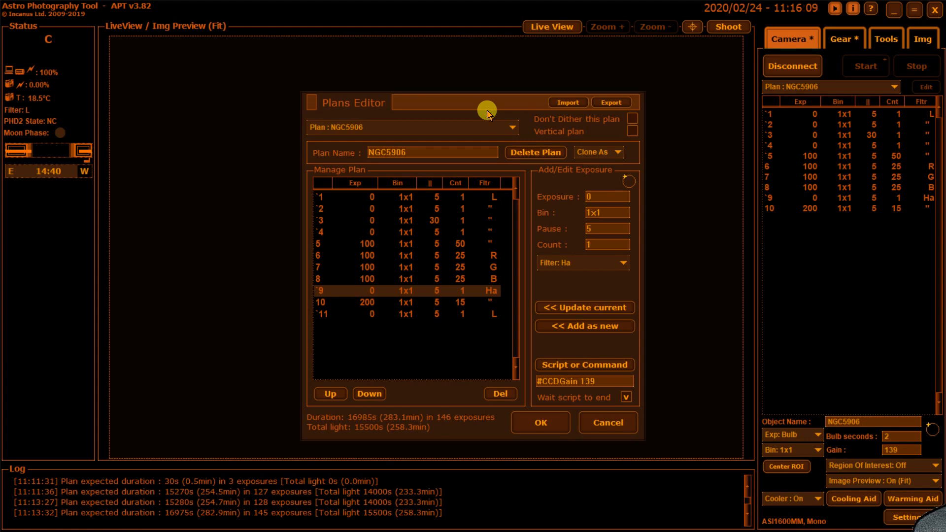
key(Down)
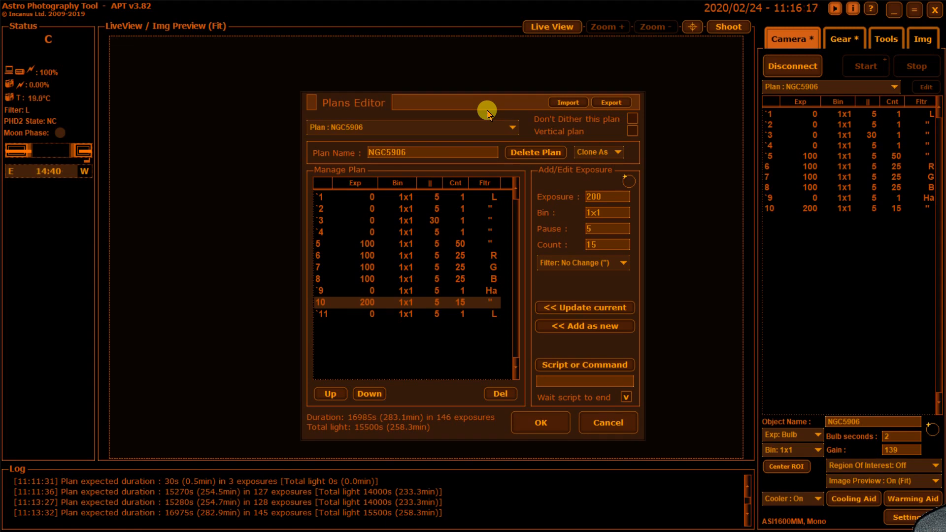
key(Down)
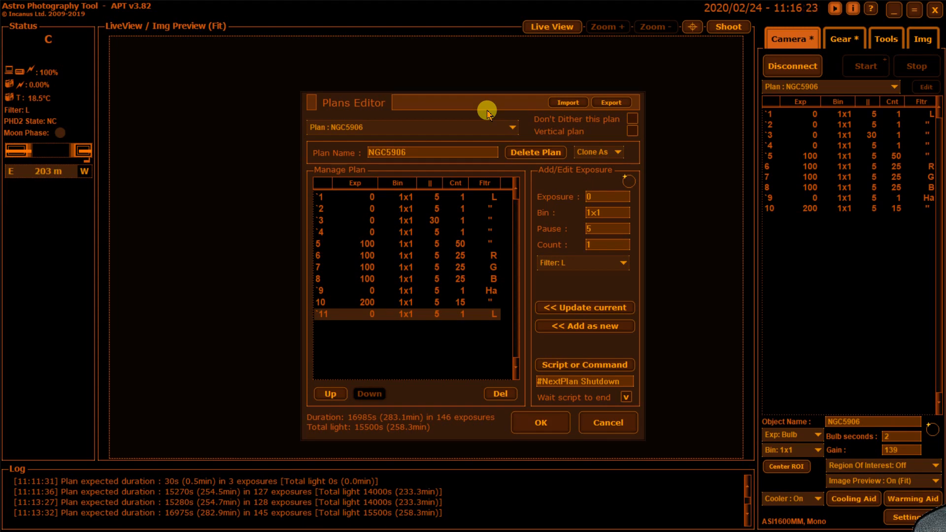
click(538, 423)
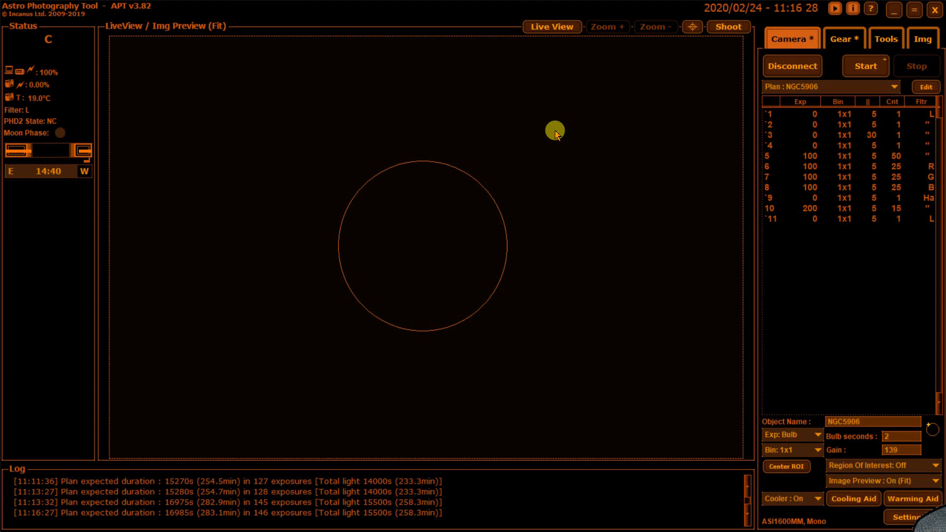
Step: Load the NGC3359 light plan and select its eighth entry to check how the plan ends
click(896, 90)
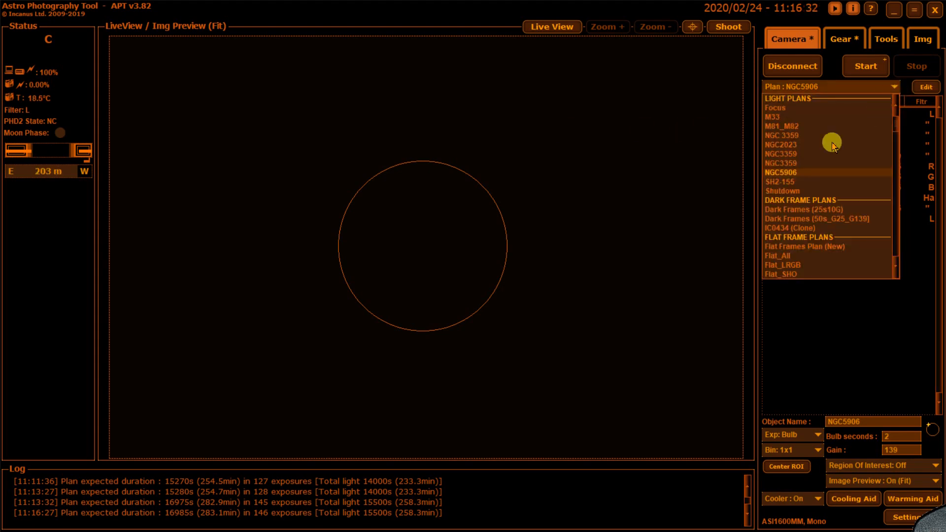
click(793, 154)
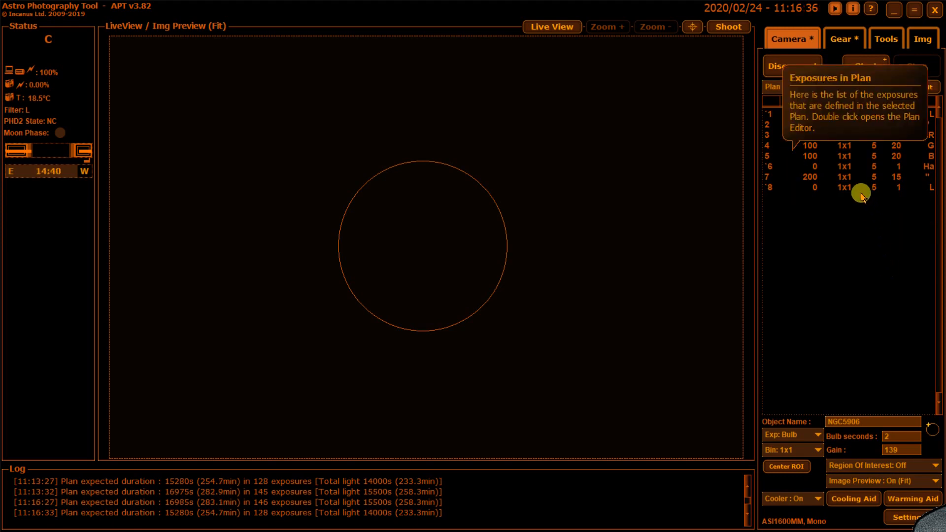
click(846, 187)
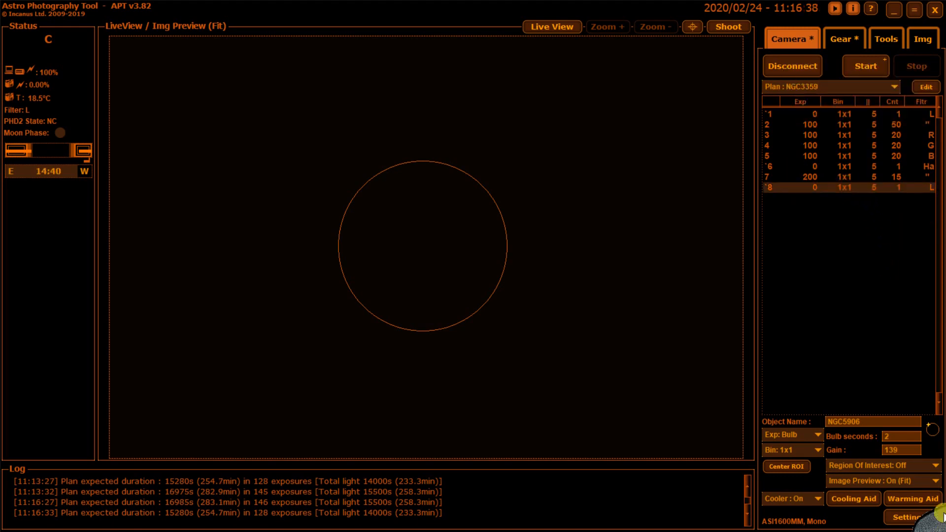
Step: Switch back to the NGC5906 light plan and show the mount, focuser and filter wheel controls
click(894, 87)
click(798, 172)
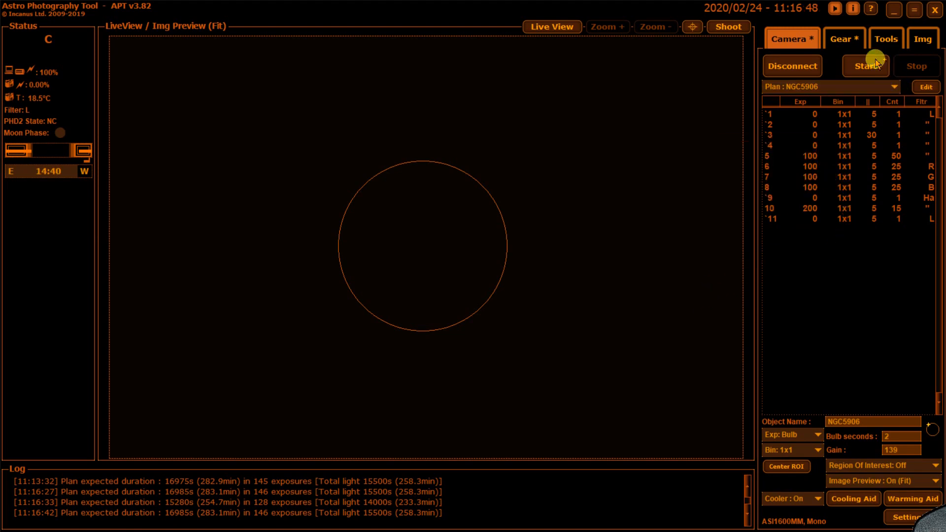
click(842, 41)
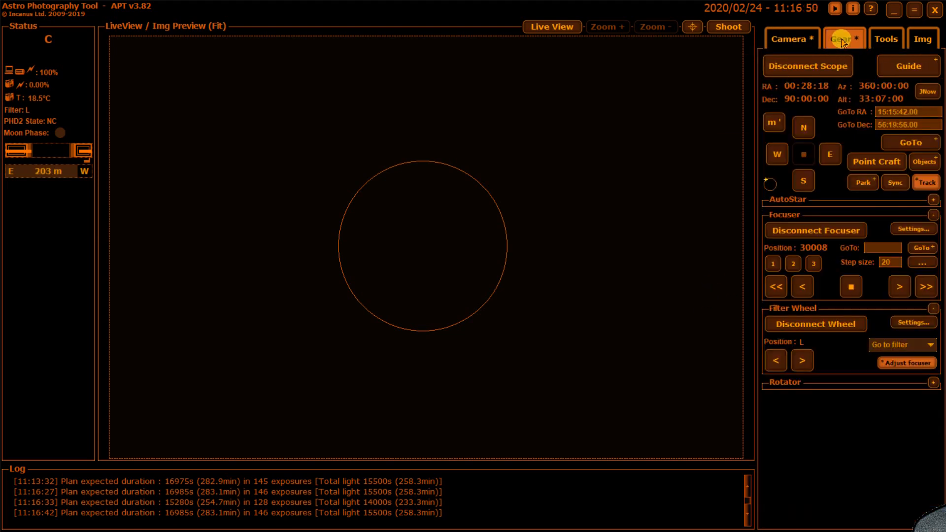